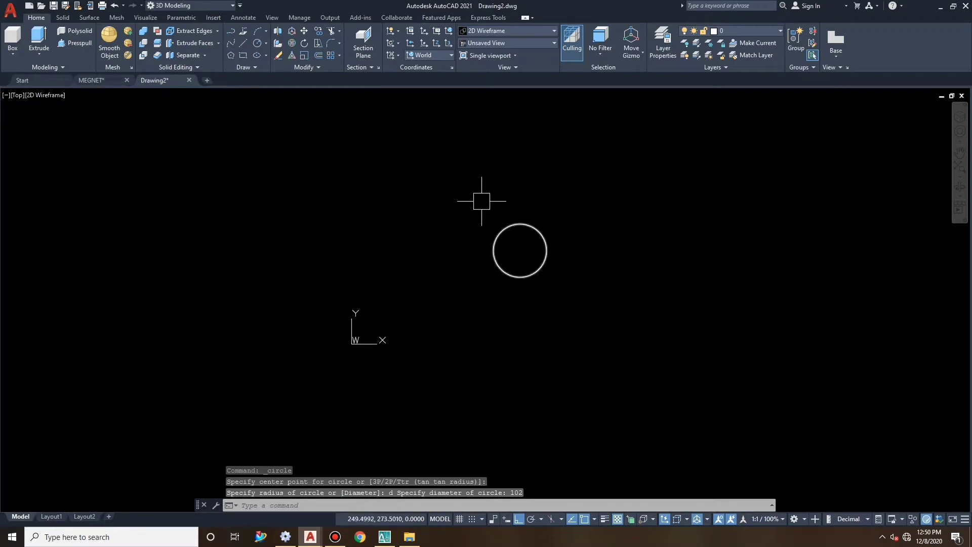
Draw a circle of diameter 66 concentric with the existing circle.
{"action": "scroll", "coordinate": [511, 233], "scroll_direction": "up", "scroll_amount": 4}
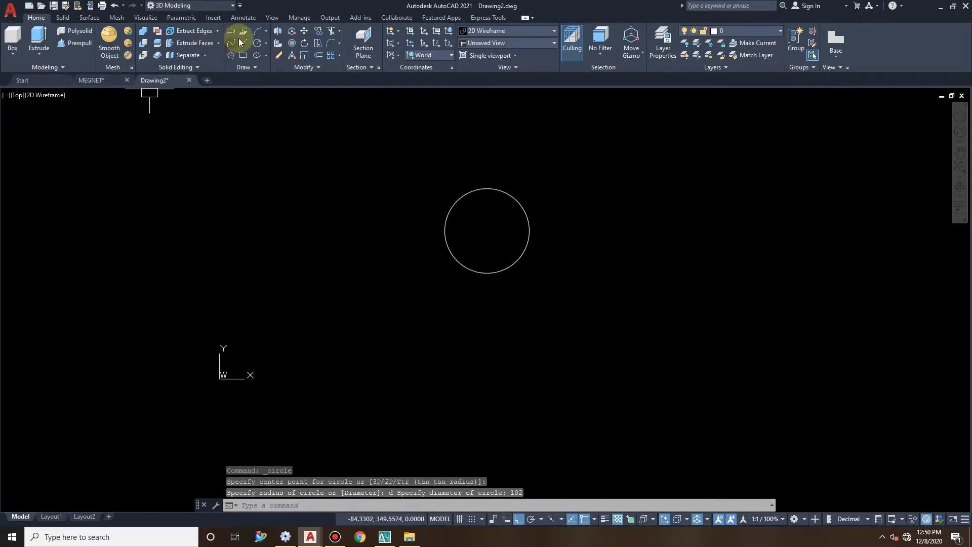
{"action": "left_click", "coordinate": [257, 43]}
{"action": "left_click", "coordinate": [487, 231]}
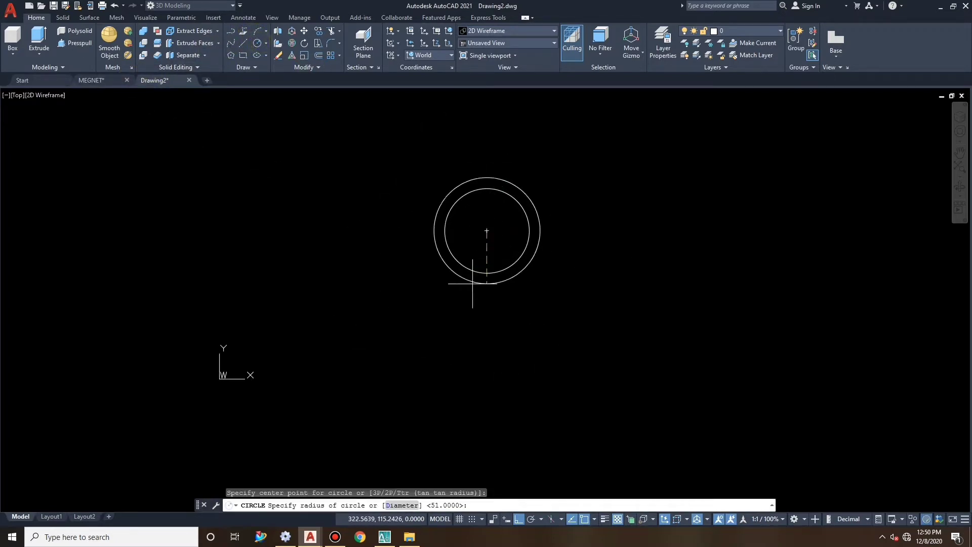
{"action": "type", "text": "d"}
{"action": "key", "text": "Return"}
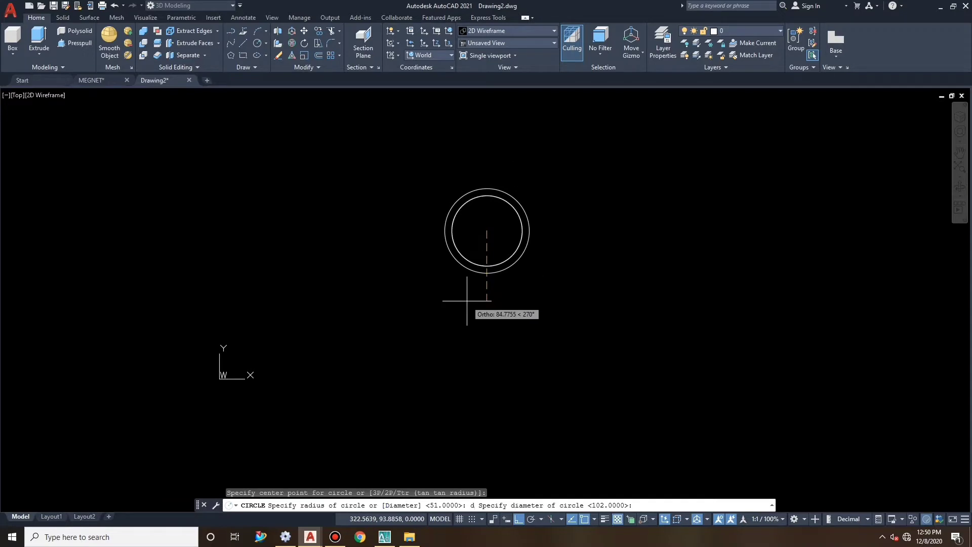
{"action": "type", "text": "66"}
{"action": "key", "text": "Return"}
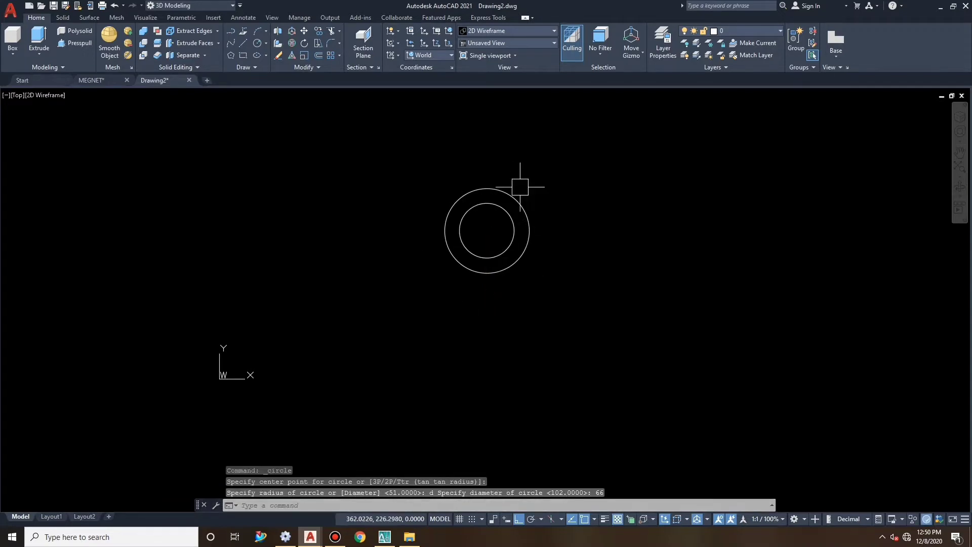
Draw another concentric circle of diameter 34 inside the diameter 66 circle.
{"action": "right_click", "coordinate": [520, 180]}
{"action": "left_click", "coordinate": [526, 183]}
{"action": "left_click", "coordinate": [487, 231]}
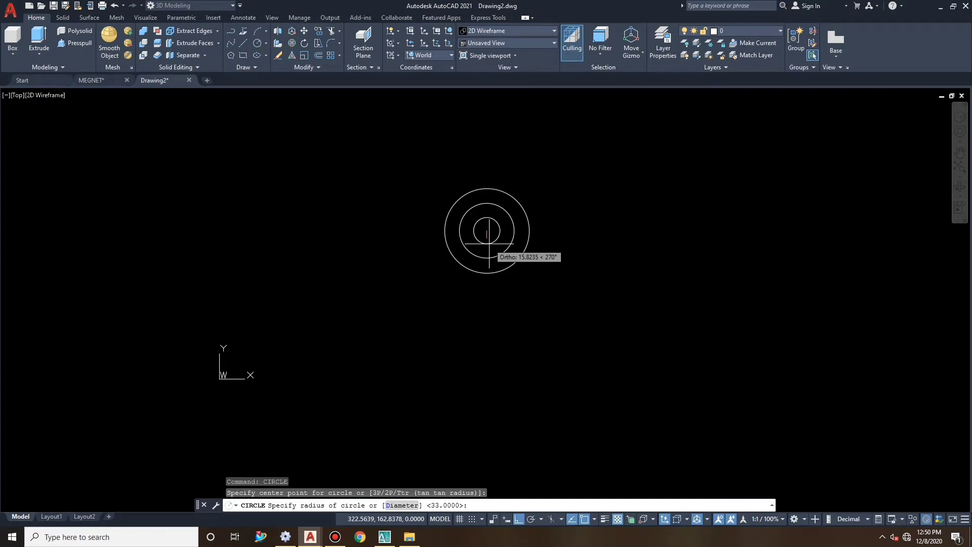
{"action": "key", "text": "Return"}
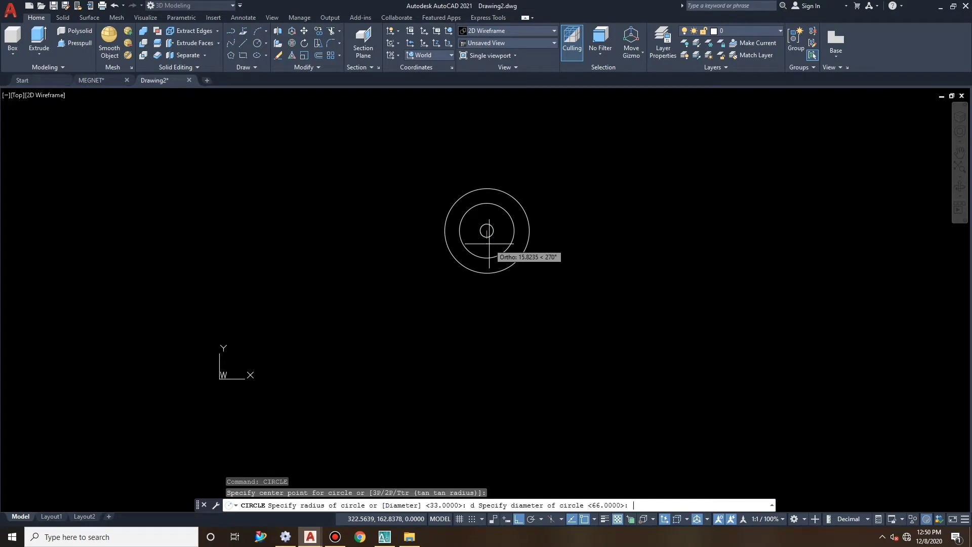
{"action": "type", "text": "34"}
{"action": "key", "text": "Return"}
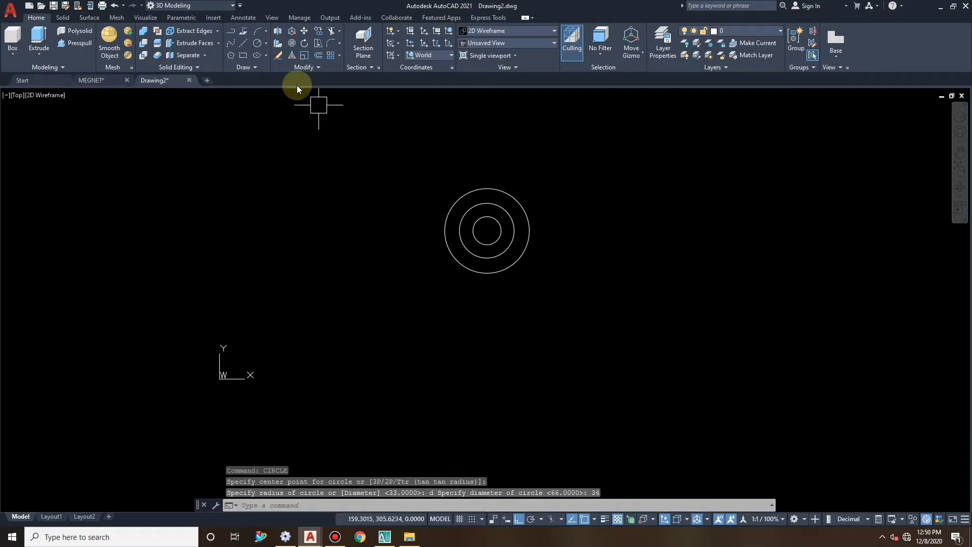
Draw a concentric circle of diameter 48 between the diameter 34 and 66 circles.
{"action": "left_click", "coordinate": [259, 42]}
{"action": "scroll", "coordinate": [487, 207], "scroll_direction": "up", "scroll_amount": 6}
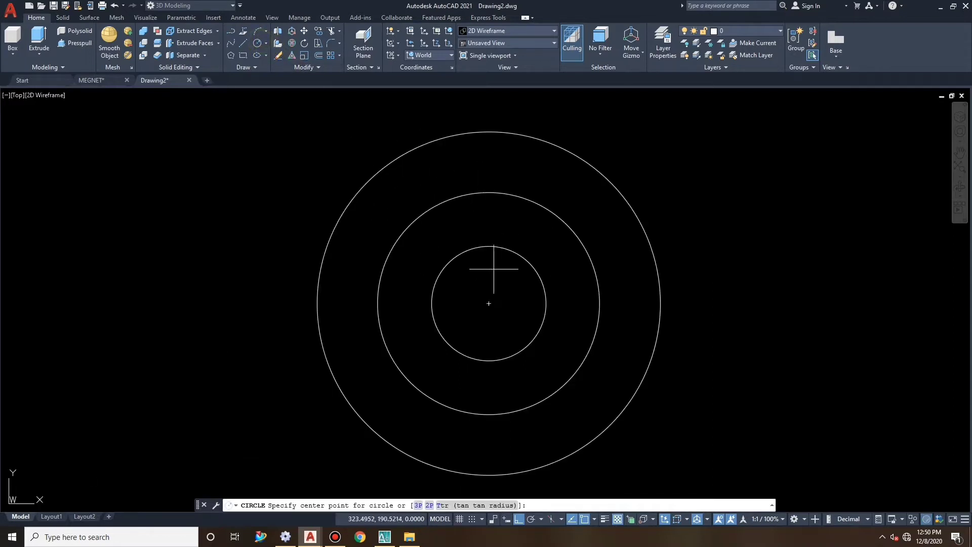
{"action": "left_click", "coordinate": [489, 304]}
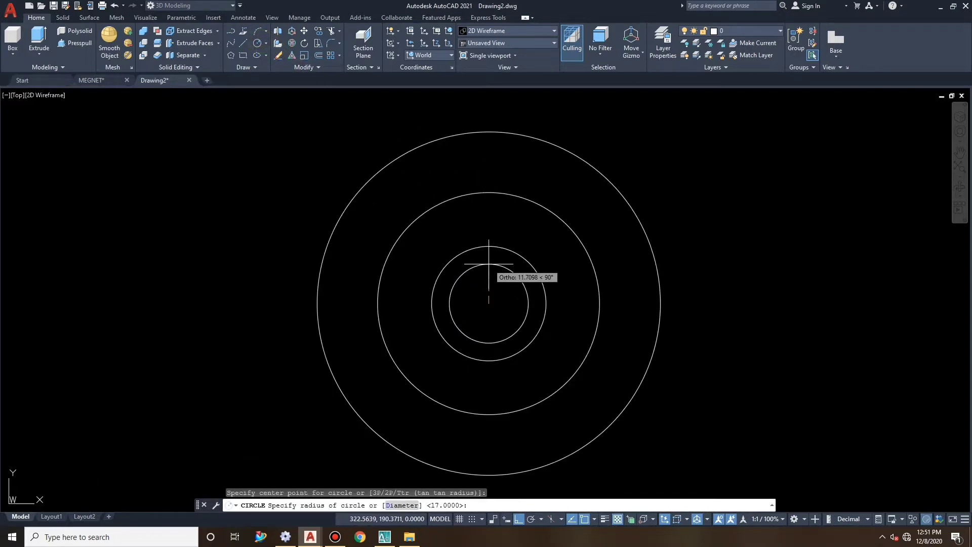
{"action": "type", "text": "d"}
{"action": "key", "text": "Return"}
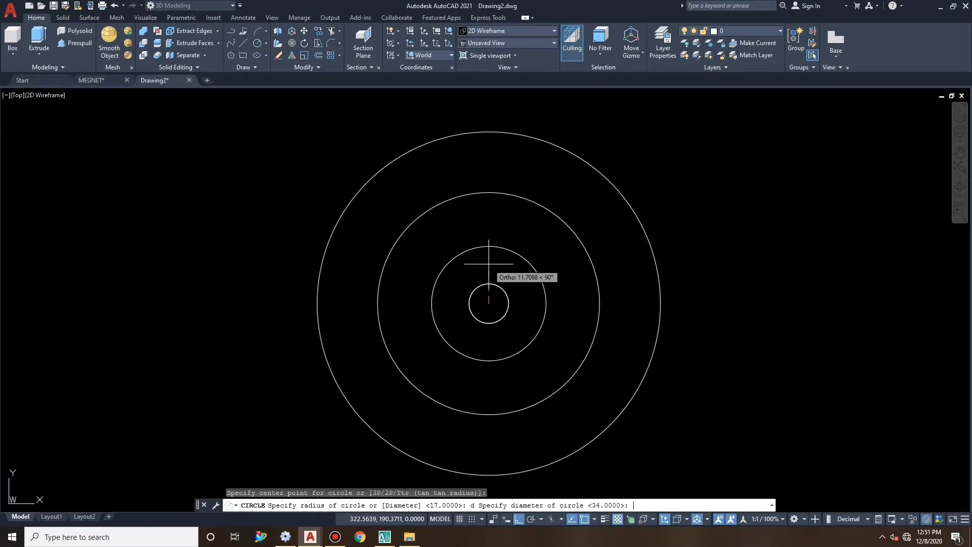
{"action": "type", "text": "48"}
{"action": "key", "text": "Return"}
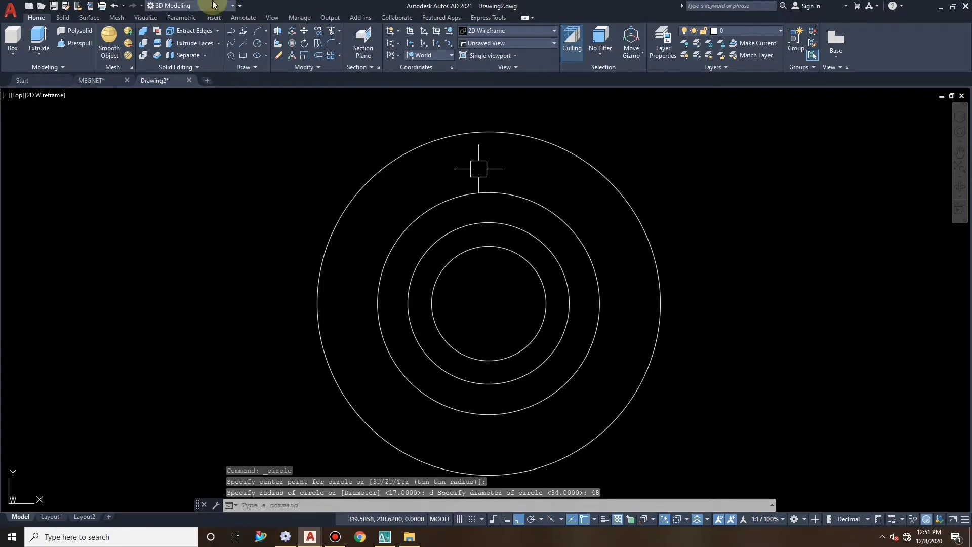
Draw a vertical line from the circles' common centre upward, ending between the two largest circles.
{"action": "left_click", "coordinate": [244, 46]}
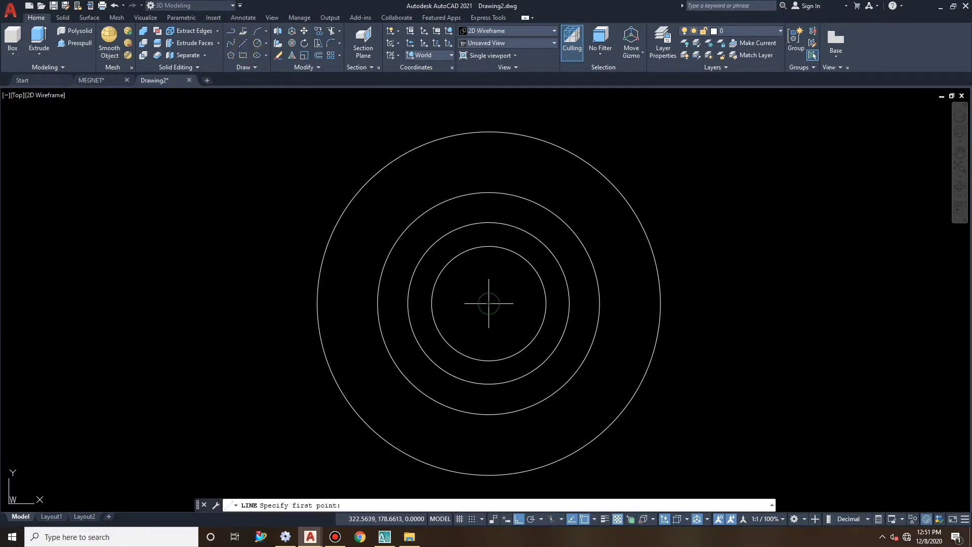
{"action": "left_click", "coordinate": [489, 304]}
{"action": "key", "text": "Escape"}
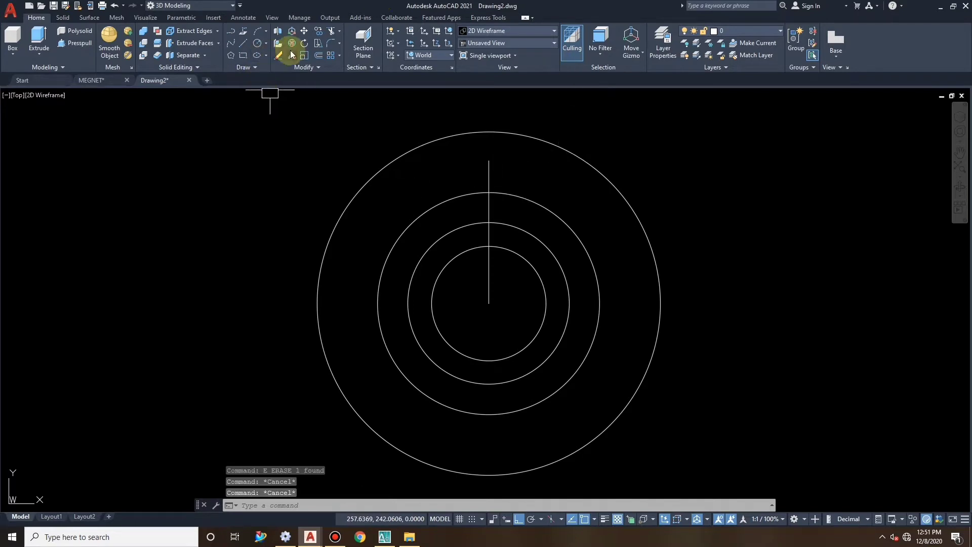
Offset the vertical line by 4 to both sides.
{"action": "left_click", "coordinate": [317, 54]}
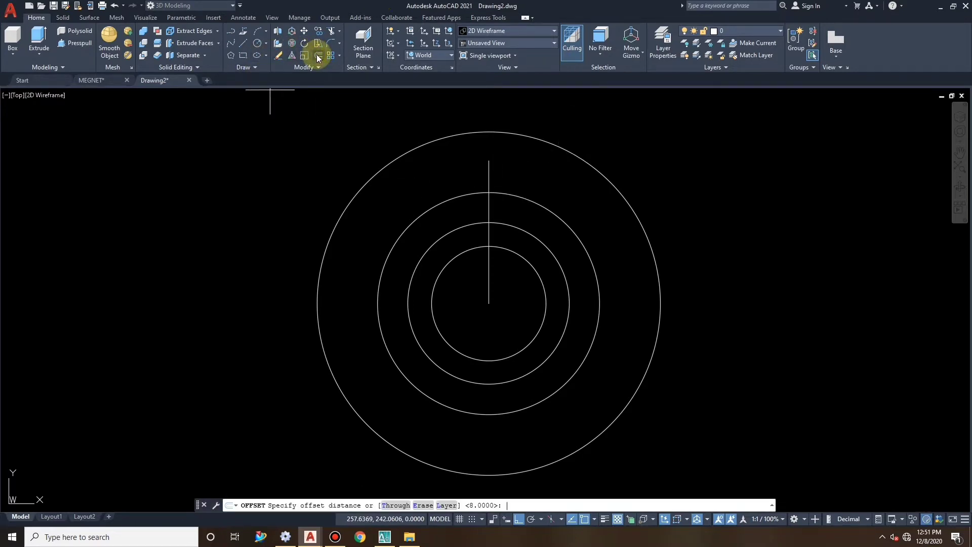
{"action": "type", "text": "4"}
{"action": "key", "text": "Return"}
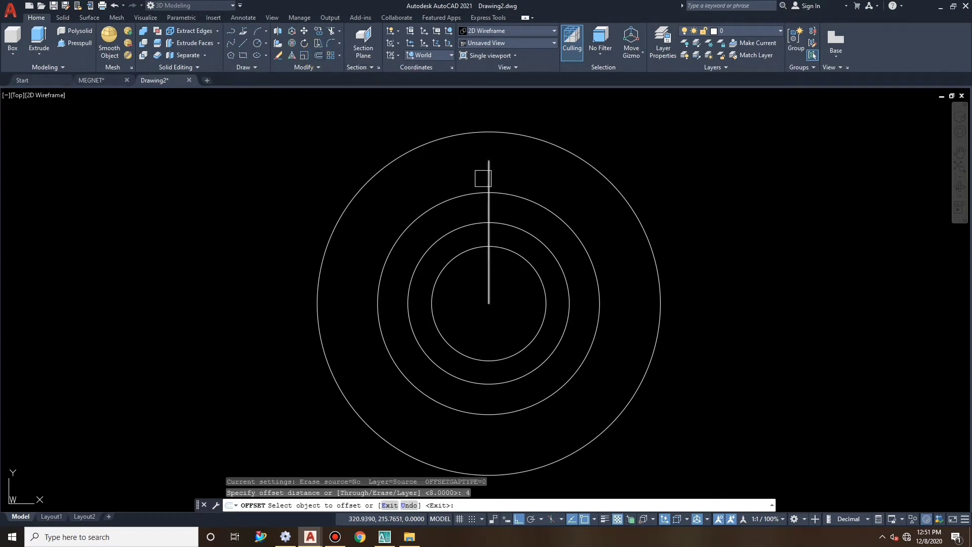
{"action": "left_click", "coordinate": [484, 175]}
{"action": "left_click", "coordinate": [495, 176]}
{"action": "left_click", "coordinate": [484, 176]}
{"action": "left_click", "coordinate": [478, 177]}
{"action": "scroll", "coordinate": [497, 241], "scroll_direction": "up", "scroll_amount": 2}
{"action": "key", "text": "Escape"}
{"action": "key", "text": "Escape"}
{"action": "key", "text": "Escape"}
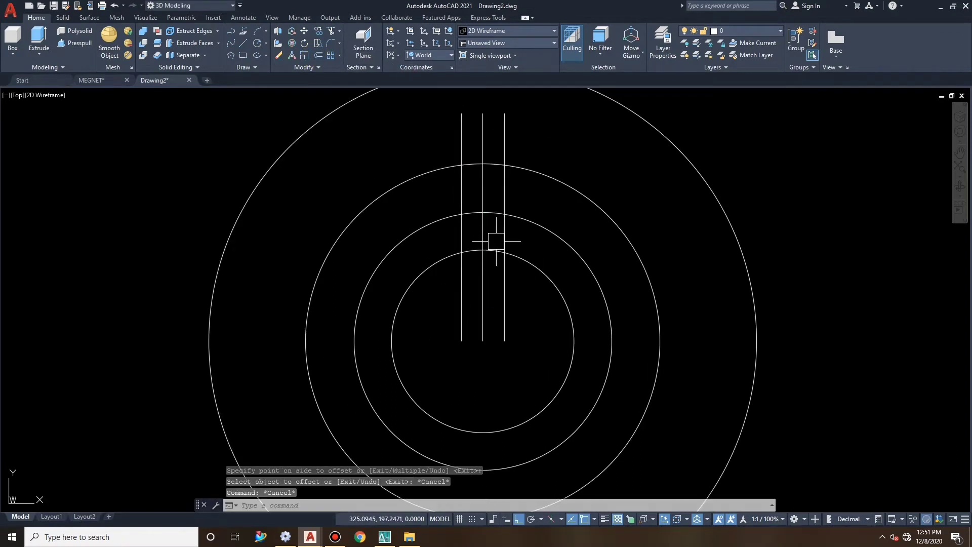
Trim the offset lines and the diameter 48 and 34 circles into a single notch on top of the inner circle.
{"action": "type", "text": "t"}
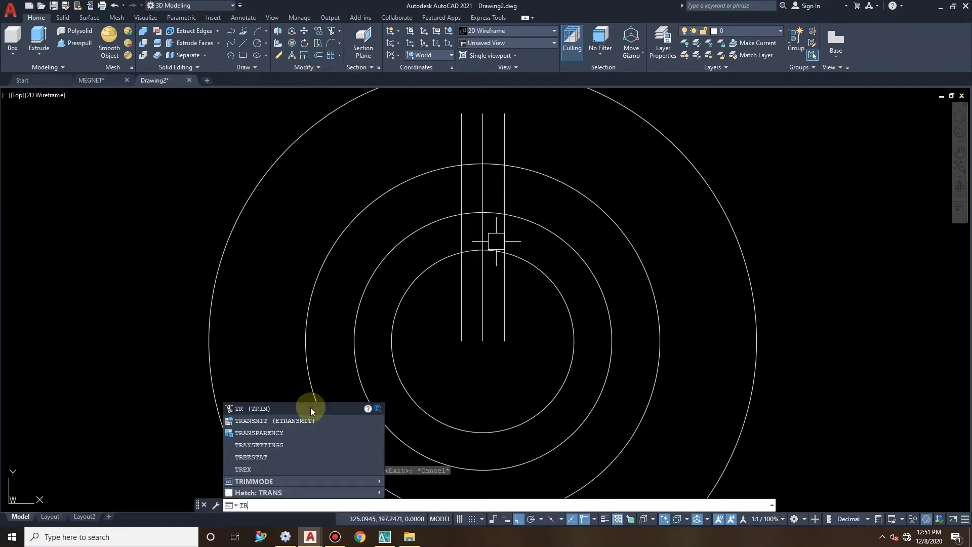
{"action": "type", "text": "r"}
{"action": "left_click", "coordinate": [311, 408]}
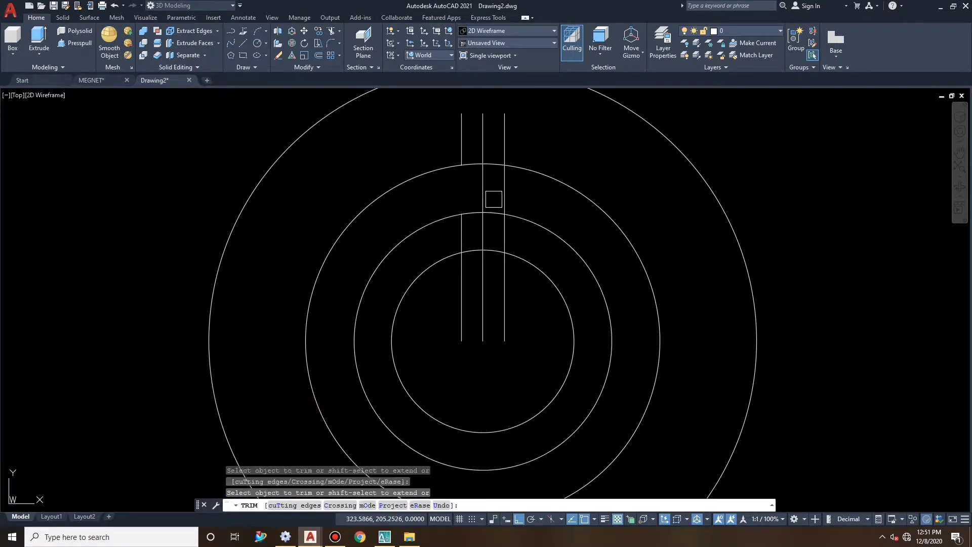
{"action": "left_click", "coordinate": [509, 198]}
{"action": "left_click", "coordinate": [511, 215]}
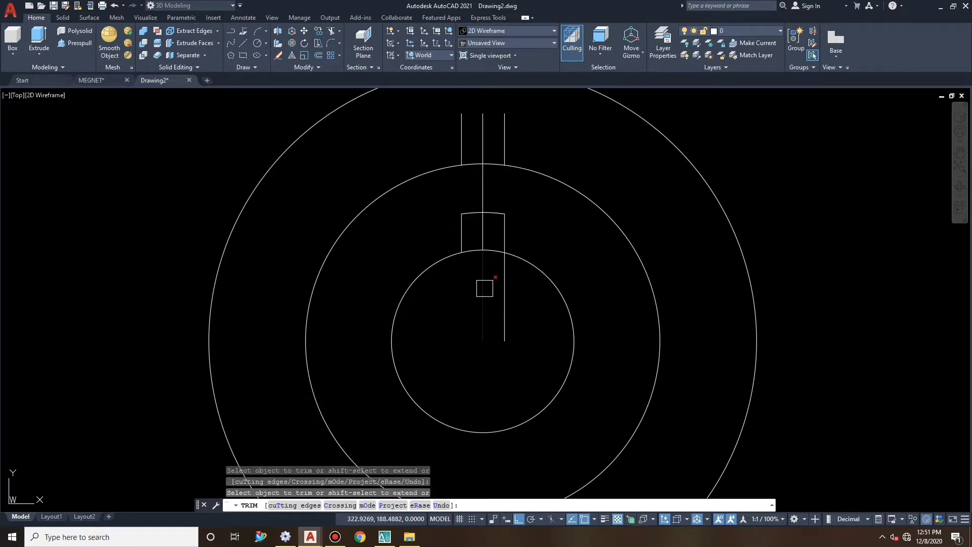
{"action": "scroll", "coordinate": [492, 248], "scroll_direction": "up", "scroll_amount": 2}
{"action": "left_click", "coordinate": [488, 260]}
{"action": "key", "text": "Escape"}
Erase the centre line and the leftover offset line pieces above the diameter 66 circle.
{"action": "left_click", "coordinate": [477, 225]}
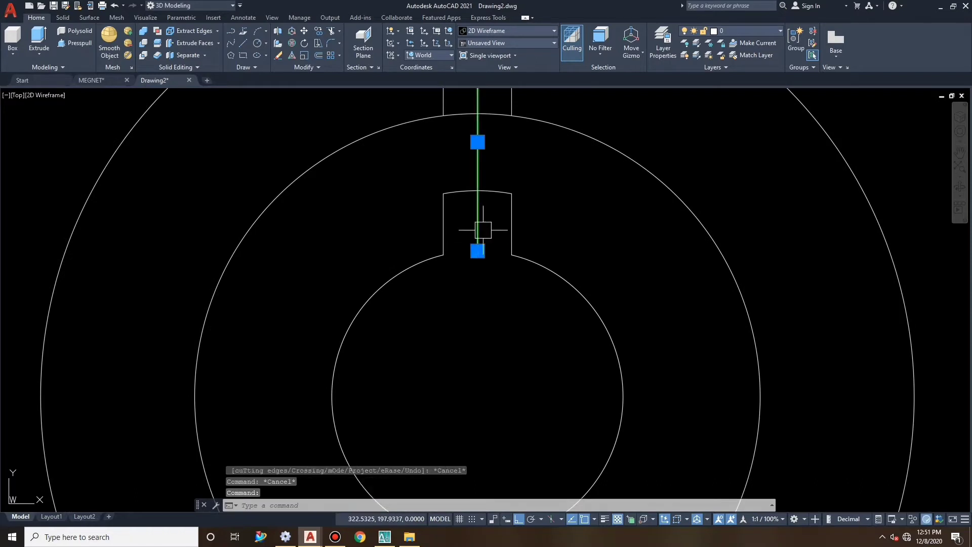
{"action": "scroll", "coordinate": [506, 215], "scroll_direction": "down", "scroll_amount": 4}
{"action": "type", "text": "e"}
{"action": "key", "text": "Return"}
{"action": "left_click", "coordinate": [528, 151]}
{"action": "left_click", "coordinate": [467, 157]}
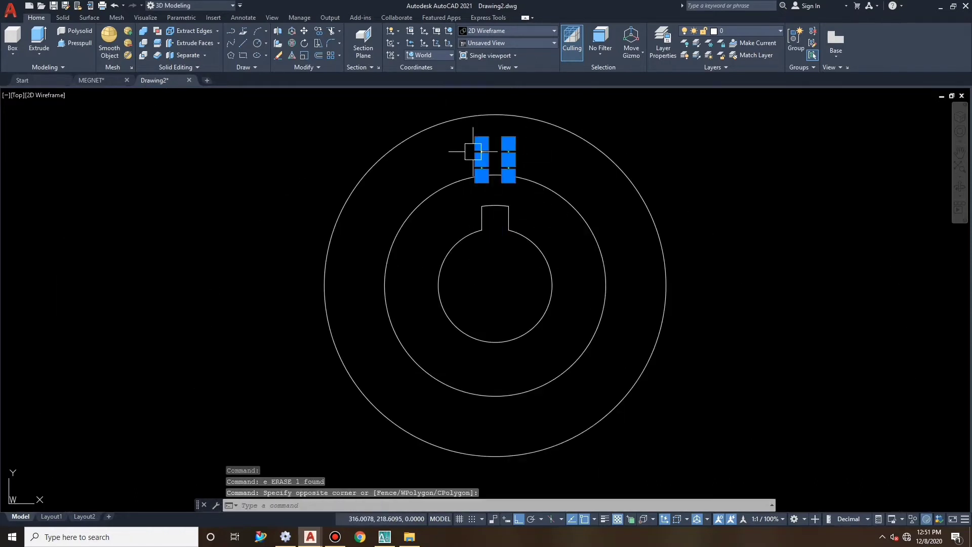
{"action": "type", "text": "E"}
{"action": "key", "text": "Return"}
{"action": "key", "text": "Escape"}
{"action": "left_click", "coordinate": [462, 194]}
{"action": "left_click", "coordinate": [529, 248]}
{"action": "key", "text": "Escape"}
{"action": "key", "text": "Escape"}
{"action": "key", "text": "Escape"}
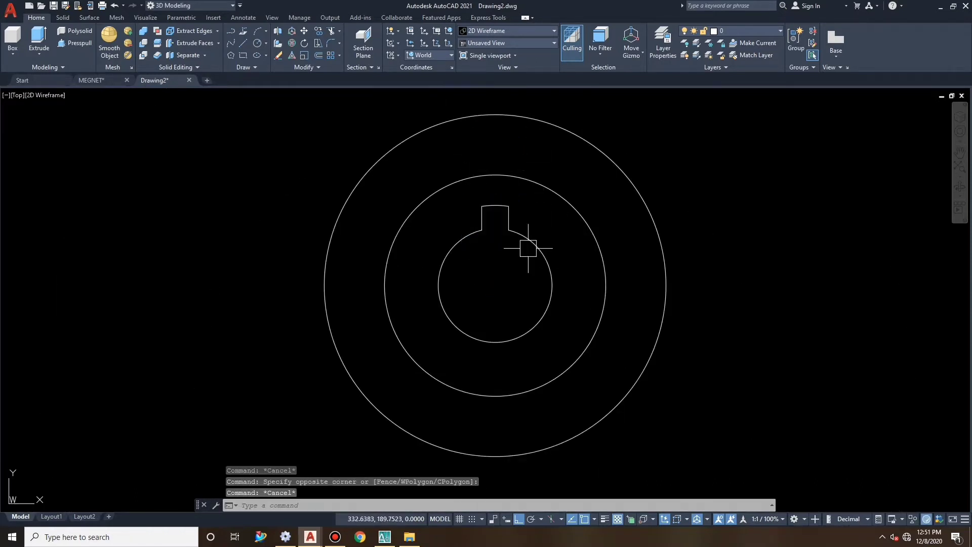
{"action": "left_click", "coordinate": [462, 190]}
{"action": "key", "text": "Escape"}
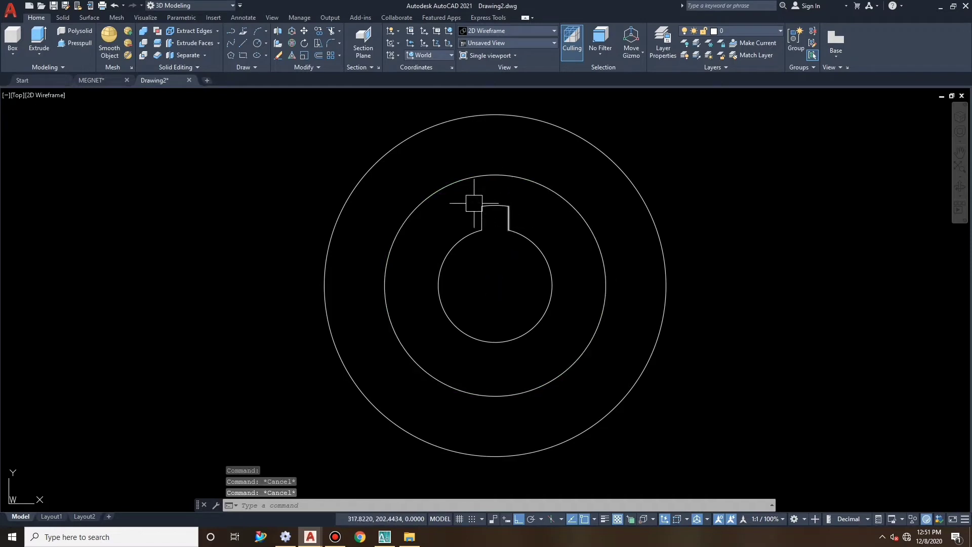
Create a polar array of the notch's two sides and top arc around the circles' centre with 7 items.
{"action": "left_click", "coordinate": [464, 191]}
{"action": "left_click", "coordinate": [517, 236]}
{"action": "type", "text": "a"}
{"action": "key", "text": "BackSpace"}
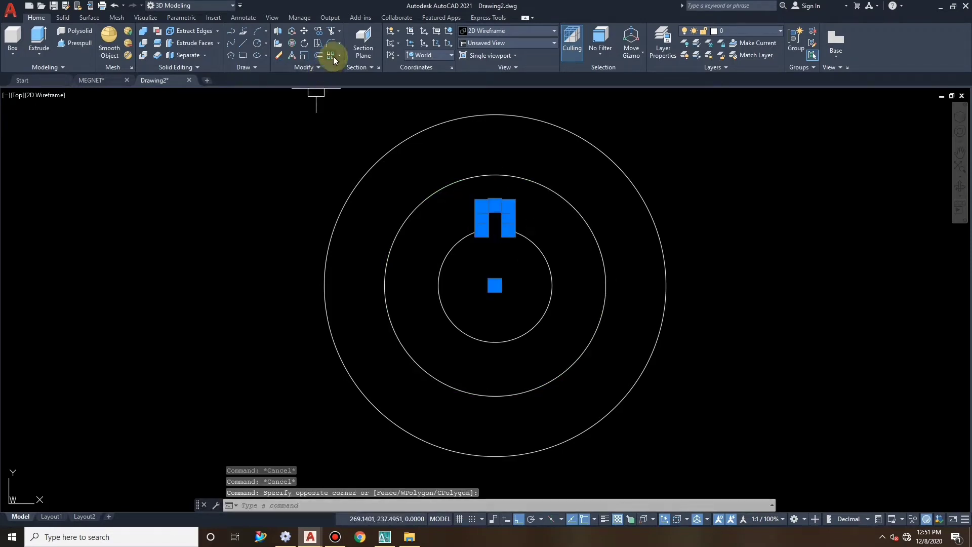
{"action": "left_click", "coordinate": [338, 56]}
{"action": "left_click", "coordinate": [352, 114]}
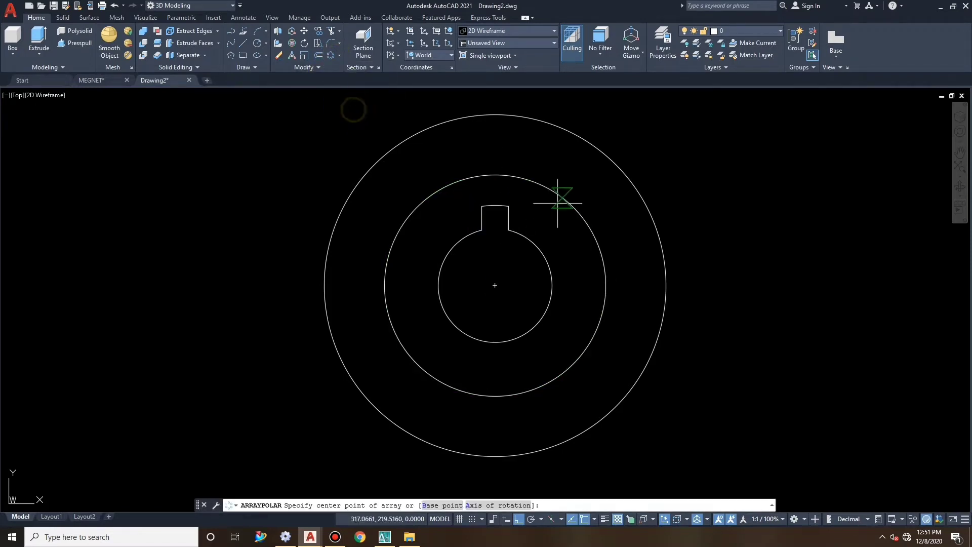
{"action": "left_click", "coordinate": [494, 286]}
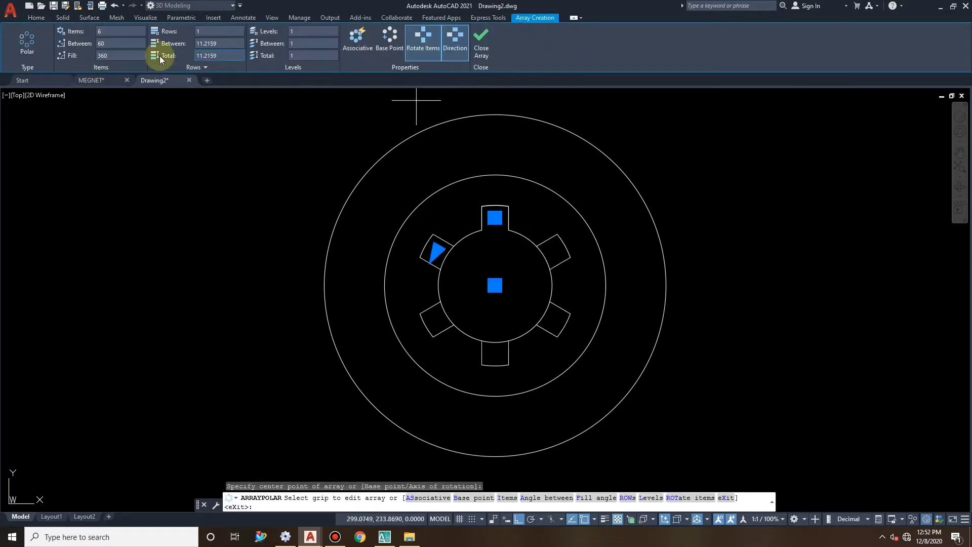
{"action": "left_click", "coordinate": [126, 32]}
{"action": "type", "text": "7"}
{"action": "key", "text": "Return"}
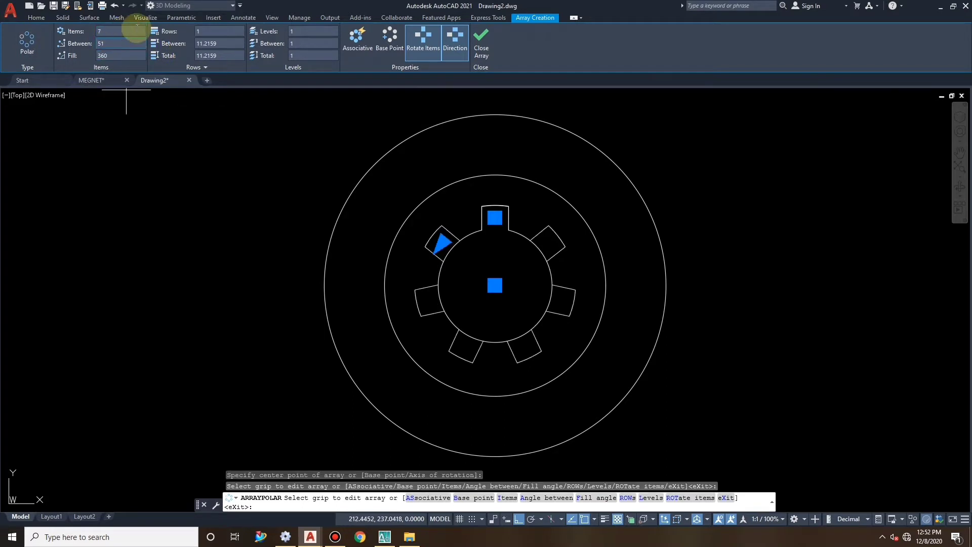
{"action": "left_click", "coordinate": [484, 34]}
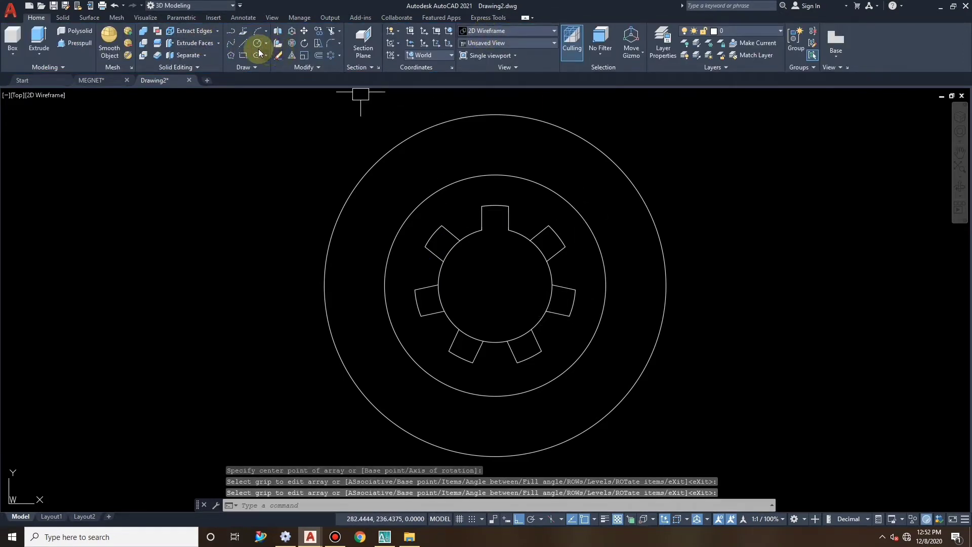
Trim the inner circle's arcs across the openings of the arrayed notches to form one continuous profile.
{"action": "left_click", "coordinate": [330, 31]}
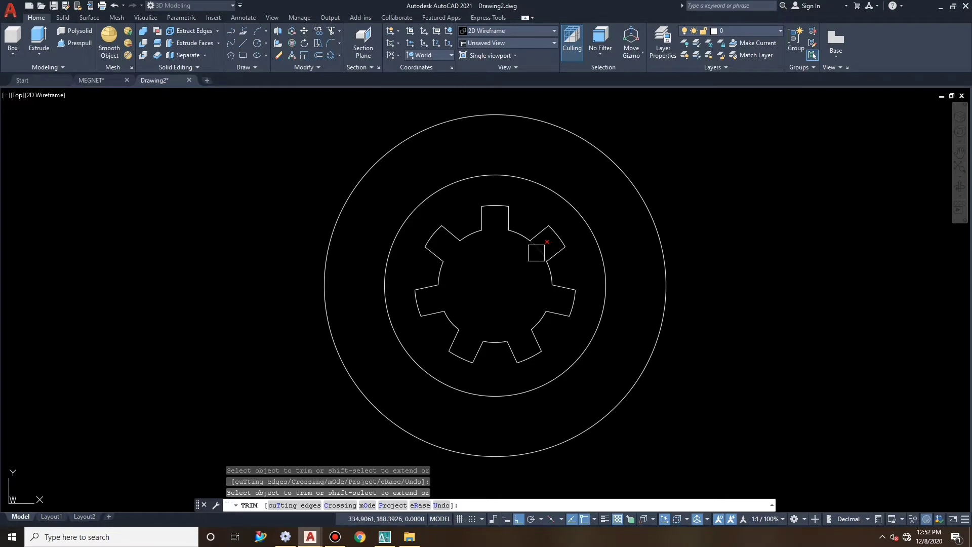
{"action": "scroll", "coordinate": [538, 268], "scroll_direction": "down", "scroll_amount": 2}
{"action": "key", "text": "Escape"}
{"action": "key", "text": "Escape"}
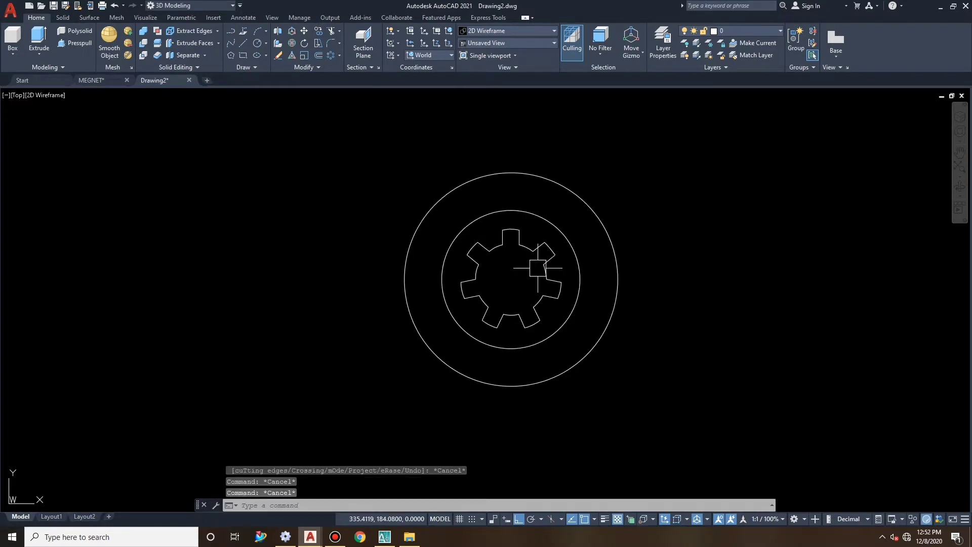
Join all lines and arcs of the notched inner profile into one polyline with PEDIT.
{"action": "type", "text": "pe"}
{"action": "key", "text": "Return"}
{"action": "left_click", "coordinate": [521, 239]}
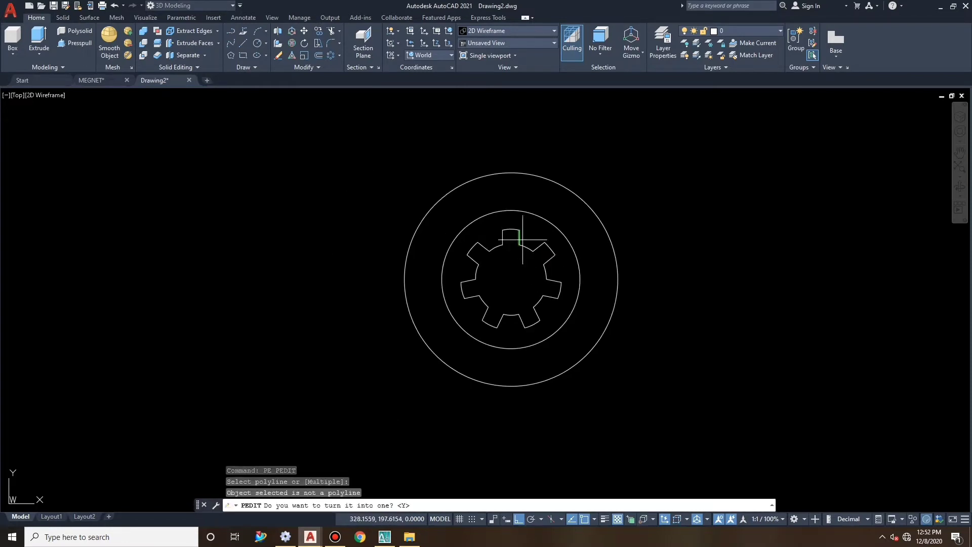
{"action": "key", "text": "Return"}
{"action": "right_click", "coordinate": [523, 193]}
{"action": "left_click", "coordinate": [546, 239]}
{"action": "left_click", "coordinate": [502, 239]}
{"action": "left_click", "coordinate": [360, 194]}
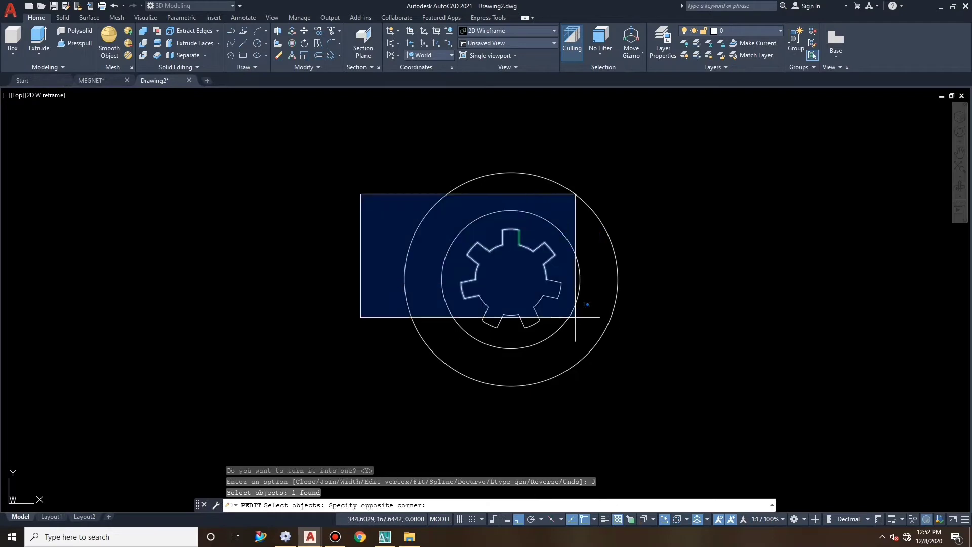
{"action": "left_click", "coordinate": [575, 317]}
{"action": "key", "text": "Return"}
{"action": "key", "text": "Escape"}
{"action": "key", "text": "Escape"}
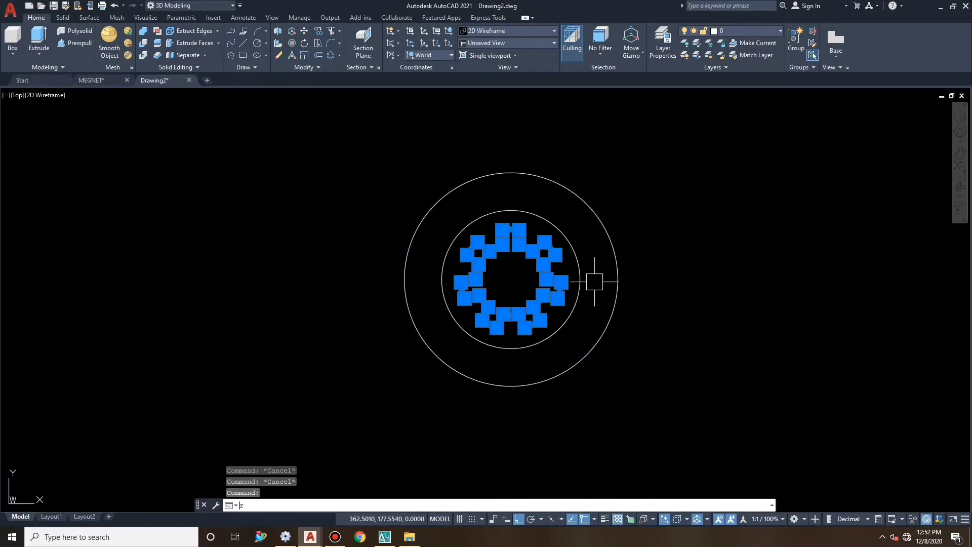
Rotate the joined notched profile 180° about the circles' common centre.
{"action": "key", "text": "Return"}
{"action": "left_click", "coordinate": [512, 279]}
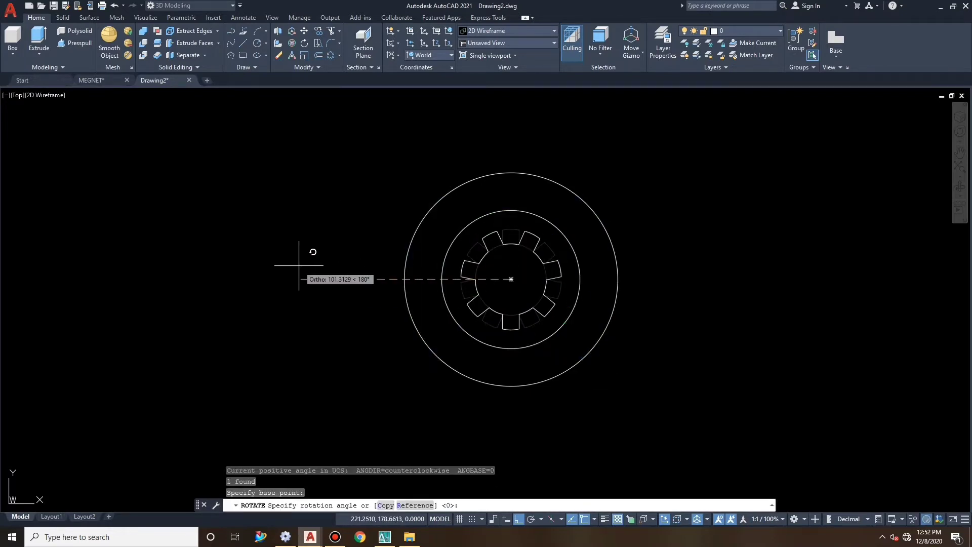
{"action": "key", "text": "Escape"}
{"action": "key", "text": "Escape"}
{"action": "left_click", "coordinate": [518, 252]}
{"action": "key", "text": "Escape"}
{"action": "key", "text": "Escape"}
{"action": "key", "text": "Escape"}
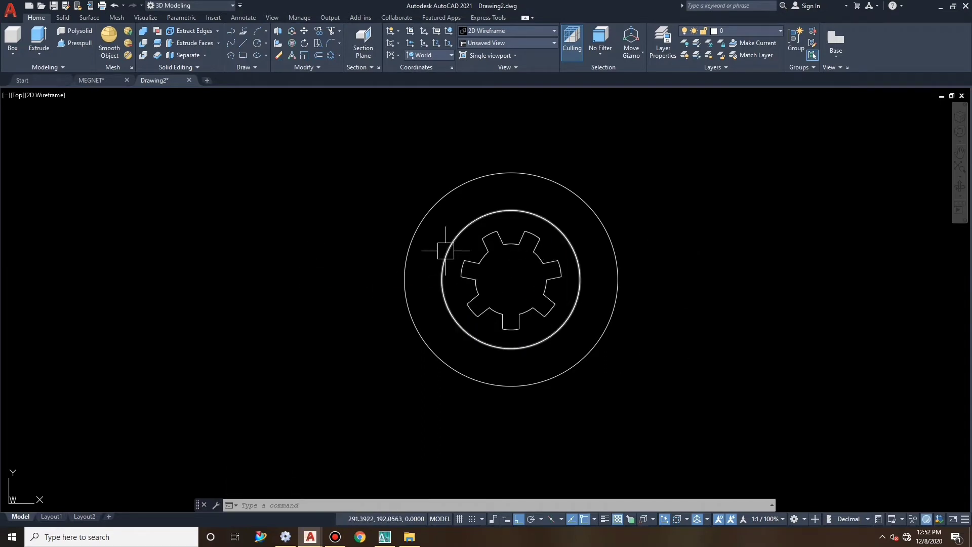
Draw a vertical construction line from the circles' common centre up past the outermost circle.
{"action": "left_click", "coordinate": [510, 278]}
{"action": "left_click", "coordinate": [513, 126]}
{"action": "key", "text": "Escape"}
Rotate the vertical construction line 45° about the circles' common centre.
{"action": "left_click", "coordinate": [554, 148]}
{"action": "left_click", "coordinate": [463, 142]}
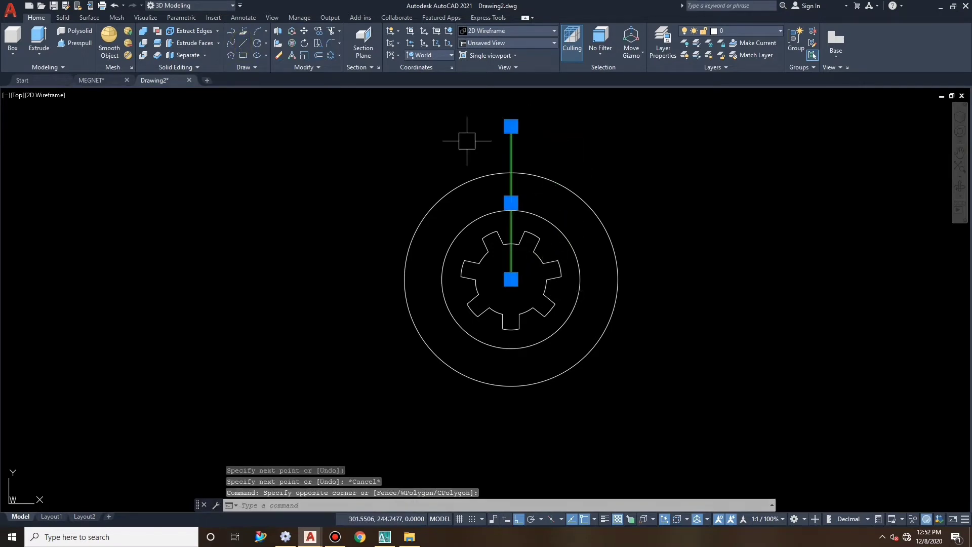
{"action": "type", "text": "ro"}
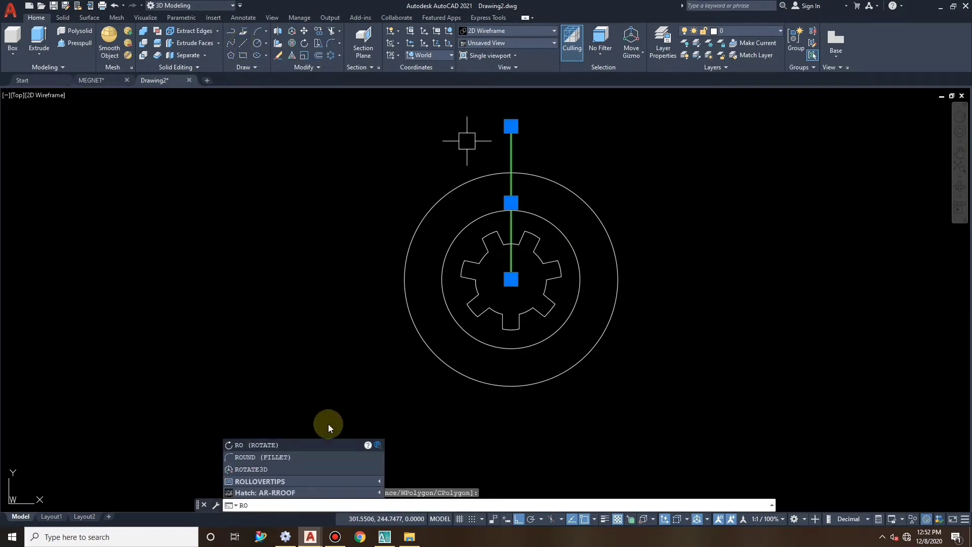
{"action": "left_click", "coordinate": [325, 446]}
{"action": "left_click", "coordinate": [511, 279]}
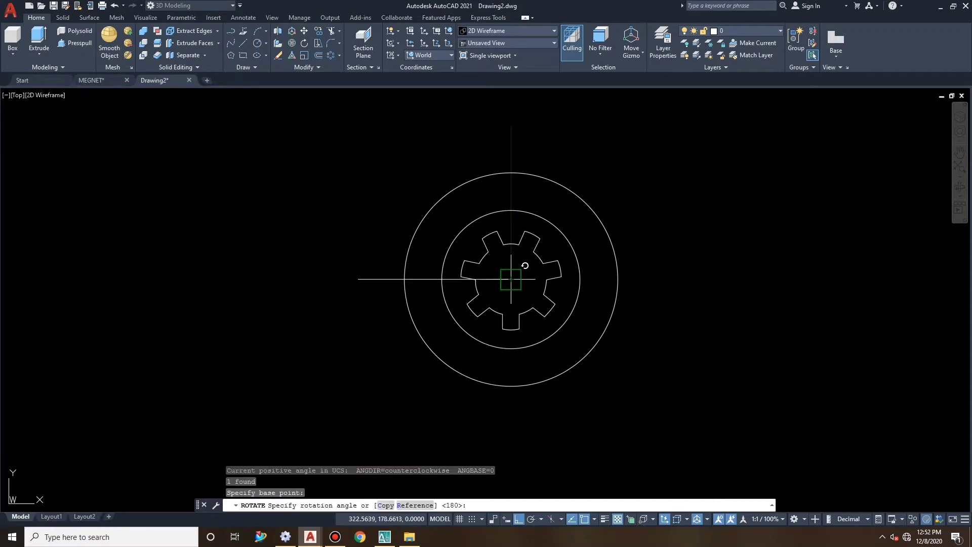
{"action": "type", "text": "45"}
{"action": "key", "text": "Return"}
{"action": "key", "text": "Escape"}
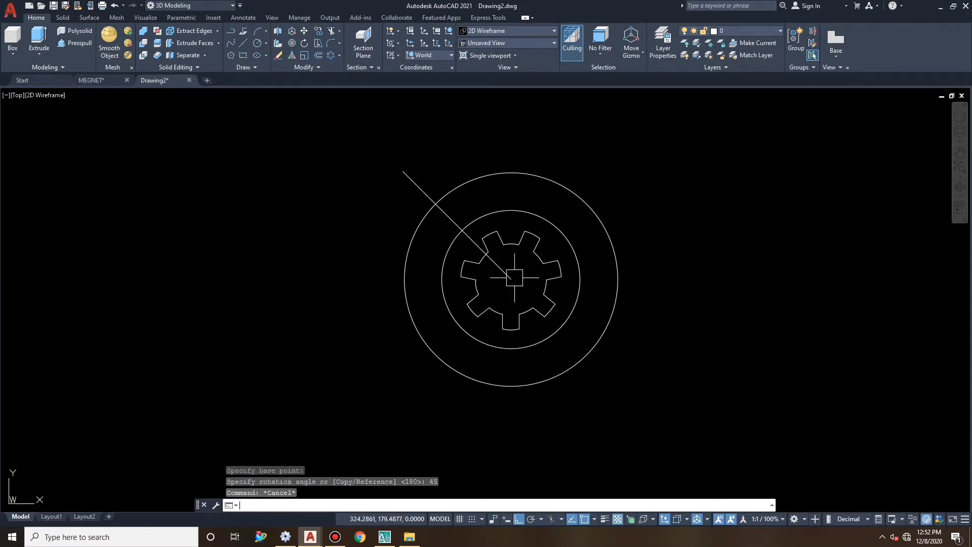
{"action": "type", "text": "c"}
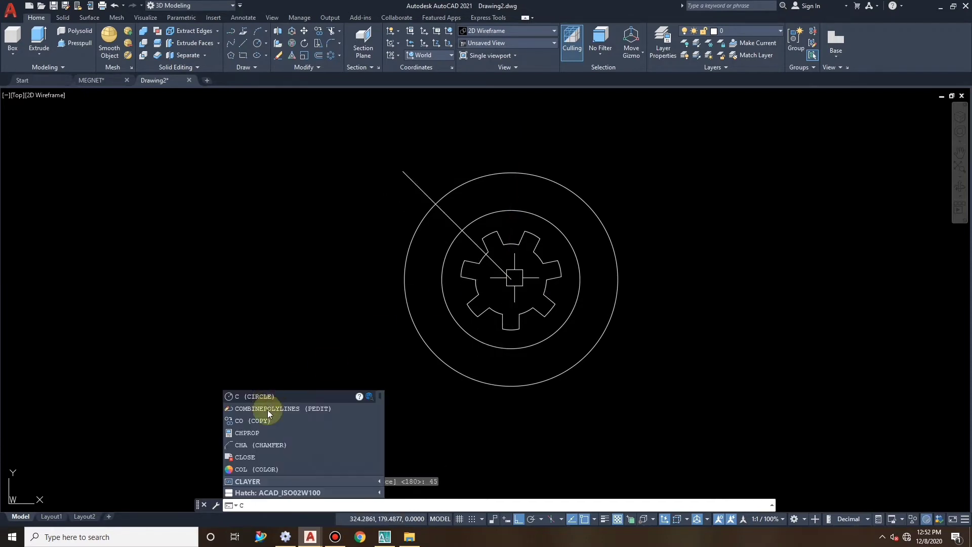
{"action": "left_click", "coordinate": [272, 399]}
{"action": "left_click", "coordinate": [434, 204]}
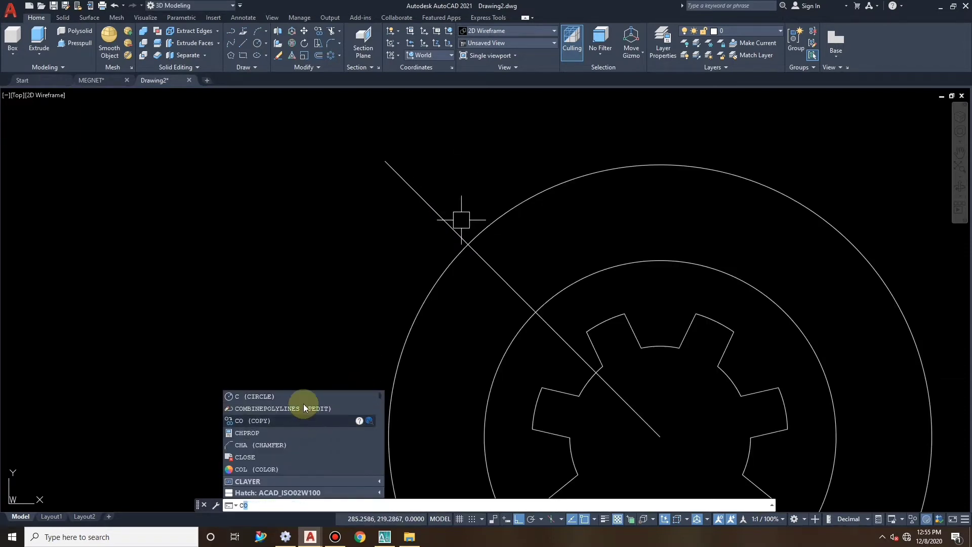
{"action": "left_click", "coordinate": [304, 404]}
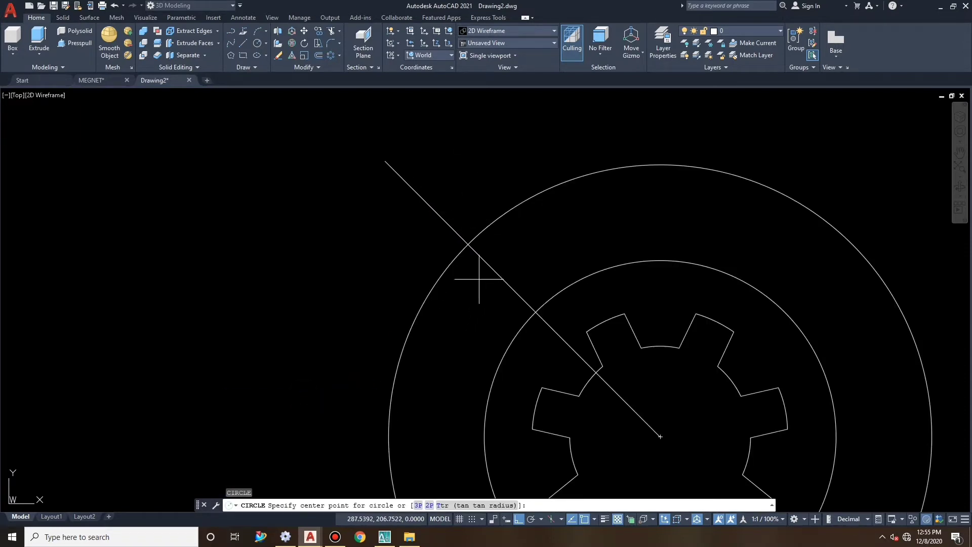
{"action": "left_click", "coordinate": [466, 244]}
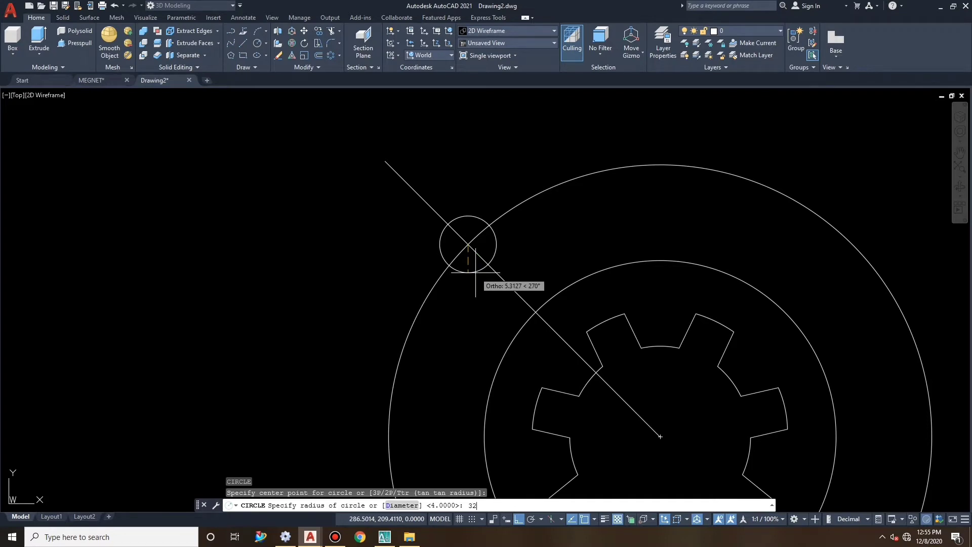
{"action": "key", "text": "Escape"}
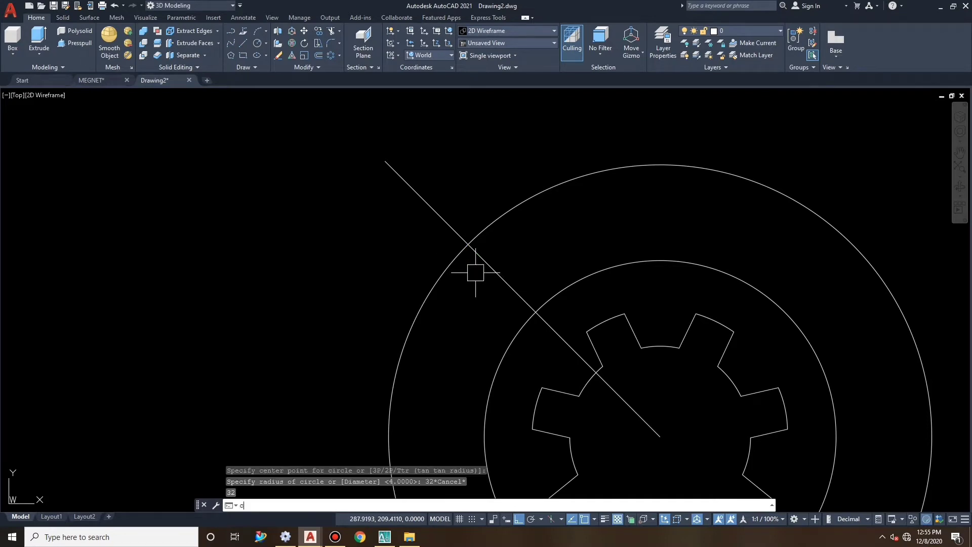
Draw a circle of diameter 32 centred where the angled line crosses the outermost circle.
{"action": "type", "text": "c"}
{"action": "left_click", "coordinate": [299, 393]}
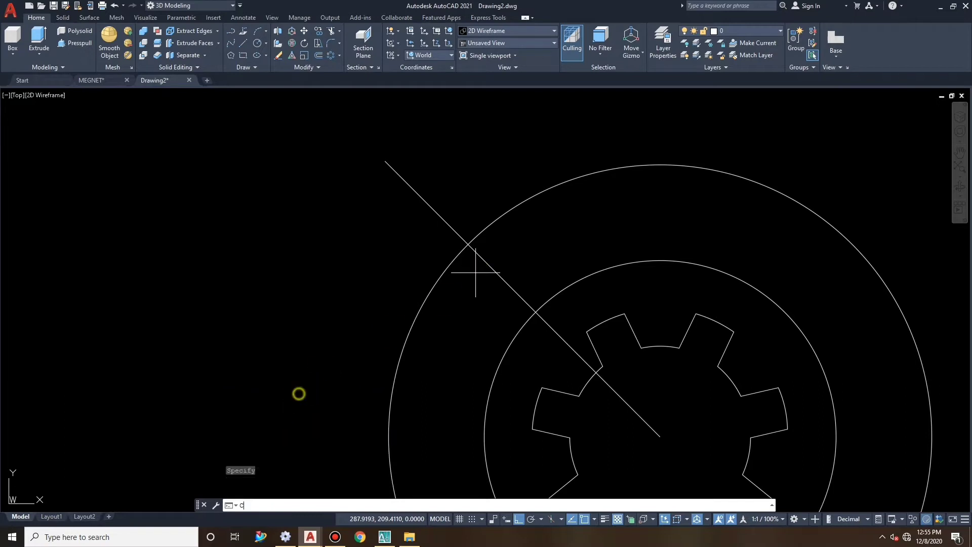
{"action": "left_click", "coordinate": [466, 246]}
{"action": "type", "text": "d"}
{"action": "key", "text": "Return"}
{"action": "type", "text": "3"}
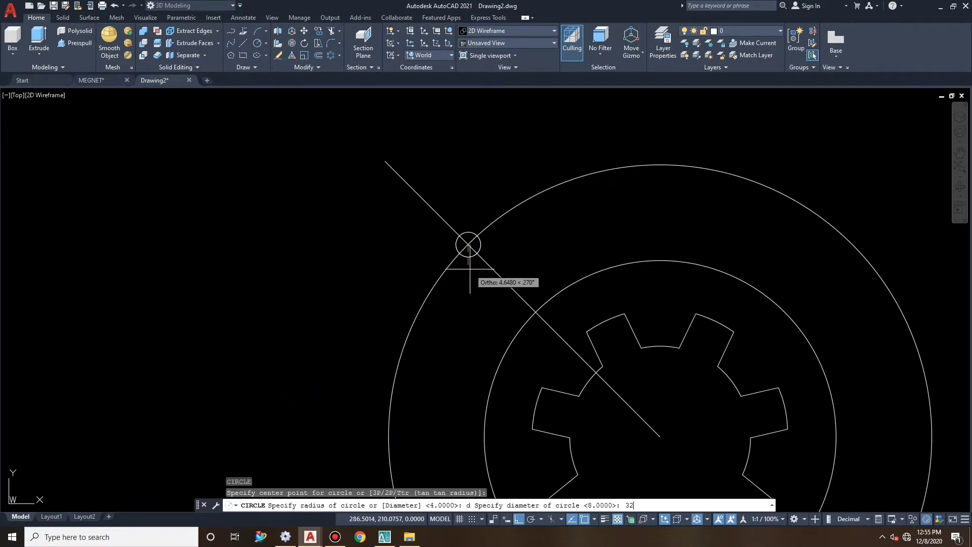
{"action": "type", "text": "2"}
{"action": "key", "text": "Return"}
{"action": "key", "text": "Escape"}
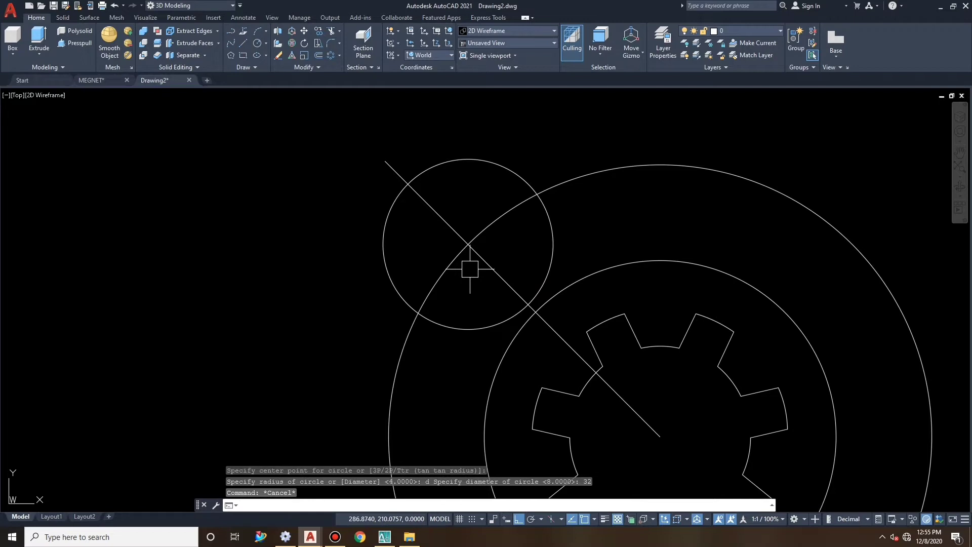
Draw a circle of diameter 14 concentric with the 32-diameter circle.
{"action": "type", "text": "c"}
{"action": "key", "text": "Return"}
{"action": "left_click", "coordinate": [468, 245]}
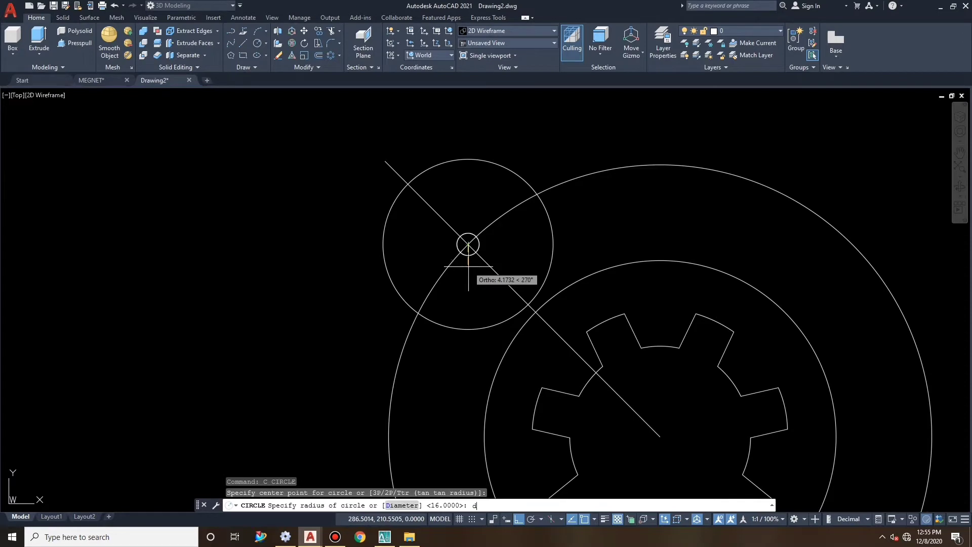
{"action": "key", "text": "Return"}
{"action": "key", "text": "Return"}
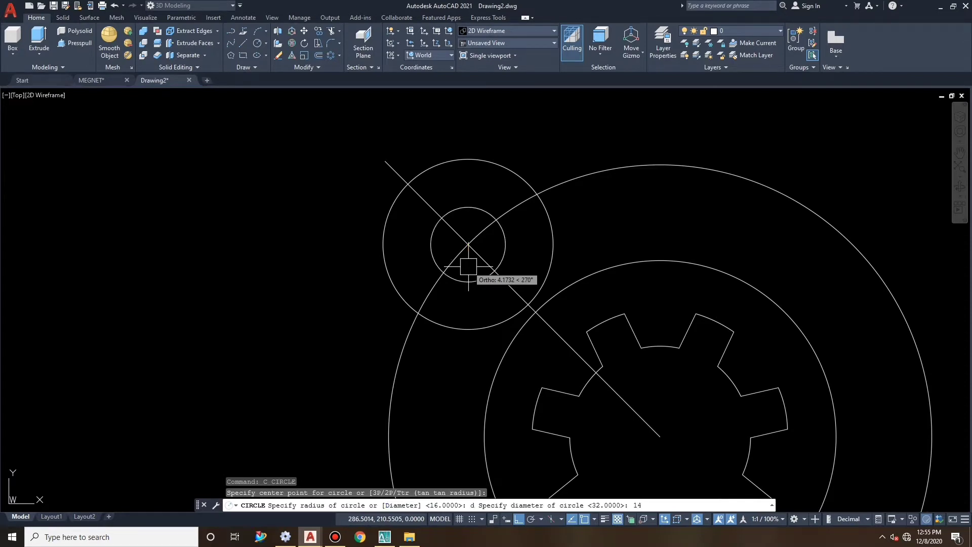
{"action": "key", "text": "Escape"}
{"action": "type", "text": "c"}
{"action": "key", "text": "Return"}
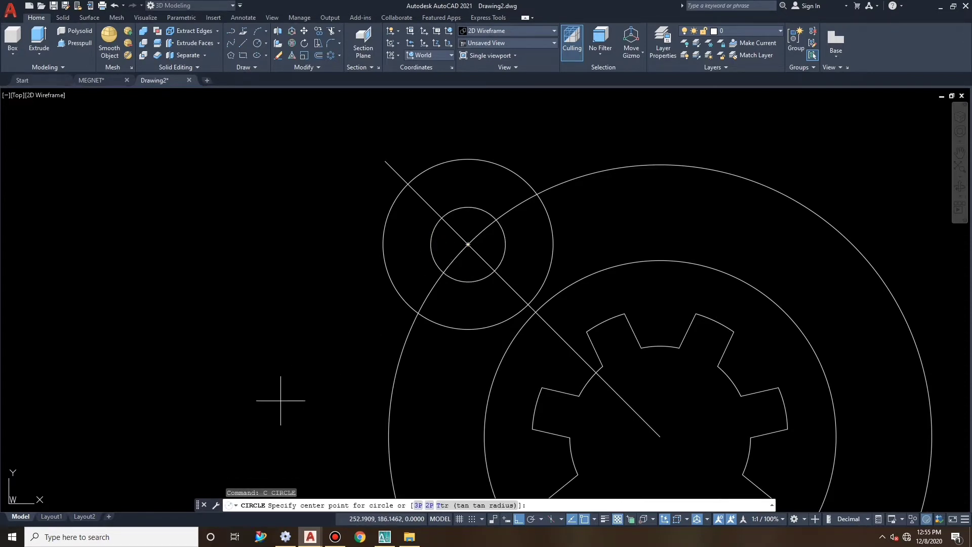
{"action": "key", "text": "Escape"}
Draw a circle of diameter 8 centred at the outer intersection of the angled line and the 32-diameter circle.
{"action": "right_click", "coordinate": [360, 196]}
{"action": "left_click", "coordinate": [385, 196]}
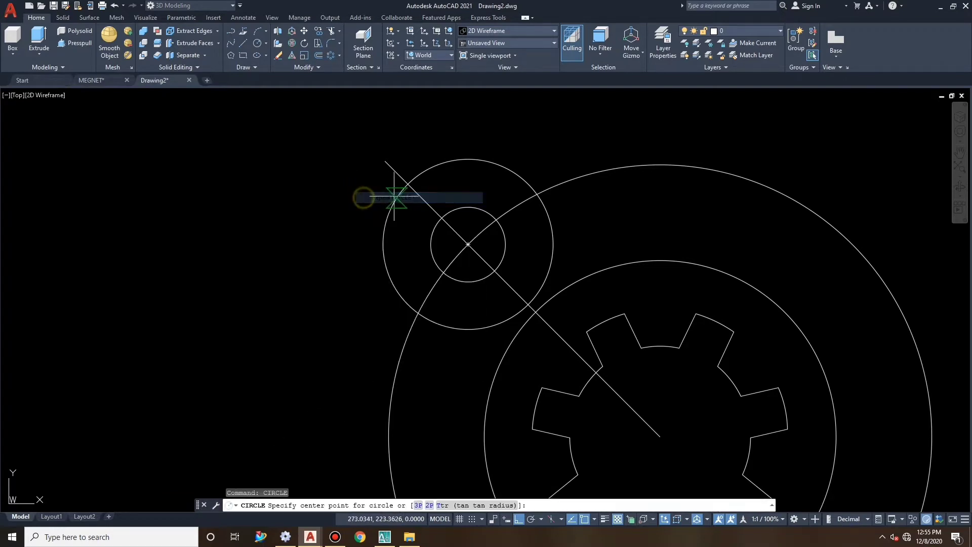
{"action": "left_click", "coordinate": [408, 184]}
{"action": "key", "text": "Return"}
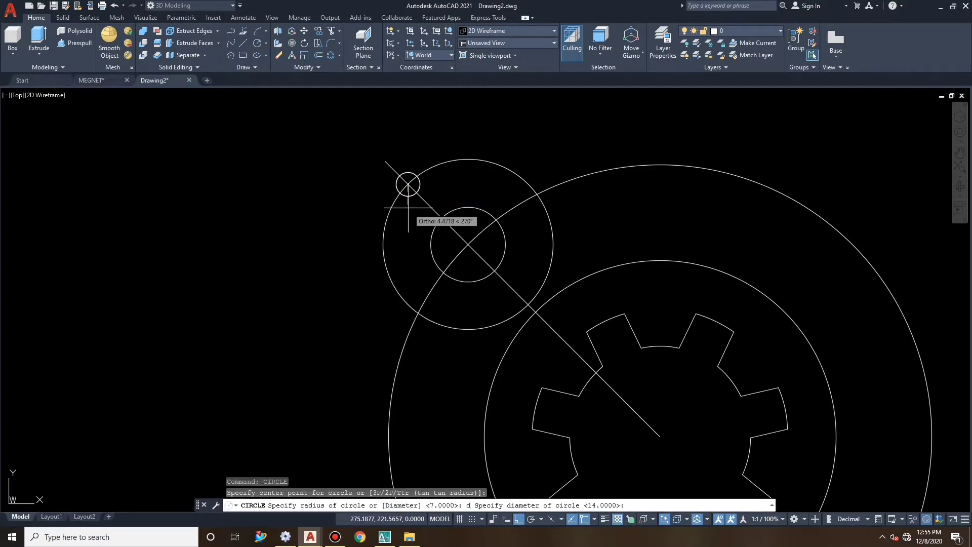
{"action": "type", "text": "8"}
{"action": "key", "text": "Return"}
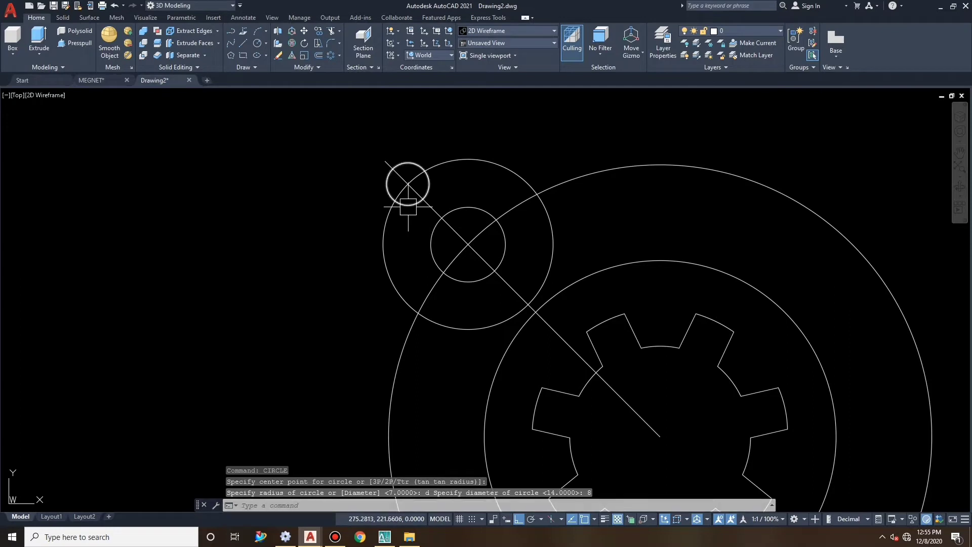
{"action": "key", "text": "Escape"}
{"action": "key", "text": "Escape"}
Create a polar array of the 8-diameter circle around the 14-diameter circle's centre with 3 items.
{"action": "left_click", "coordinate": [408, 205]}
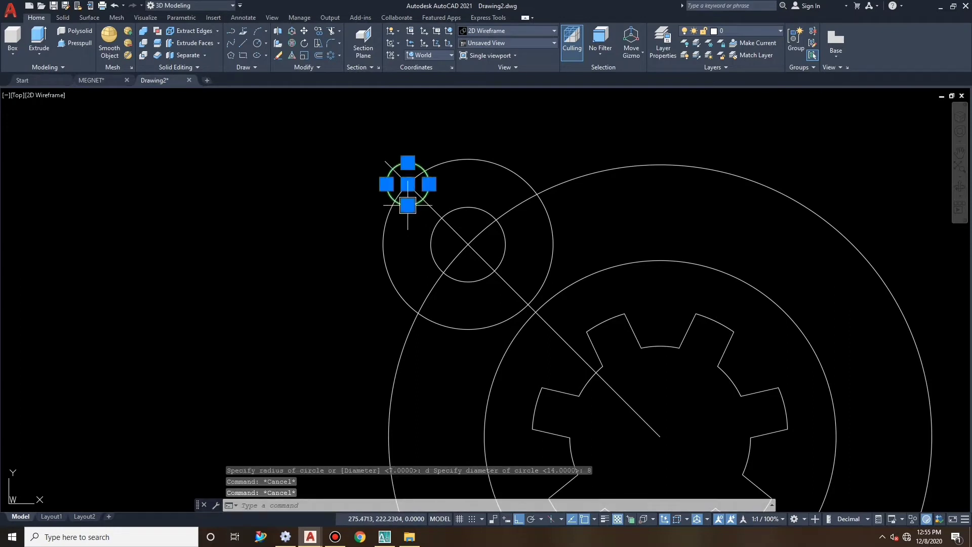
{"action": "left_click", "coordinate": [332, 56]}
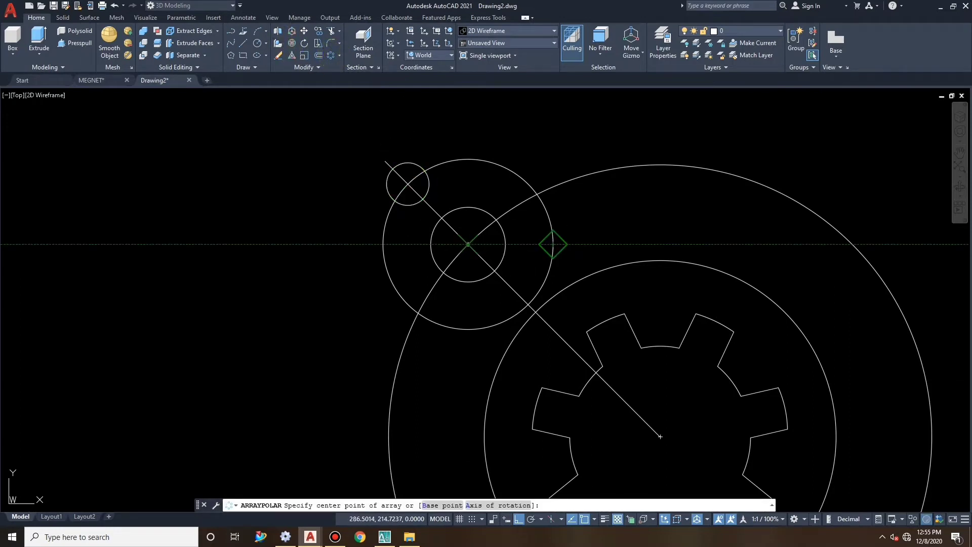
{"action": "left_click", "coordinate": [469, 244]}
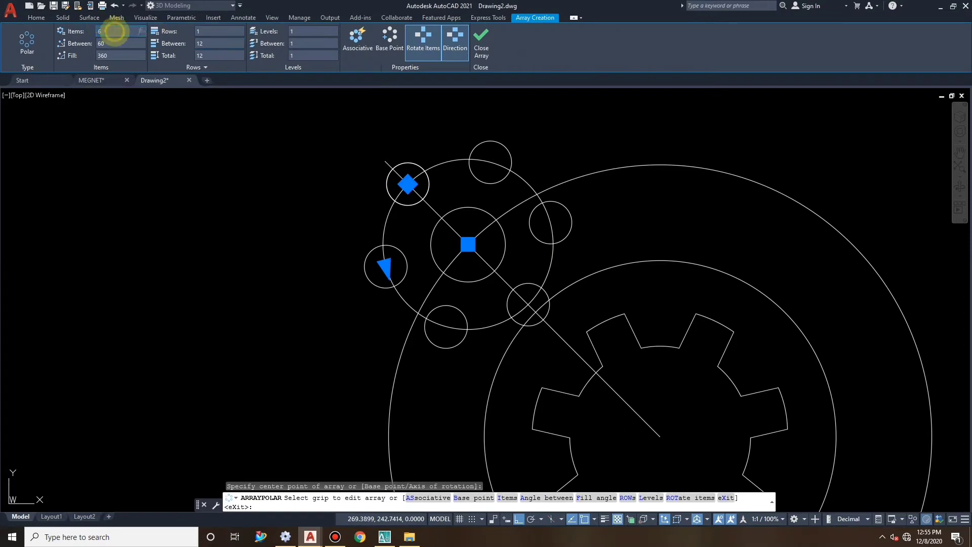
{"action": "type", "text": "3"}
{"action": "key", "text": "Return"}
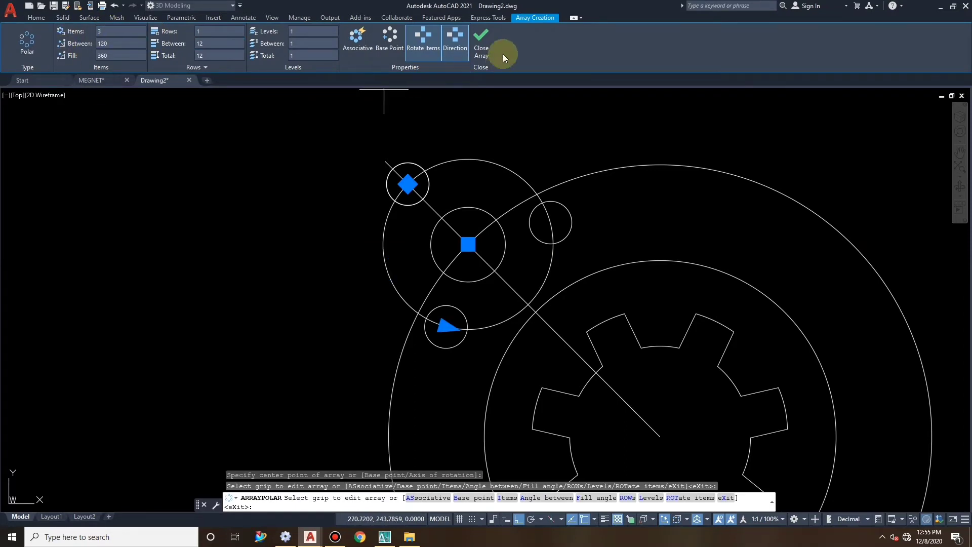
{"action": "left_click", "coordinate": [482, 43]}
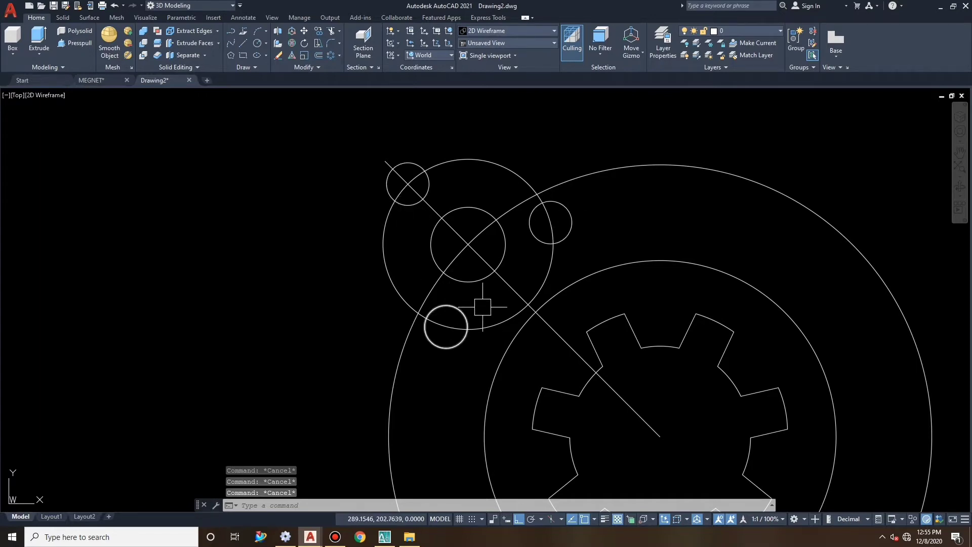
Draw a circle of diameter 50 concentric with the 14-diameter circle.
{"action": "scroll", "coordinate": [482, 307], "scroll_direction": "down", "scroll_amount": 2}
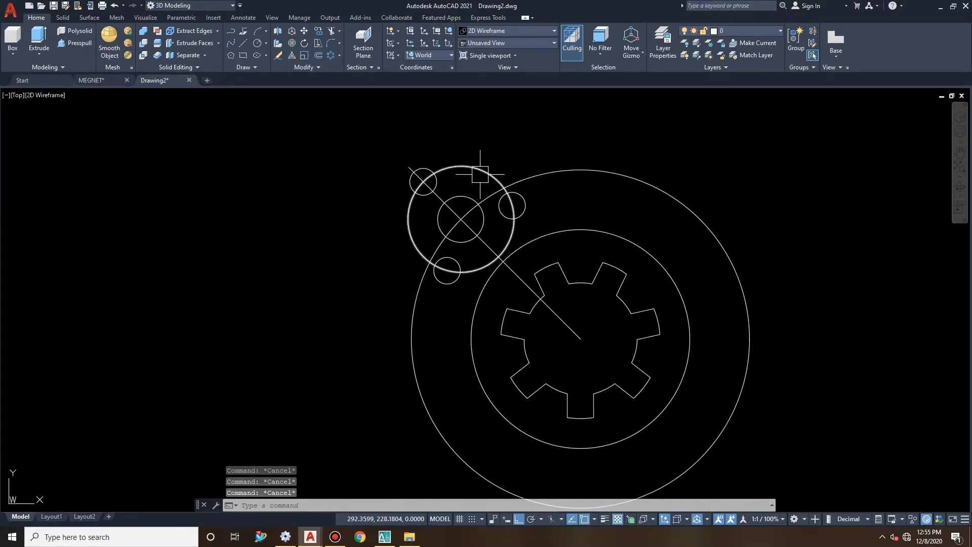
{"action": "type", "text": "c"}
{"action": "key", "text": "Return"}
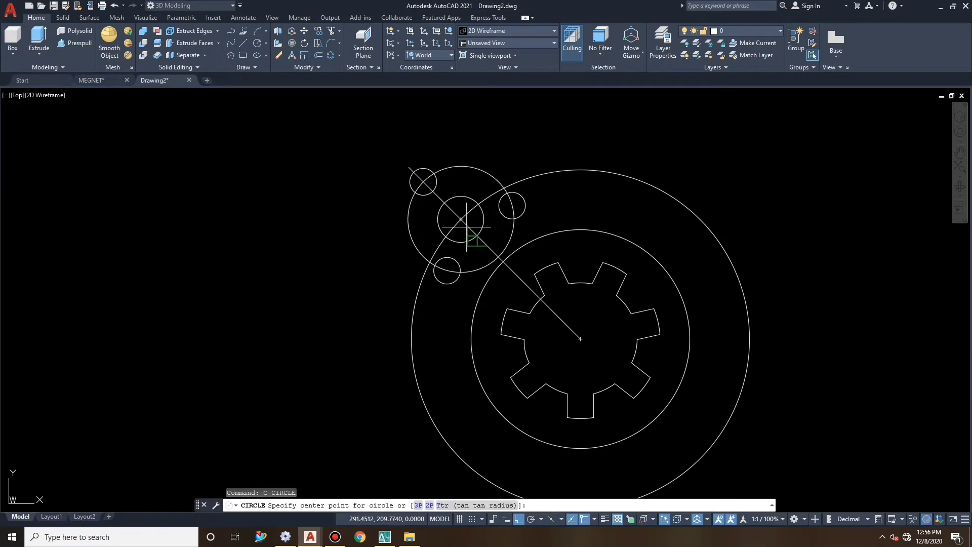
{"action": "left_click", "coordinate": [461, 219]}
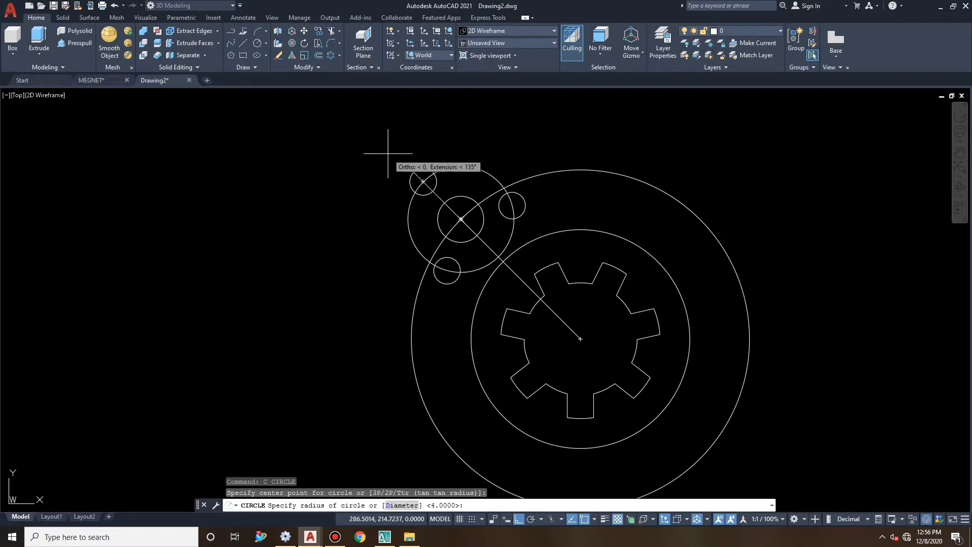
{"action": "type", "text": "d"}
{"action": "key", "text": "Return"}
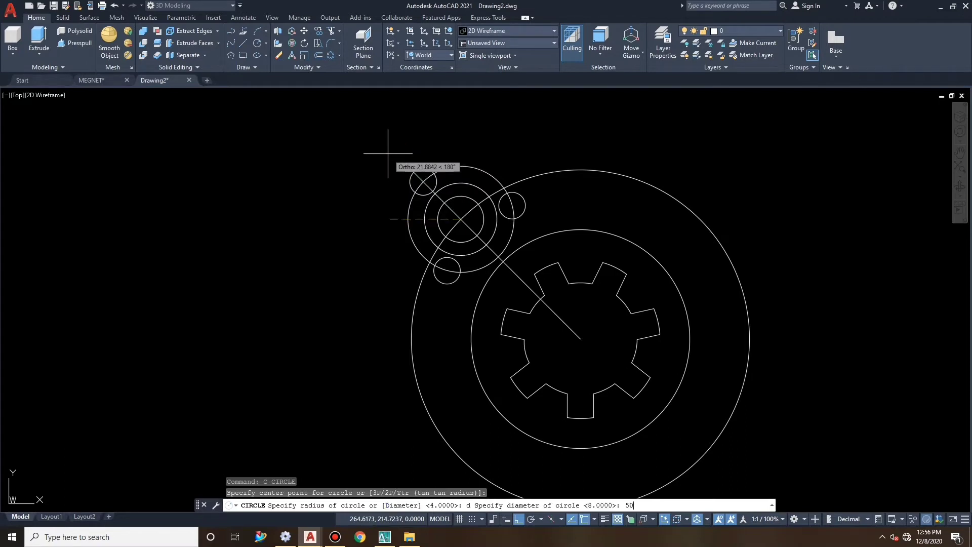
{"action": "key", "text": "Return"}
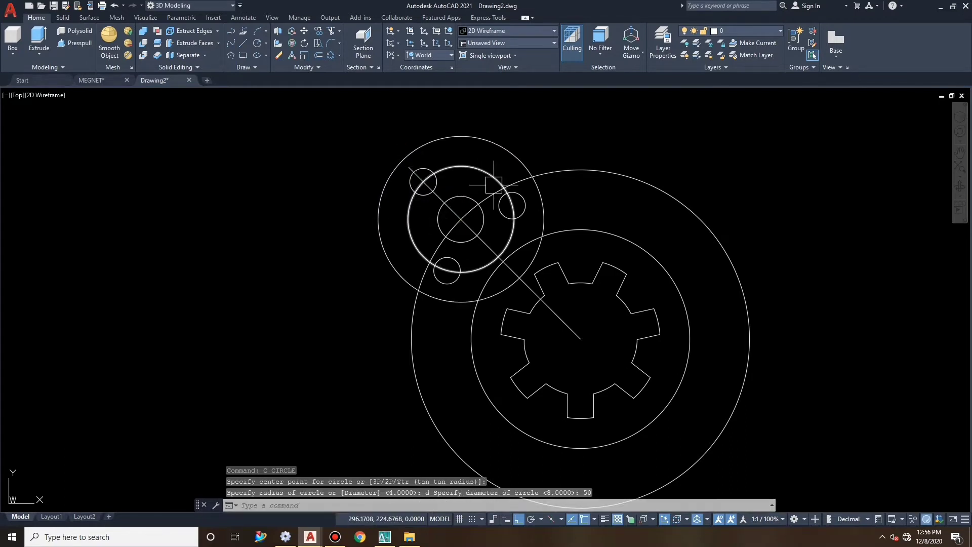
{"action": "key", "text": "Escape"}
{"action": "left_click", "coordinate": [492, 180]}
{"action": "key", "text": "Escape"}
{"action": "left_click", "coordinate": [485, 142]}
{"action": "key", "text": "Escape"}
{"action": "key", "text": "Escape"}
{"action": "left_click", "coordinate": [483, 169]}
{"action": "key", "text": "Escape"}
{"action": "left_click", "coordinate": [488, 144]}
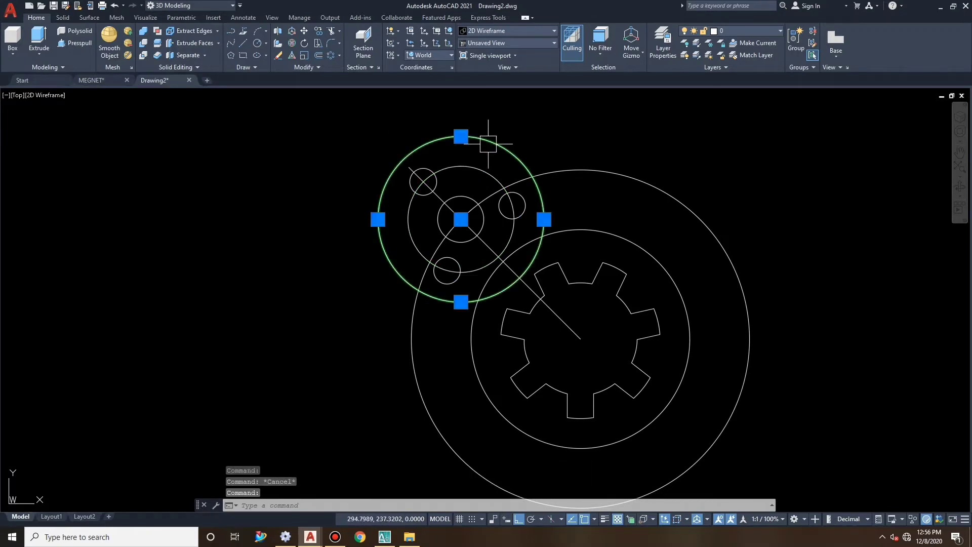
{"action": "key", "text": "Escape"}
{"action": "left_click", "coordinate": [504, 147]}
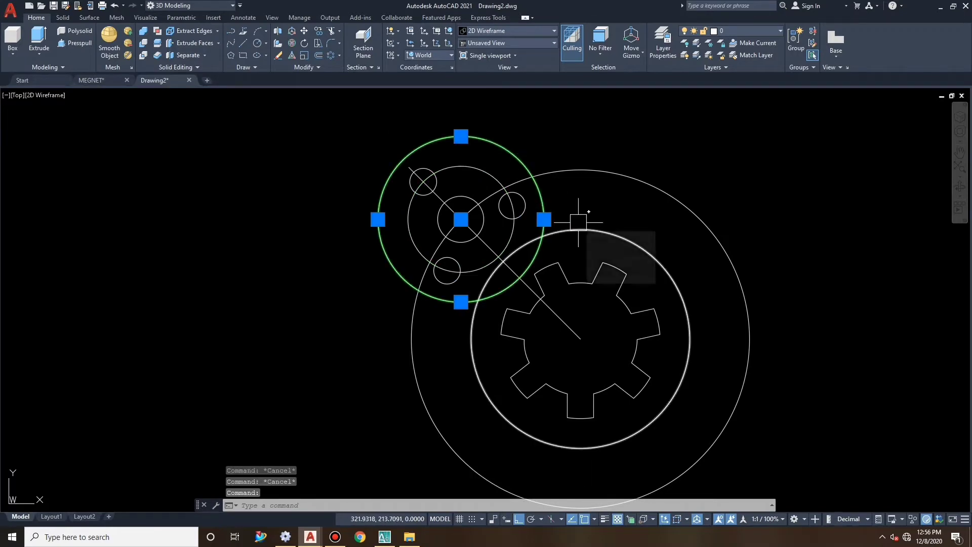
{"action": "key", "text": "Escape"}
{"action": "left_click", "coordinate": [489, 176]}
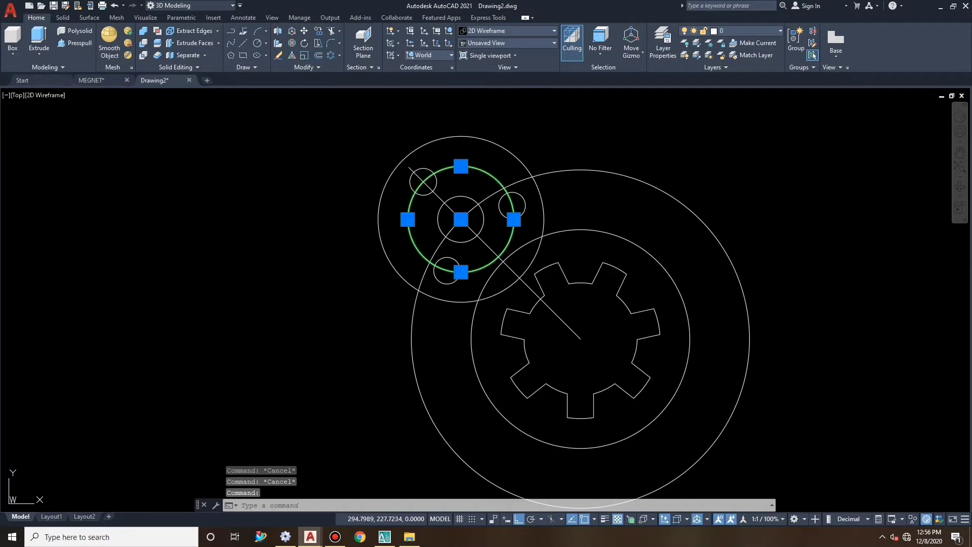
{"action": "key", "text": "Escape"}
{"action": "left_click", "coordinate": [479, 169]}
{"action": "key", "text": "Escape"}
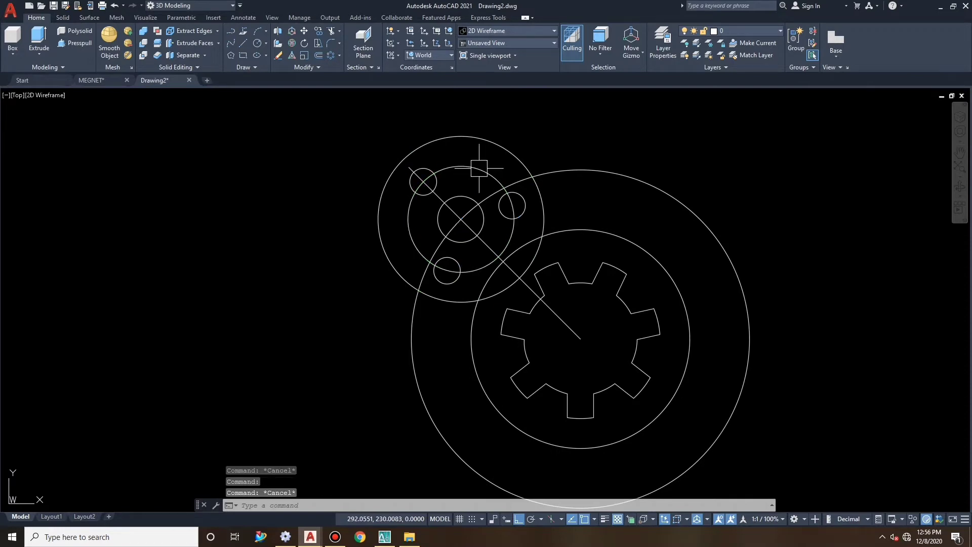
{"action": "left_click", "coordinate": [479, 169]}
{"action": "key", "text": "Escape"}
Erase the 32-diameter circle that passes through the centres of the three small holes.
{"action": "left_click", "coordinate": [480, 169]}
{"action": "type", "text": "E"}
{"action": "key", "text": "Return"}
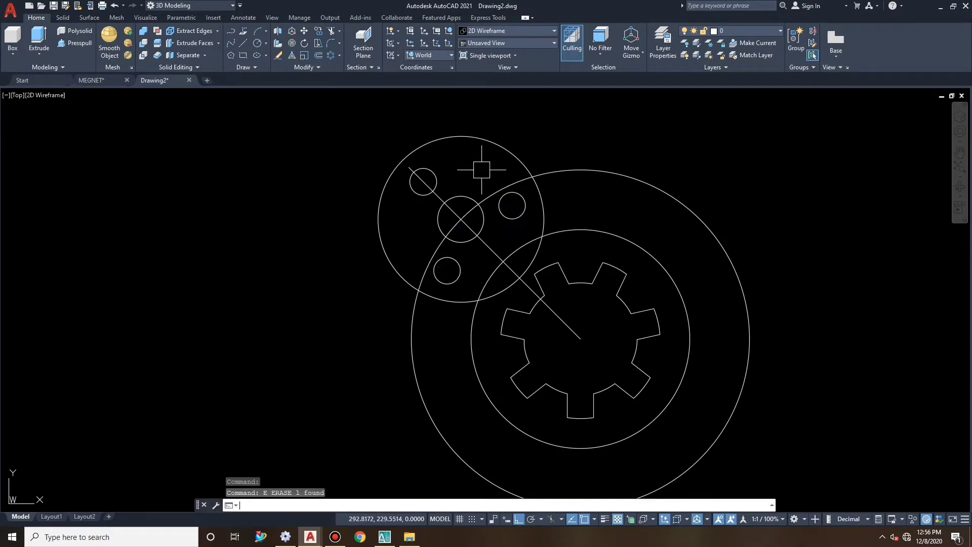
{"action": "key", "text": "Escape"}
{"action": "key", "text": "Escape"}
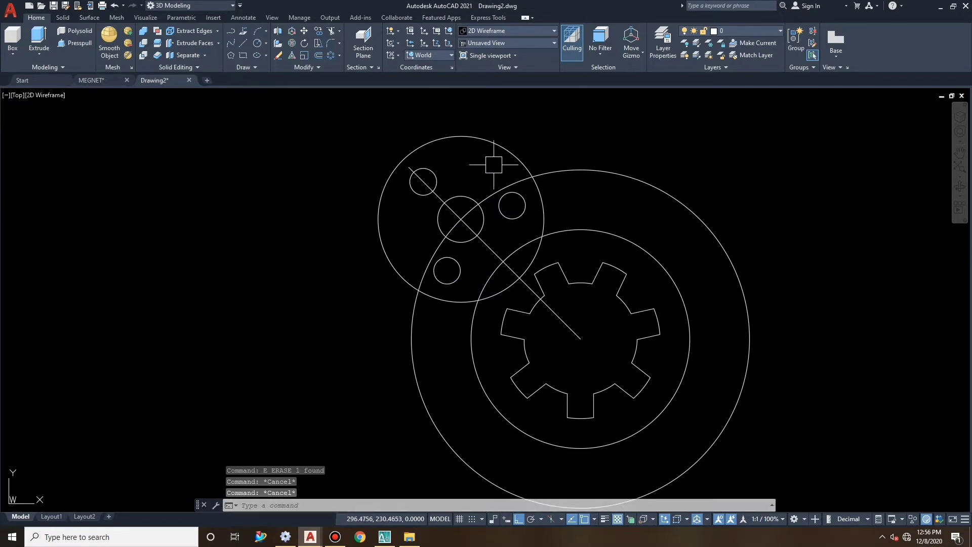
Mirror the 50-diameter lobe circle with its centre hole and three small holes about the vertical axis through the bore centre, keeping the originals.
{"action": "left_click", "coordinate": [495, 150]}
{"action": "left_click", "coordinate": [512, 205]}
{"action": "left_click", "coordinate": [455, 180]}
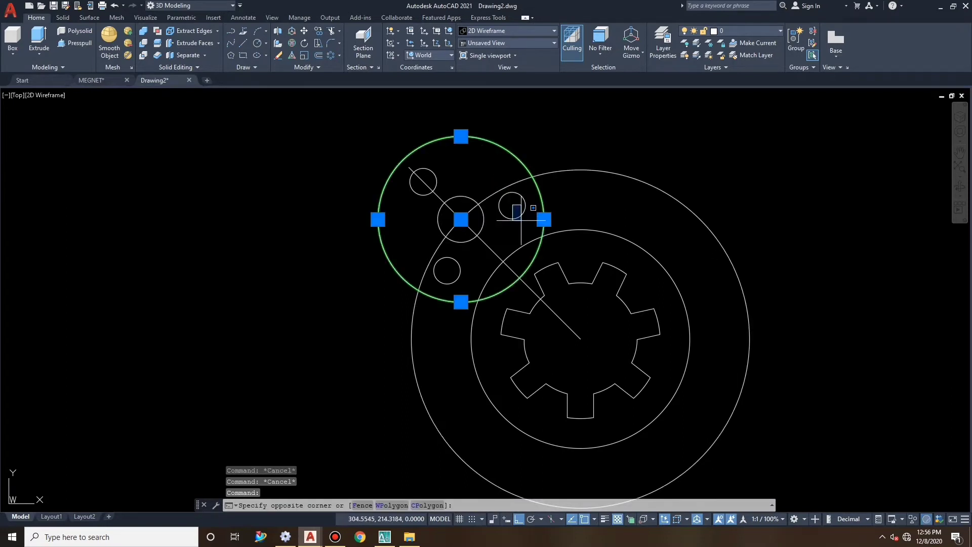
{"action": "left_click", "coordinate": [466, 197]}
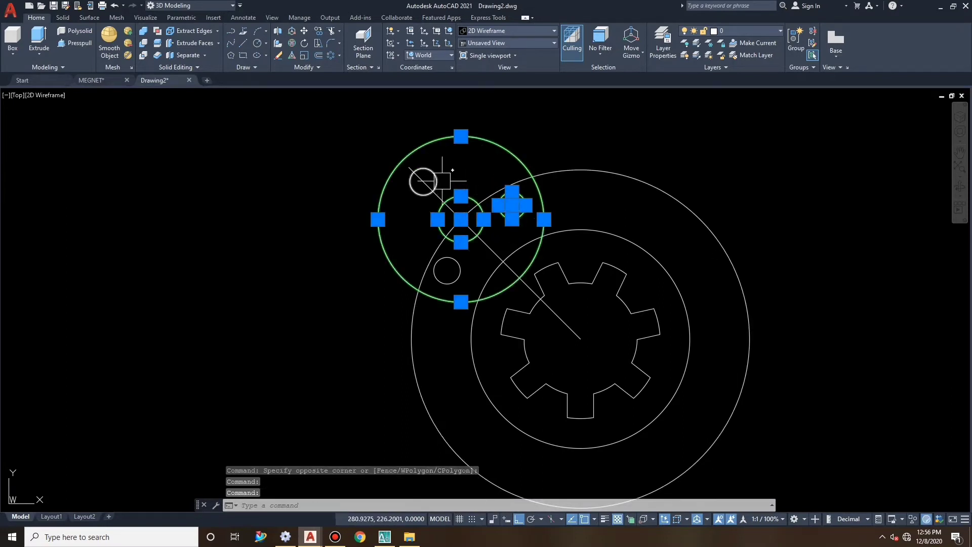
{"action": "left_click", "coordinate": [435, 178]}
{"action": "left_click", "coordinate": [457, 262]}
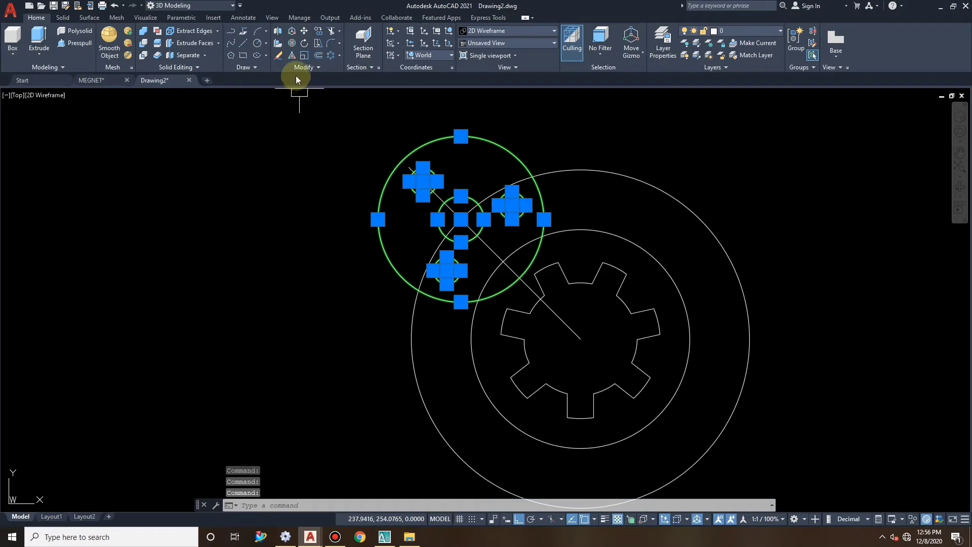
{"action": "type", "text": "mi"}
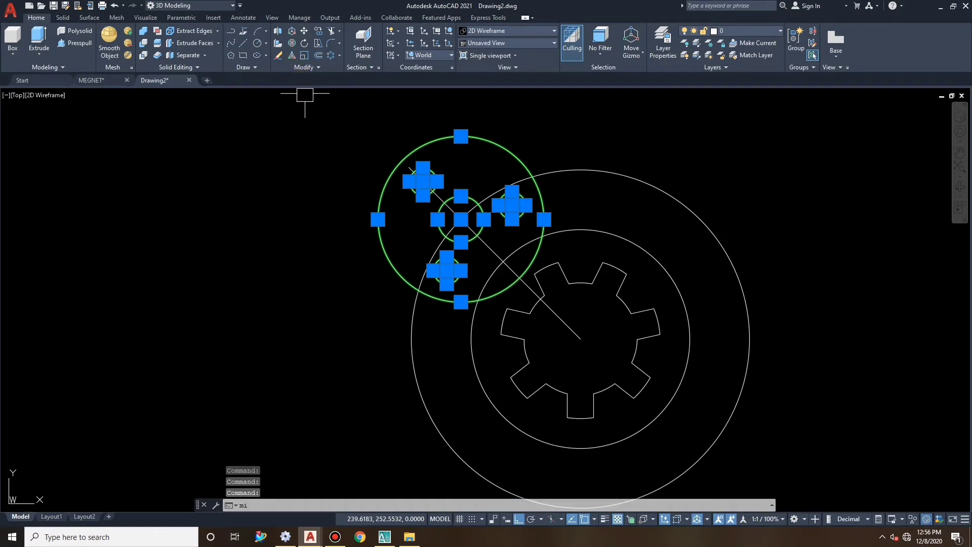
{"action": "left_click", "coordinate": [275, 433]}
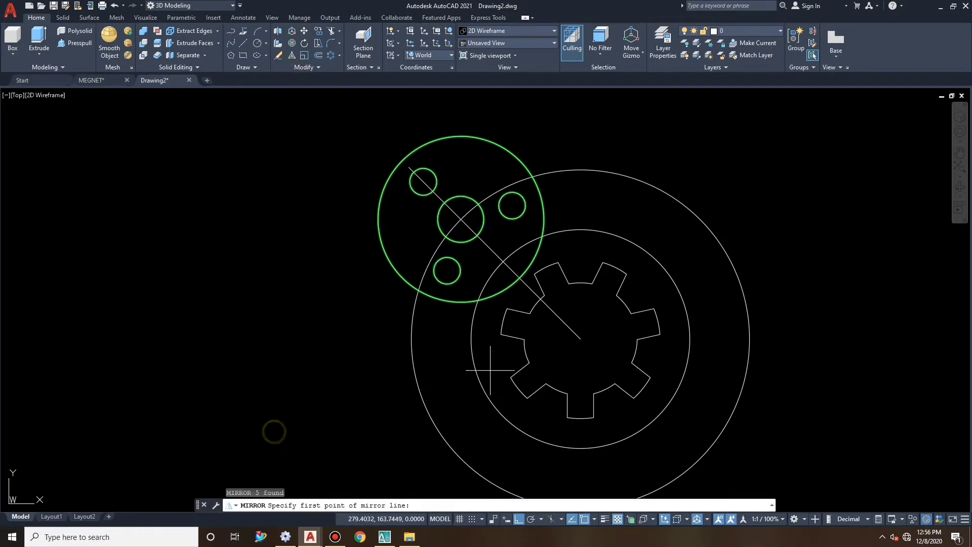
{"action": "left_click", "coordinate": [581, 338]}
{"action": "left_click", "coordinate": [582, 135]}
{"action": "type", "text": "n"}
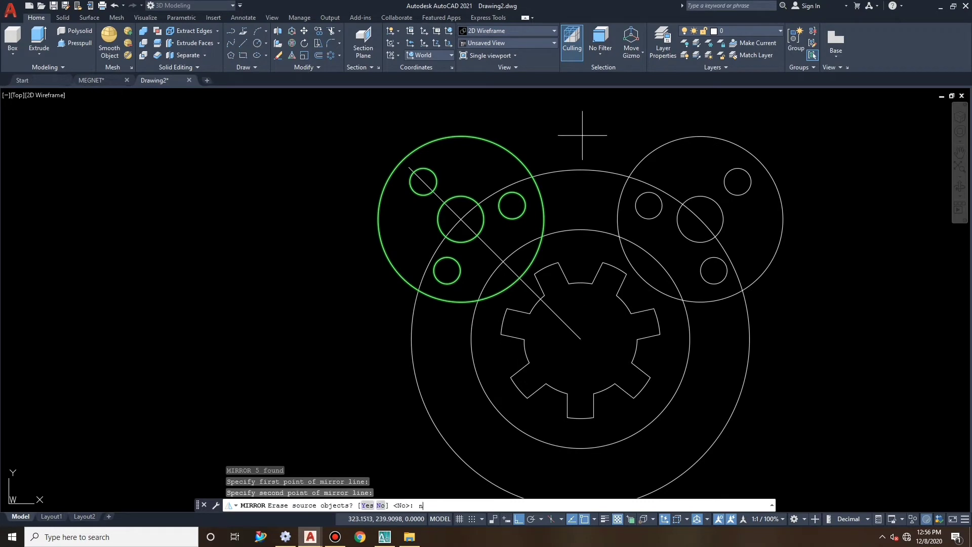
{"action": "key", "text": "Return"}
Erase the angled construction line running from the bore centre through the left lobe.
{"action": "key", "text": "Escape"}
{"action": "type", "text": "e"}
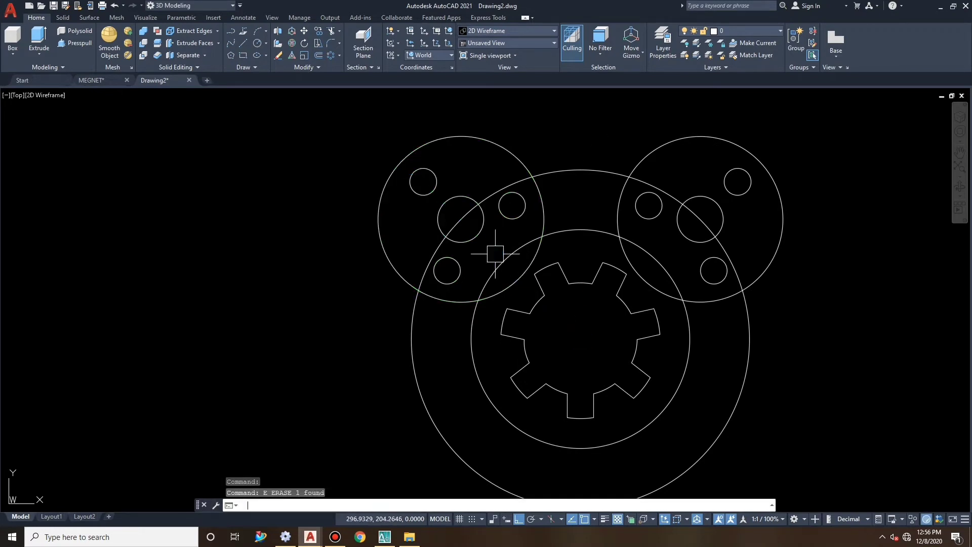
{"action": "key", "text": "Return"}
Trim the overlapping arcs where the left lobe circle and the large outer circle cross.
{"action": "type", "text": "tr"}
{"action": "key", "text": "Return"}
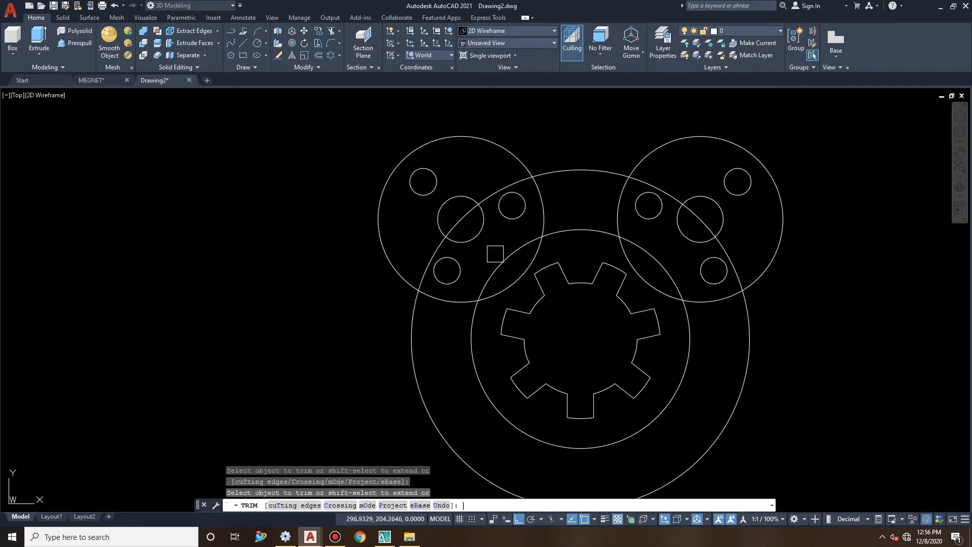
{"action": "left_click", "coordinate": [323, 32]}
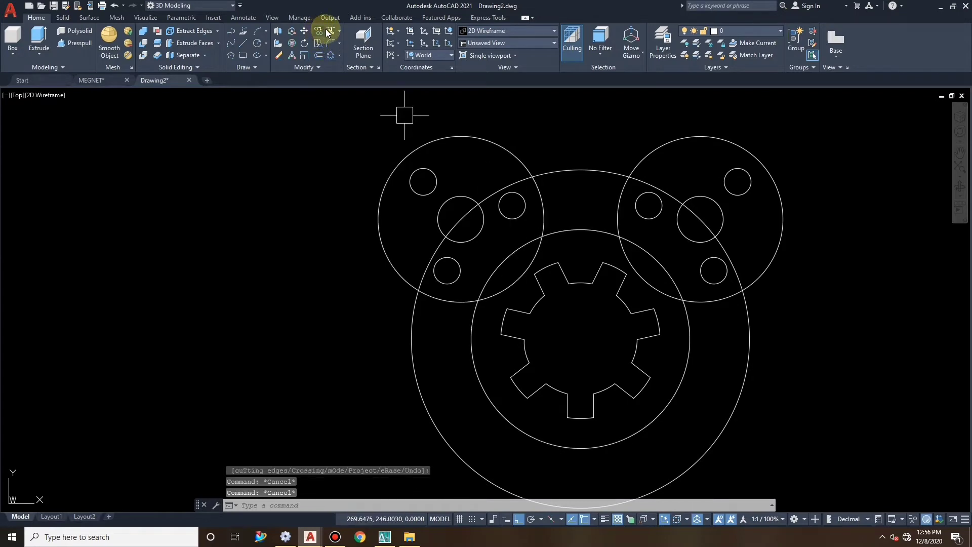
{"action": "left_click", "coordinate": [542, 207]}
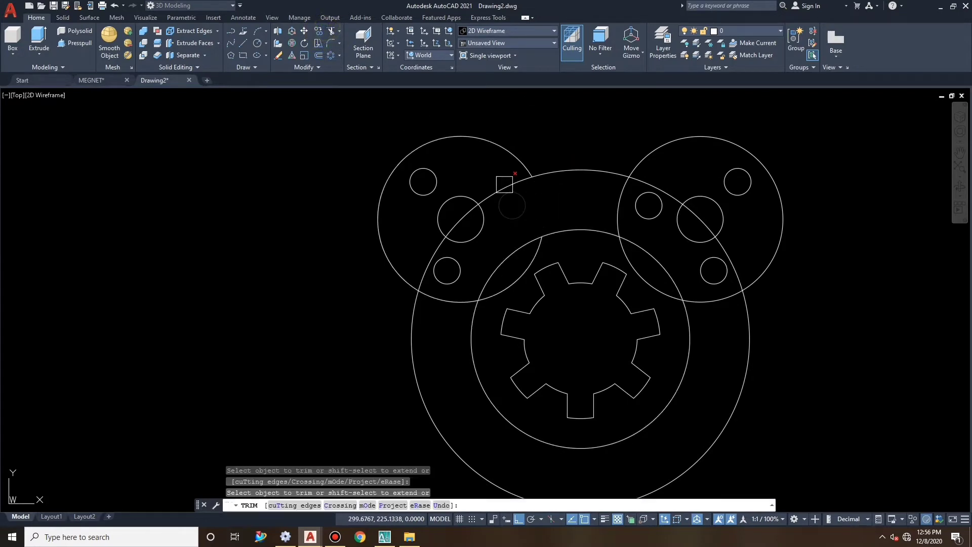
{"action": "left_click", "coordinate": [505, 189]}
{"action": "left_click", "coordinate": [429, 261]}
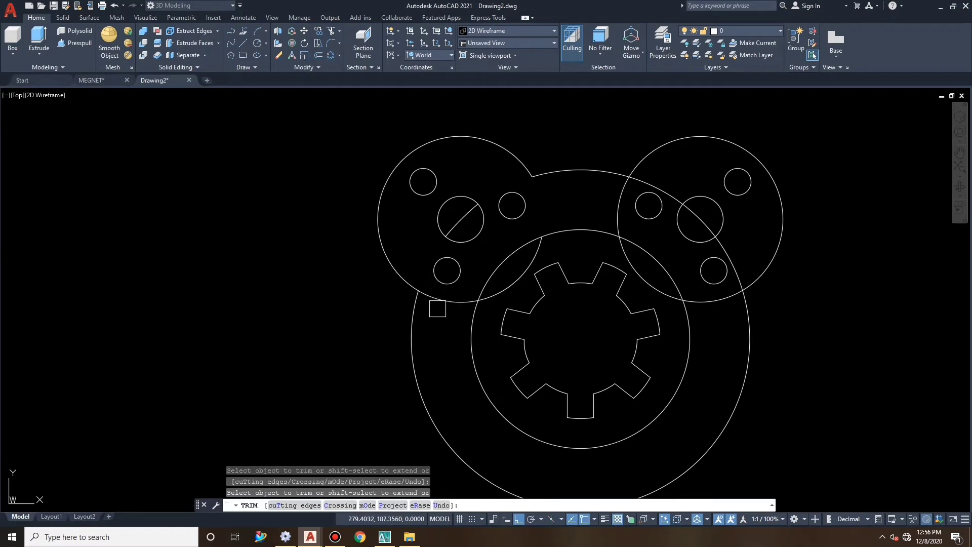
{"action": "left_click", "coordinate": [438, 299]}
Trim the overlapping arcs where the right lobe circle and the large outer circle cross.
{"action": "left_click", "coordinate": [622, 206]}
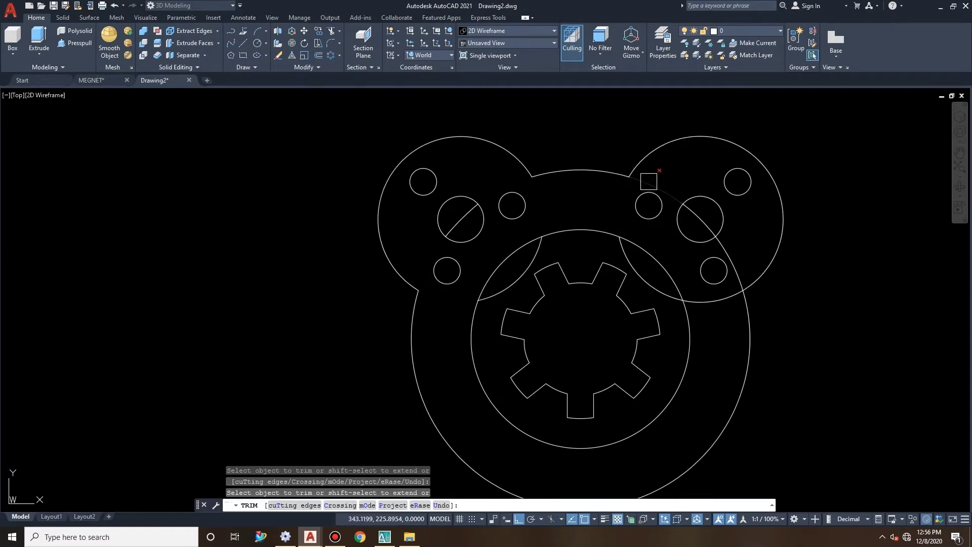
{"action": "left_click", "coordinate": [740, 267]}
{"action": "left_click", "coordinate": [719, 306]}
{"action": "key", "text": "Escape"}
{"action": "key", "text": "Escape"}
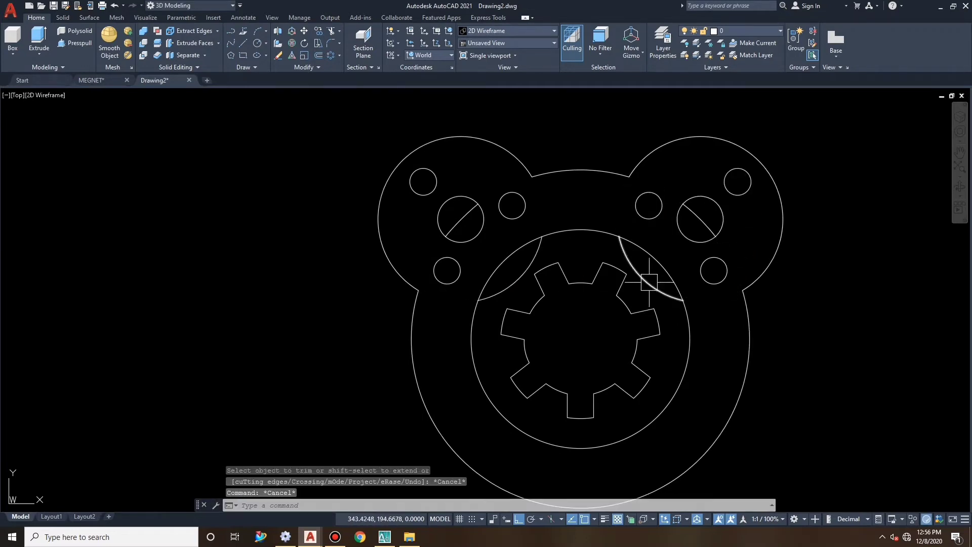
Erase the right side's leftover arcs inside the ring circle and inside the right lobe's centre hole.
{"action": "left_click", "coordinate": [649, 281]}
{"action": "type", "text": "e"}
{"action": "key", "text": "Return"}
{"action": "left_click", "coordinate": [695, 230]}
{"action": "type", "text": "e"}
{"action": "key", "text": "Return"}
Erase the left side's leftover arcs inside the ring circle and inside the left lobe's centre hole.
{"action": "left_click", "coordinate": [535, 261]}
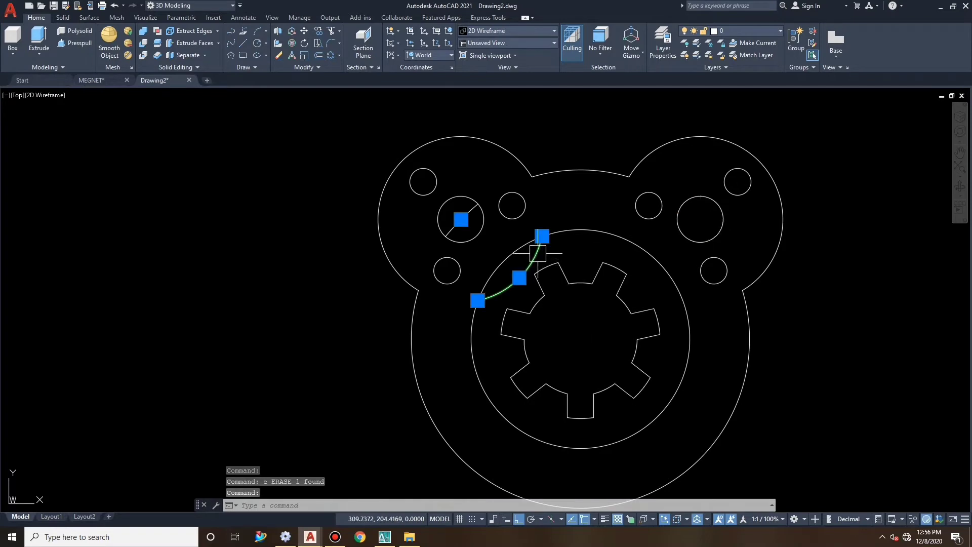
{"action": "type", "text": "E"}
{"action": "key", "text": "Return"}
{"action": "left_click", "coordinate": [449, 222]}
{"action": "type", "text": "e"}
{"action": "key", "text": "Return"}
Draw a circle of radius 20 tangent to the left lobe and the outer arc between the two lobes.
{"action": "scroll", "coordinate": [557, 157], "scroll_direction": "down", "scroll_amount": 4}
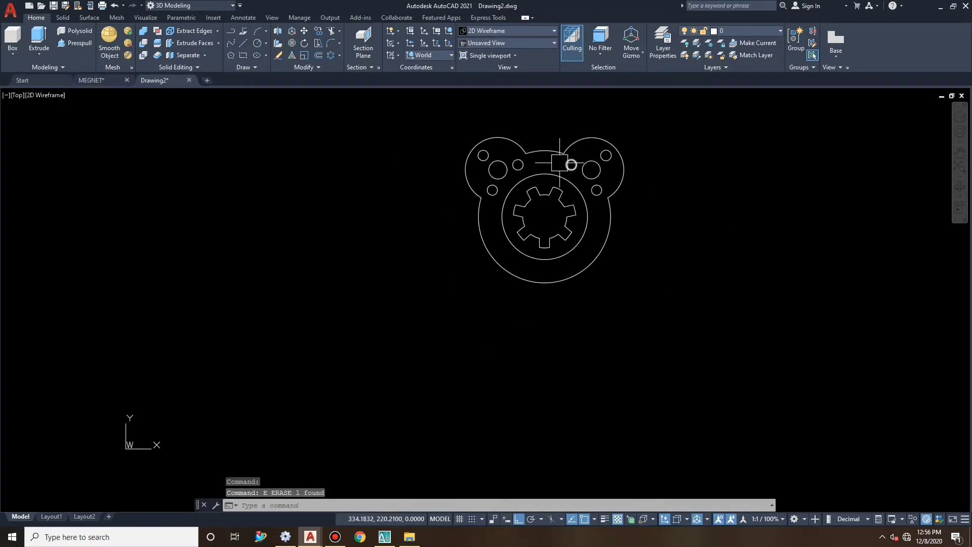
{"action": "scroll", "coordinate": [551, 177], "scroll_direction": "up", "scroll_amount": 2}
{"action": "scroll", "coordinate": [528, 172], "scroll_direction": "up", "scroll_amount": 2}
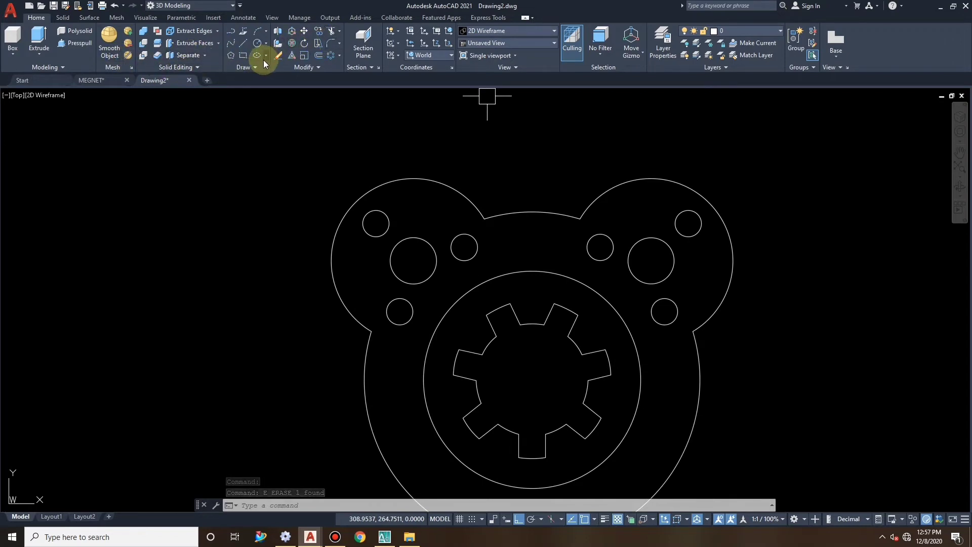
{"action": "left_click", "coordinate": [266, 43]}
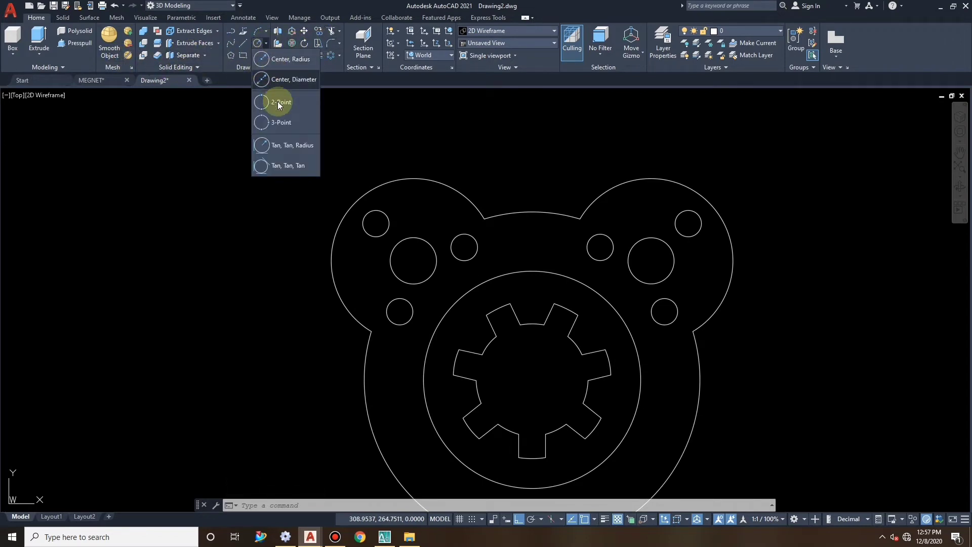
{"action": "left_click", "coordinate": [290, 146]}
{"action": "left_click", "coordinate": [518, 207]}
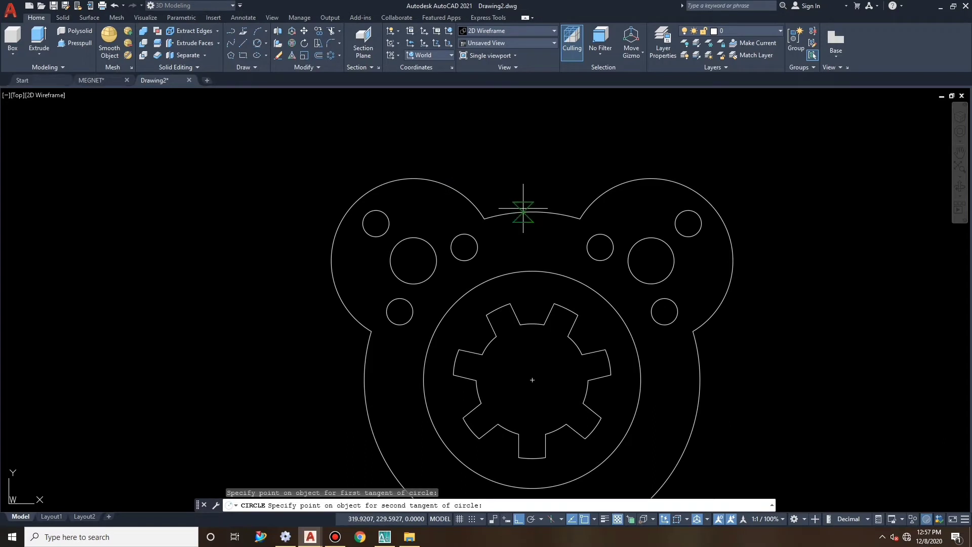
{"action": "left_click", "coordinate": [523, 208]}
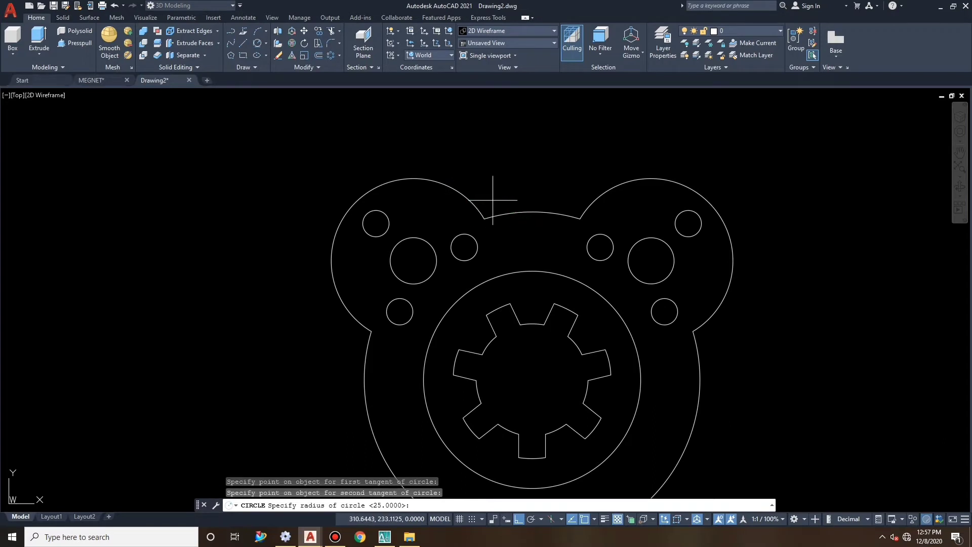
{"action": "left_click", "coordinate": [493, 200]}
{"action": "key", "text": "Return"}
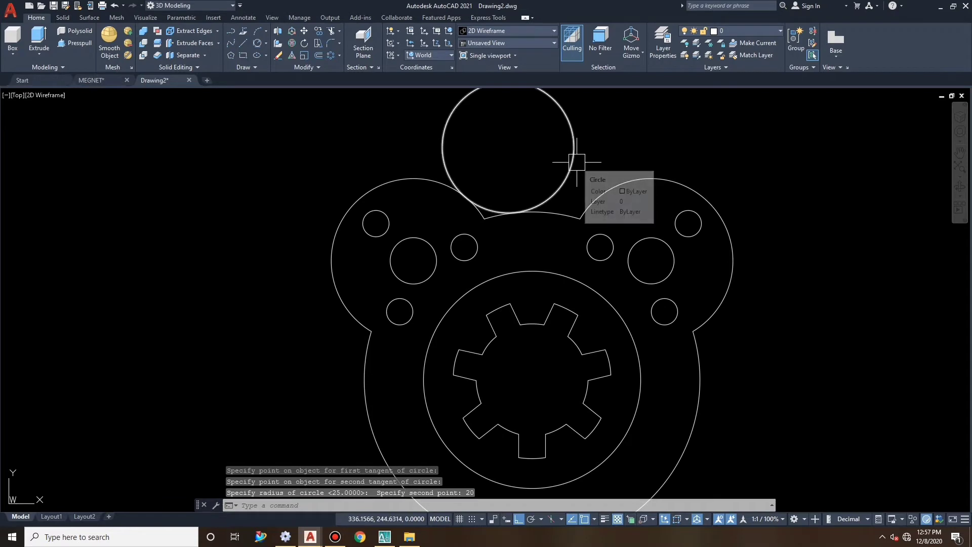
Trim the upper tangent circle down to the short blend arc between the left lobe and the outer arc.
{"action": "type", "text": "tr"}
{"action": "key", "text": "Return"}
{"action": "key", "text": "Escape"}
{"action": "key", "text": "Escape"}
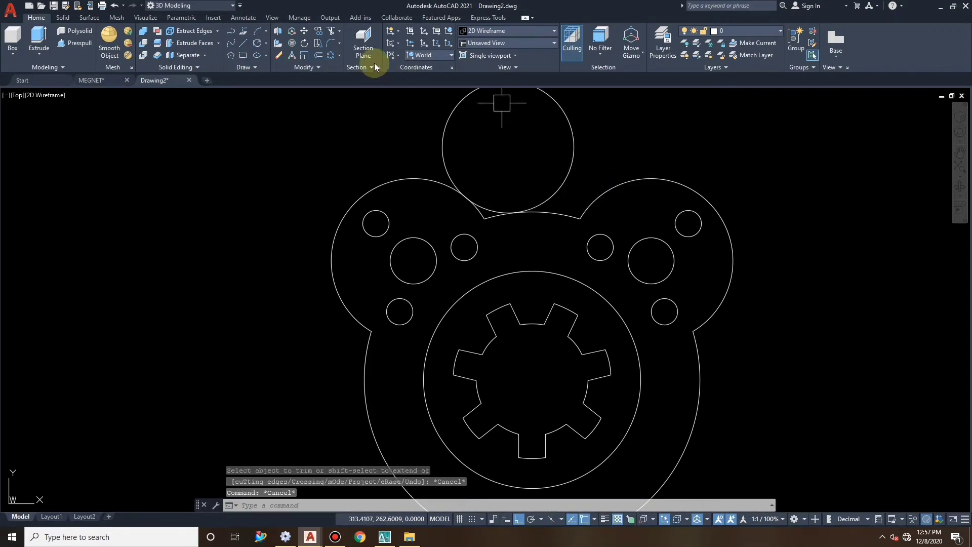
{"action": "left_click", "coordinate": [330, 34]}
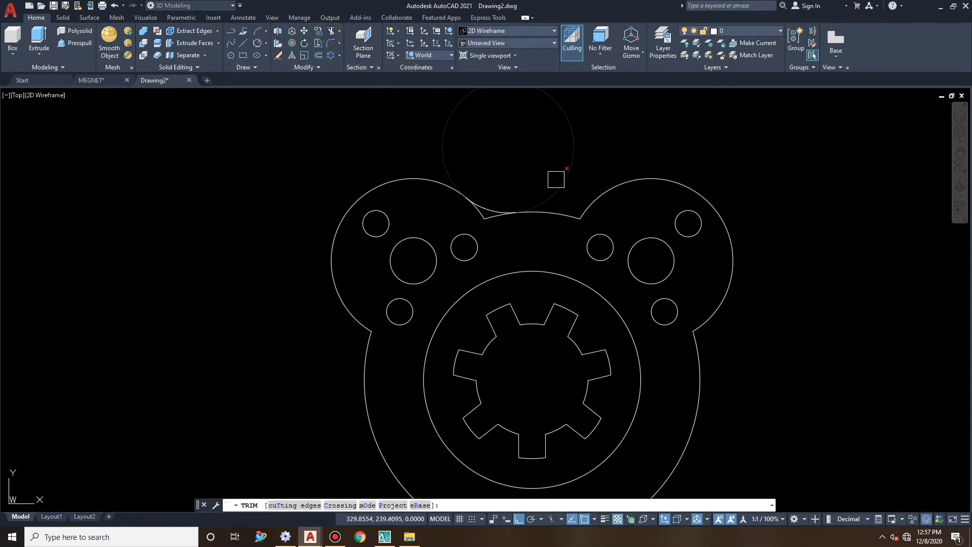
{"action": "left_click", "coordinate": [560, 175]}
Mirror the upper blend arc about the vertical axis through the bore centre, keeping the original.
{"action": "left_click", "coordinate": [492, 202]}
{"action": "type", "text": "m"}
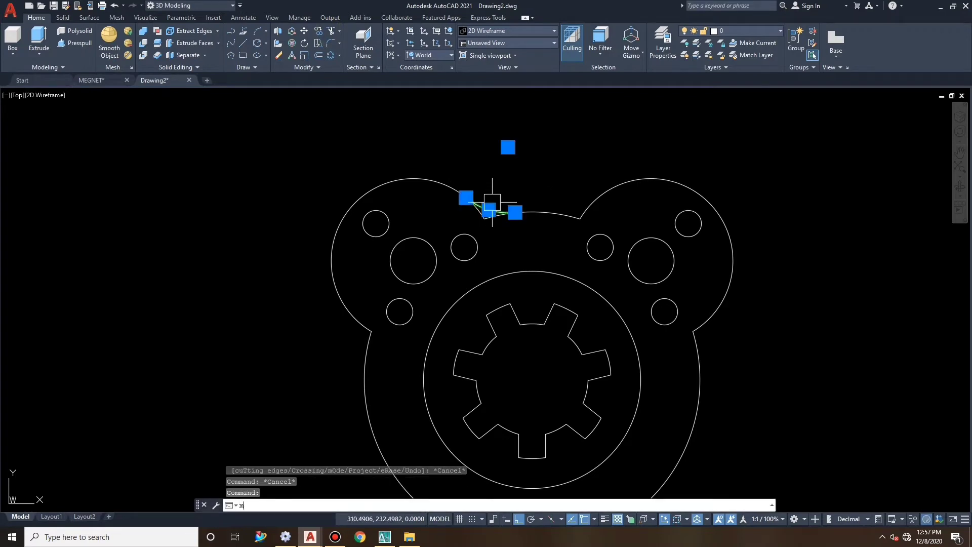
{"action": "type", "text": "i"}
{"action": "key", "text": "Return"}
{"action": "left_click", "coordinate": [532, 380]}
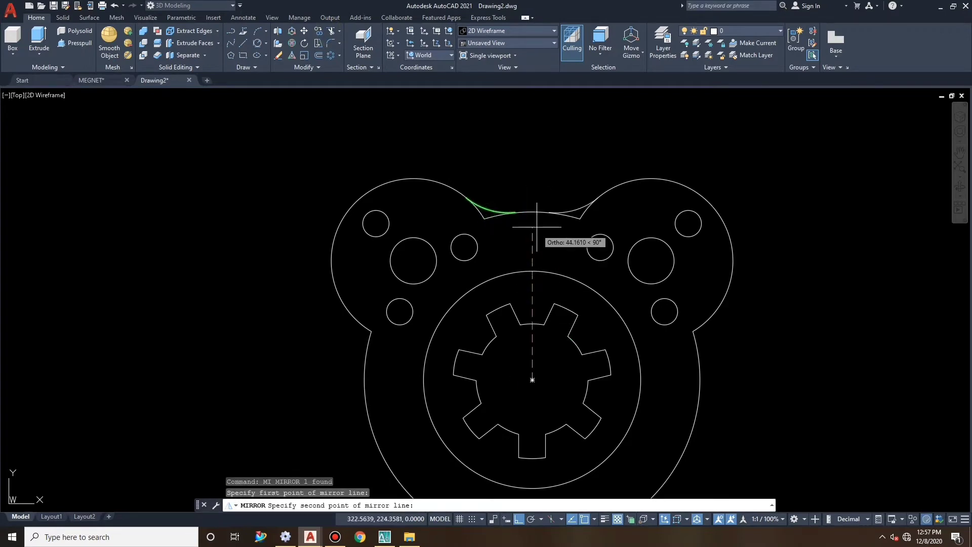
{"action": "left_click", "coordinate": [530, 162]}
{"action": "type", "text": "n"}
{"action": "key", "text": "Return"}
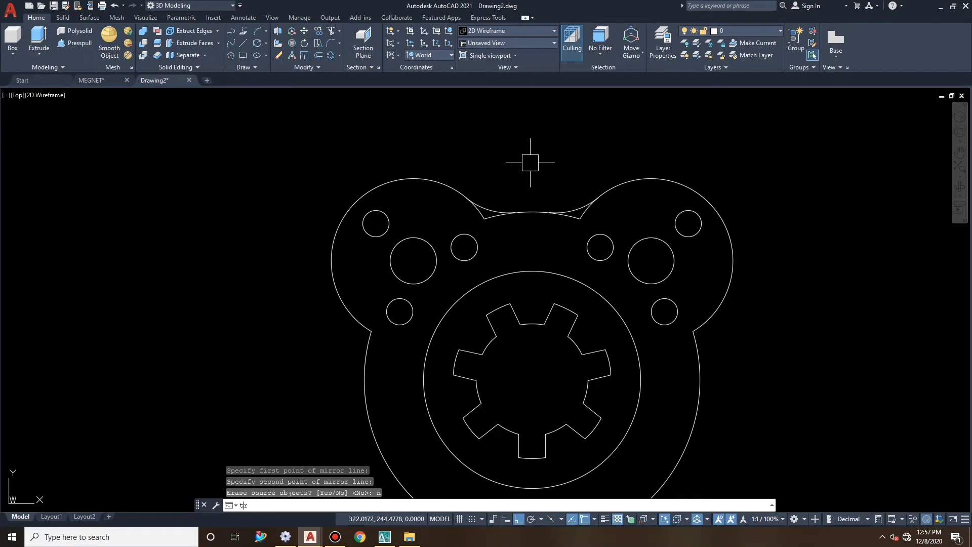
Trim the leftover corner segments beneath the two upper blend arcs.
{"action": "type", "text": "tr"}
{"action": "left_click", "coordinate": [330, 406]}
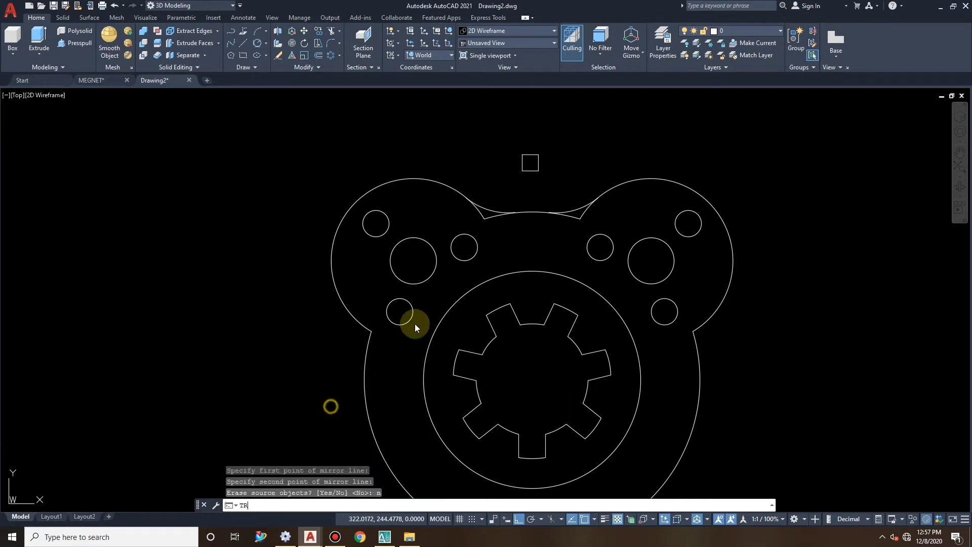
{"action": "left_click", "coordinate": [487, 218]}
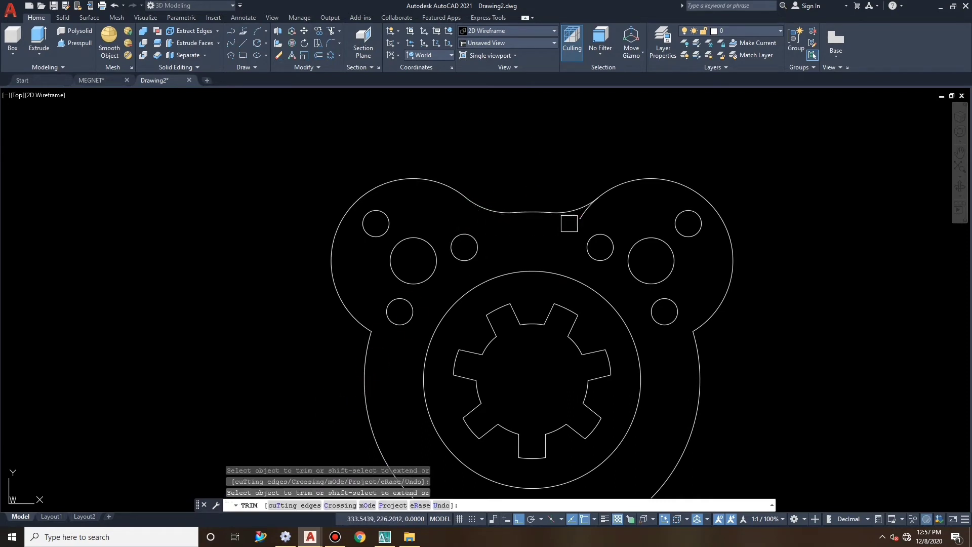
{"action": "key", "text": "Escape"}
{"action": "key", "text": "Escape"}
Draw a circle of radius 20 tangent to the left lobe's lower side and the left side of the outer circle.
{"action": "scroll", "coordinate": [584, 223], "scroll_direction": "down", "scroll_amount": 5}
{"action": "scroll", "coordinate": [555, 167], "scroll_direction": "up", "scroll_amount": 3}
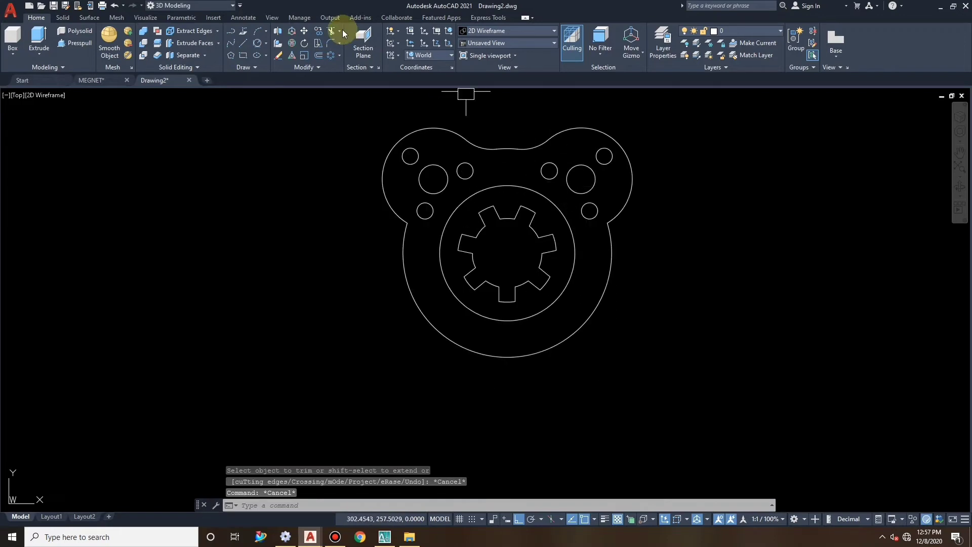
{"action": "left_click", "coordinate": [261, 44]}
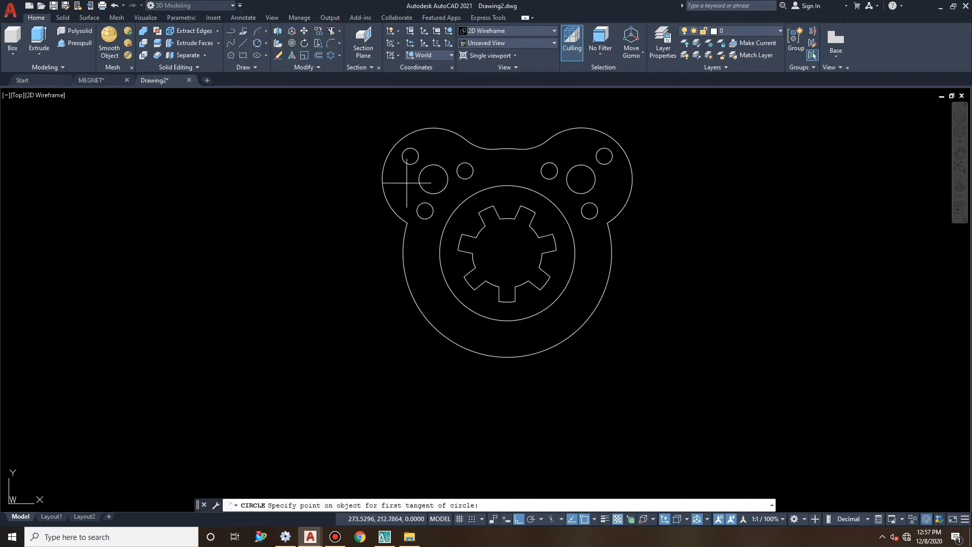
{"action": "left_click", "coordinate": [394, 208]}
{"action": "left_click", "coordinate": [402, 244]}
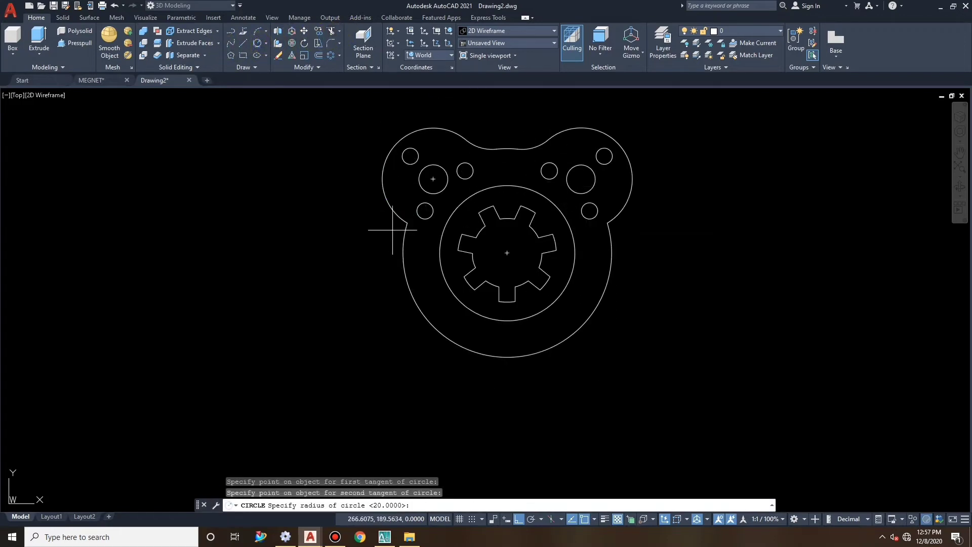
{"action": "left_click", "coordinate": [393, 229]}
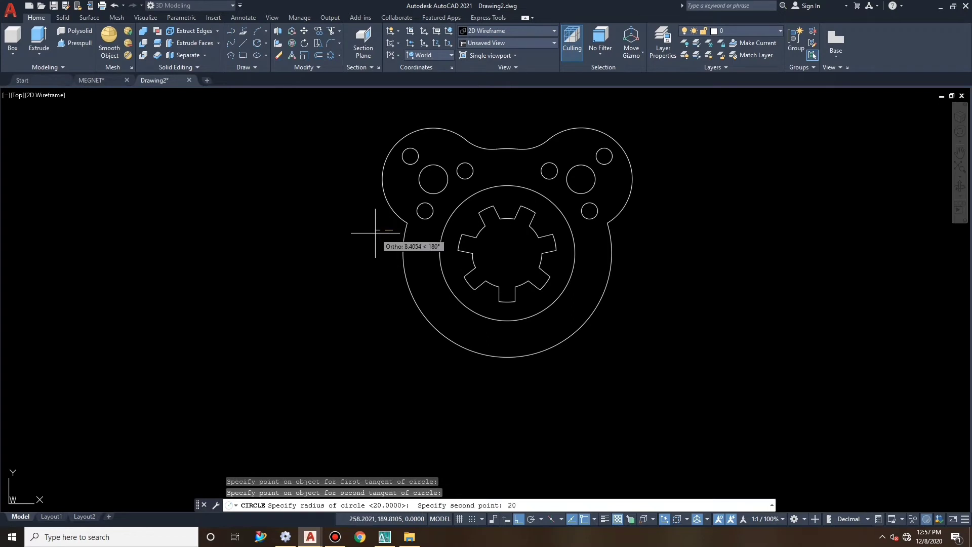
{"action": "type", "text": "20"}
{"action": "key", "text": "Return"}
Mirror the left tangent circle about the vertical axis through the bore centre, keeping the original.
{"action": "left_click", "coordinate": [360, 278]}
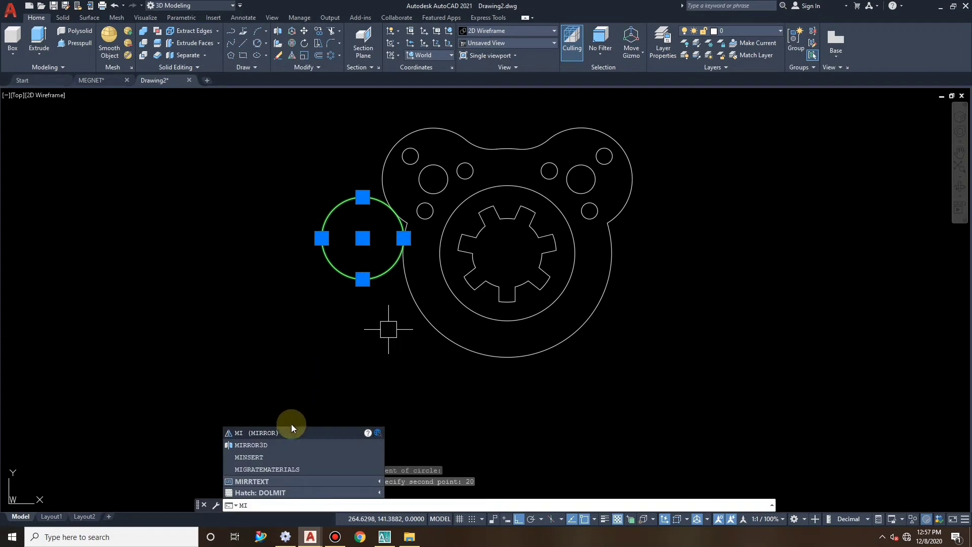
{"action": "type", "text": "mi"}
{"action": "key", "text": "Return"}
{"action": "left_click", "coordinate": [507, 252]}
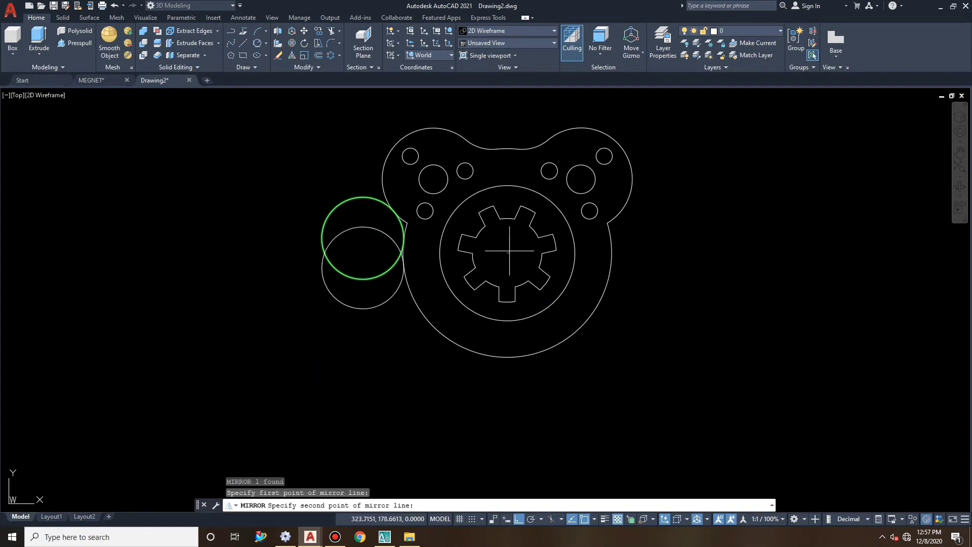
{"action": "left_click", "coordinate": [514, 126]}
{"action": "key", "text": "Return"}
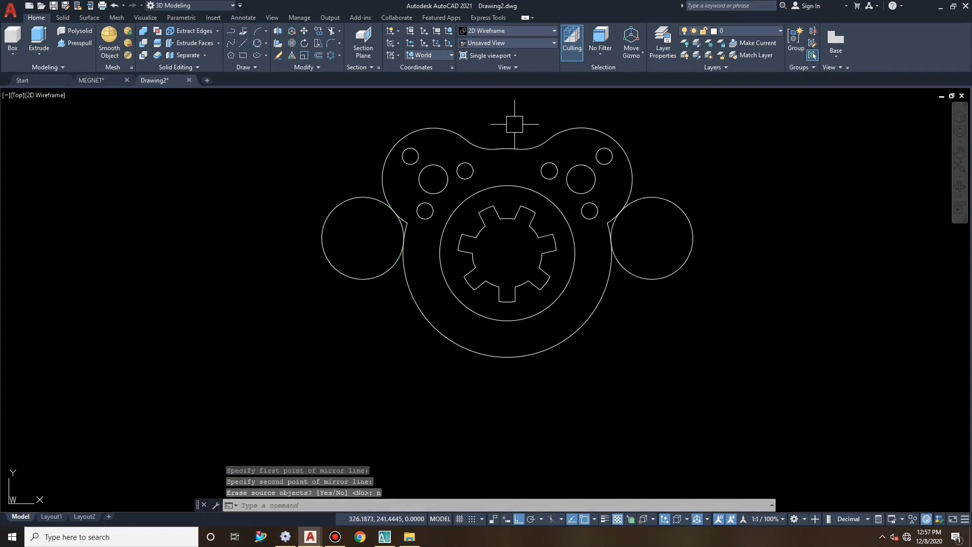
Trim away the outer portions of both lower tangent circles and the leftover corner segments between the lobes and the outer circle.
{"action": "left_click", "coordinate": [319, 32]}
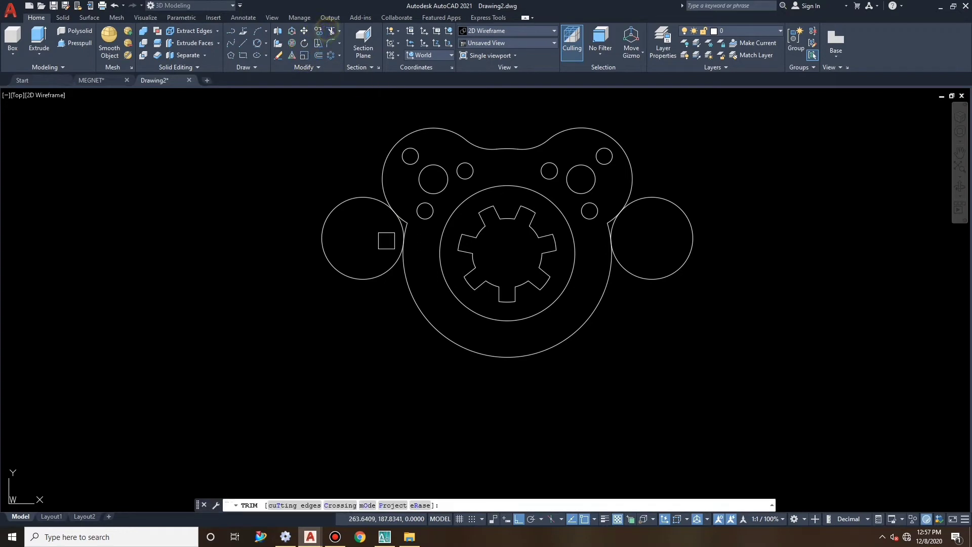
{"action": "left_click", "coordinate": [364, 279]}
{"action": "left_click", "coordinate": [680, 268]}
{"action": "scroll", "coordinate": [601, 212], "scroll_direction": "up", "scroll_amount": 8}
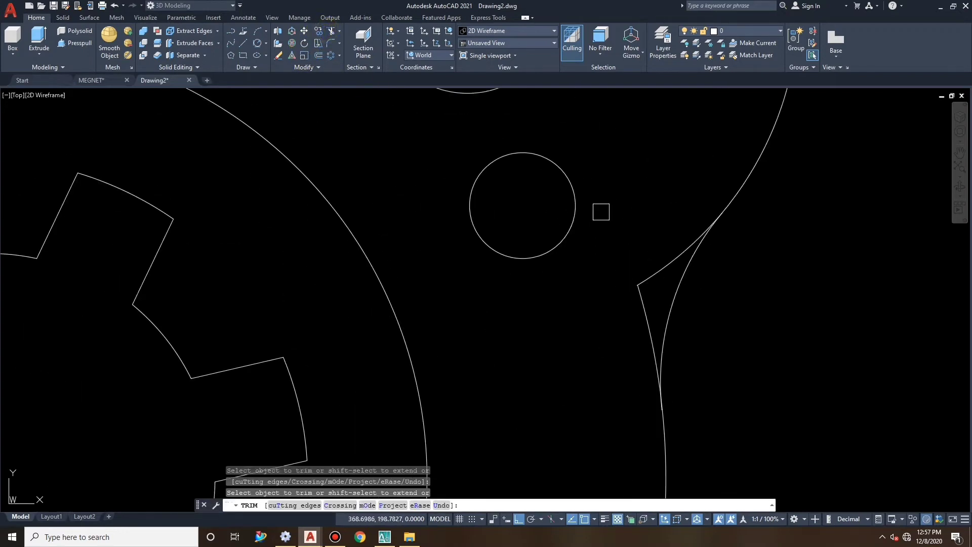
{"action": "left_click", "coordinate": [646, 296]}
{"action": "scroll", "coordinate": [662, 261], "scroll_direction": "down", "scroll_amount": 8}
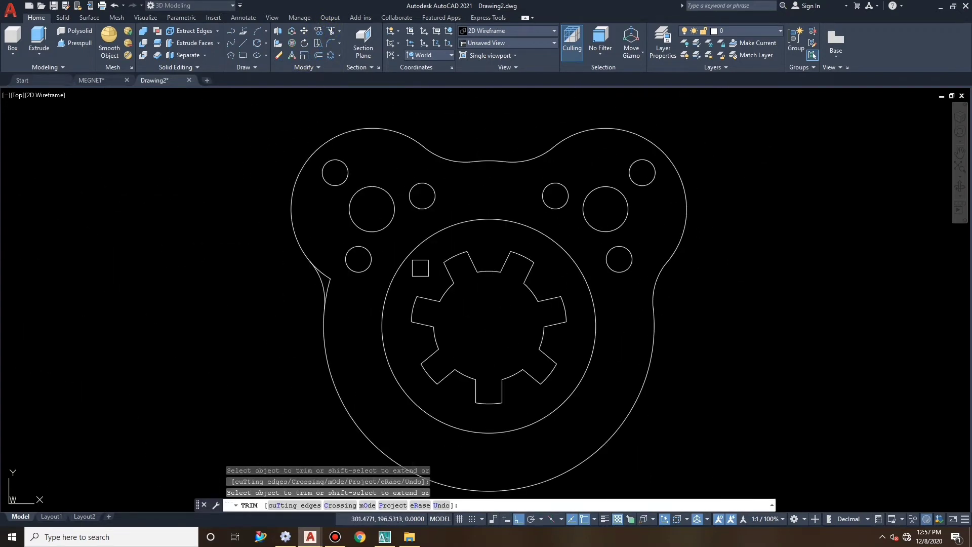
{"action": "scroll", "coordinate": [328, 283], "scroll_direction": "up", "scroll_amount": 6}
{"action": "left_click", "coordinate": [330, 266]}
{"action": "scroll", "coordinate": [398, 266], "scroll_direction": "down", "scroll_amount": 6}
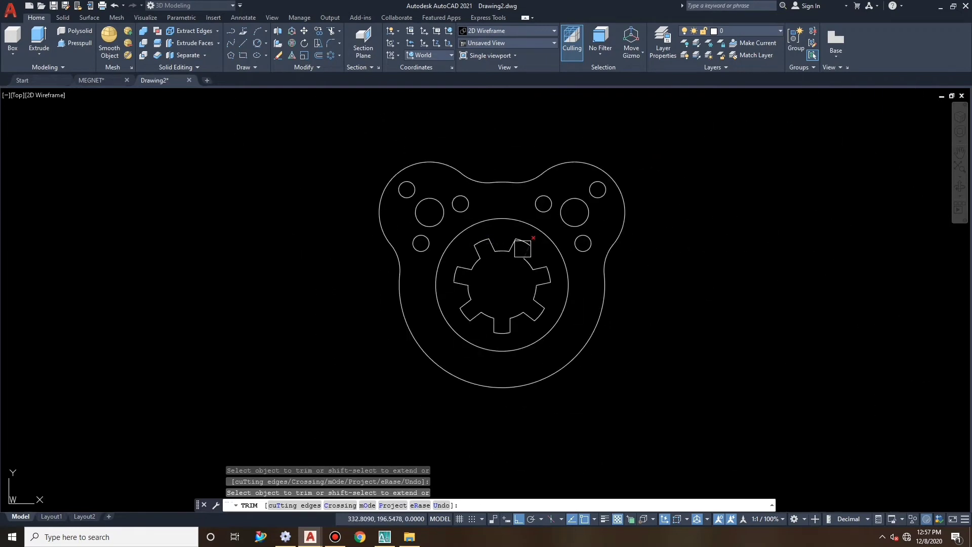
{"action": "key", "text": "Escape"}
{"action": "key", "text": "Escape"}
{"action": "left_click", "coordinate": [530, 234]}
{"action": "key", "text": "Escape"}
{"action": "key", "text": "Escape"}
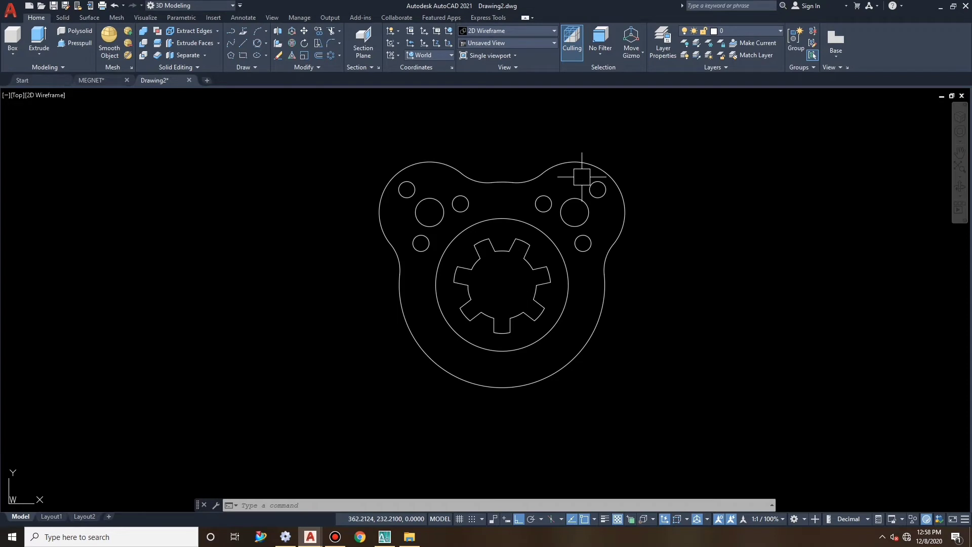
{"action": "scroll", "coordinate": [546, 151], "scroll_direction": "down", "scroll_amount": 4}
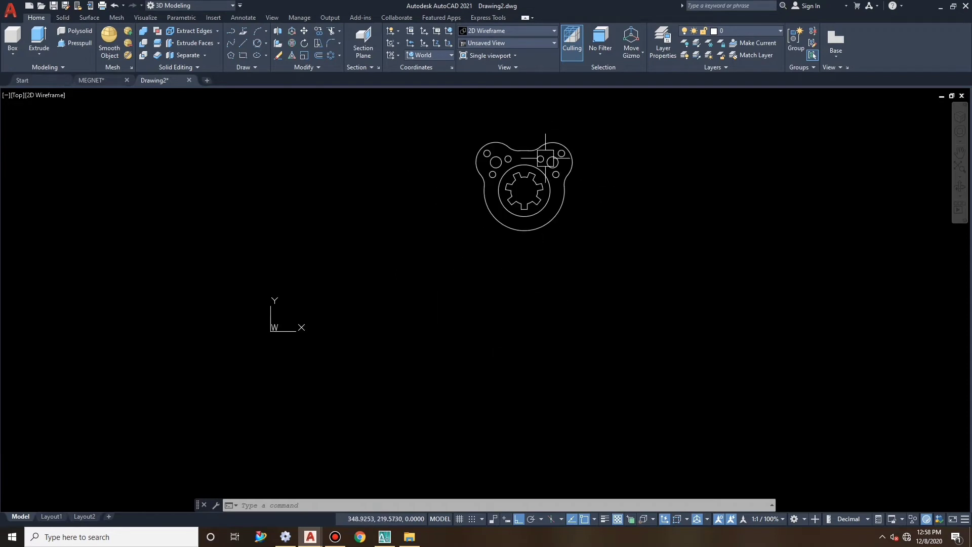
{"action": "scroll", "coordinate": [549, 154], "scroll_direction": "up", "scroll_amount": 2}
{"action": "key", "text": "Escape"}
{"action": "key", "text": "Escape"}
{"action": "key", "text": "Escape"}
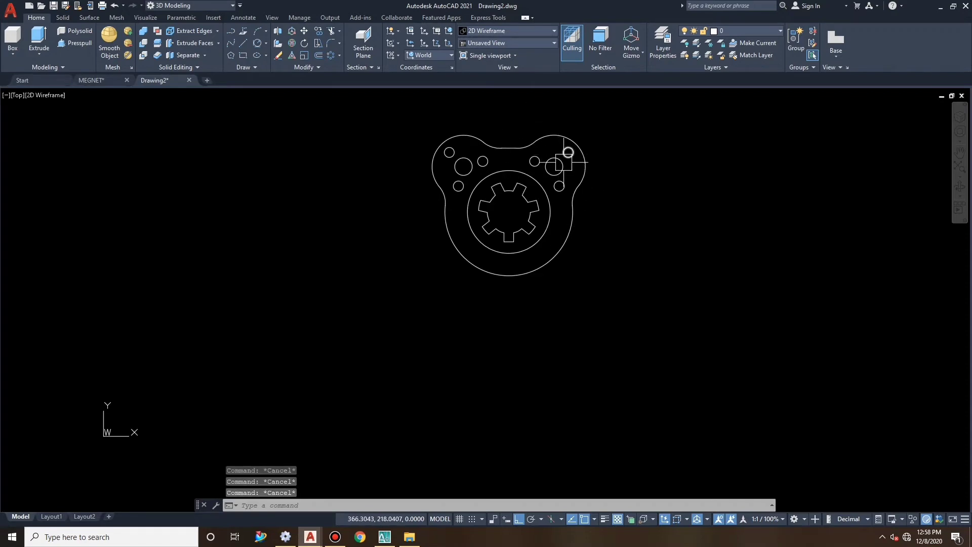
{"action": "left_click", "coordinate": [585, 158]}
{"action": "key", "text": "Escape"}
{"action": "left_click", "coordinate": [522, 166]}
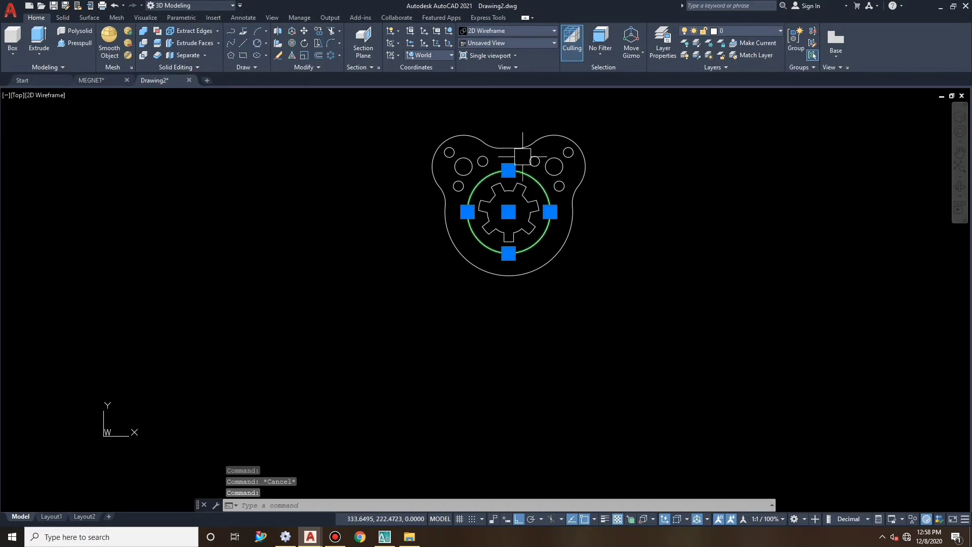
{"action": "key", "text": "Escape"}
{"action": "key", "text": "Escape"}
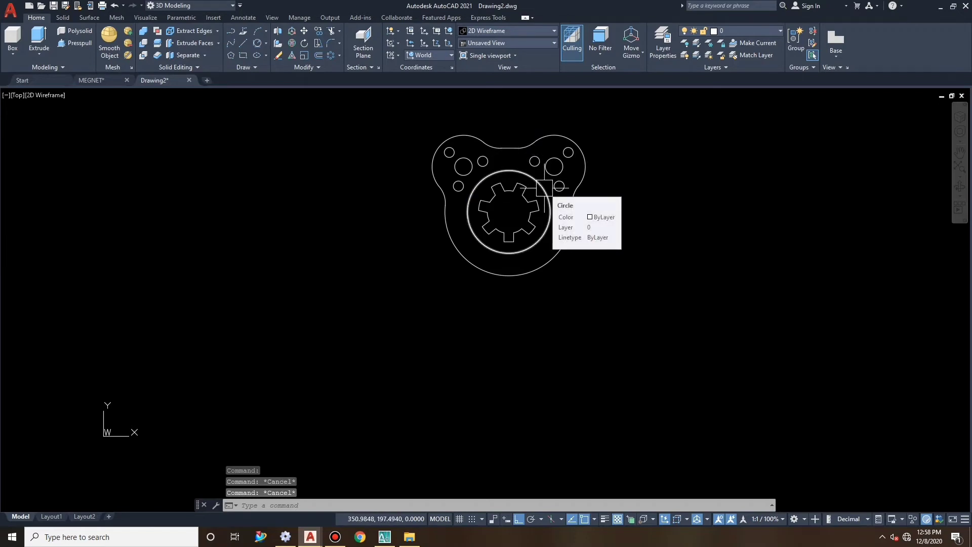
Draw a horizontal centreline through the bore centre, extending past both sides of the part's outline.
{"action": "key", "text": "Escape"}
{"action": "type", "text": "l"}
{"action": "key", "text": "Return"}
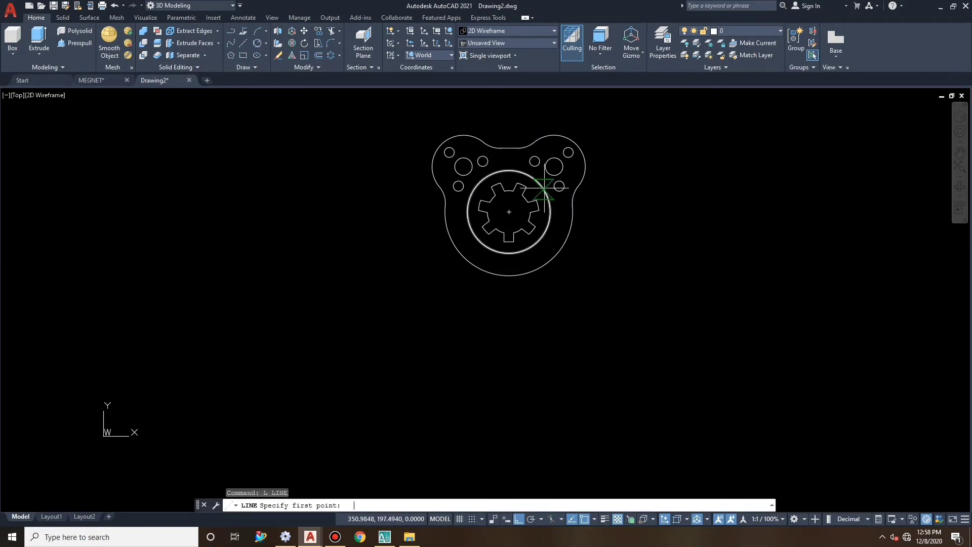
{"action": "left_click", "coordinate": [509, 212]}
{"action": "left_click", "coordinate": [621, 212]}
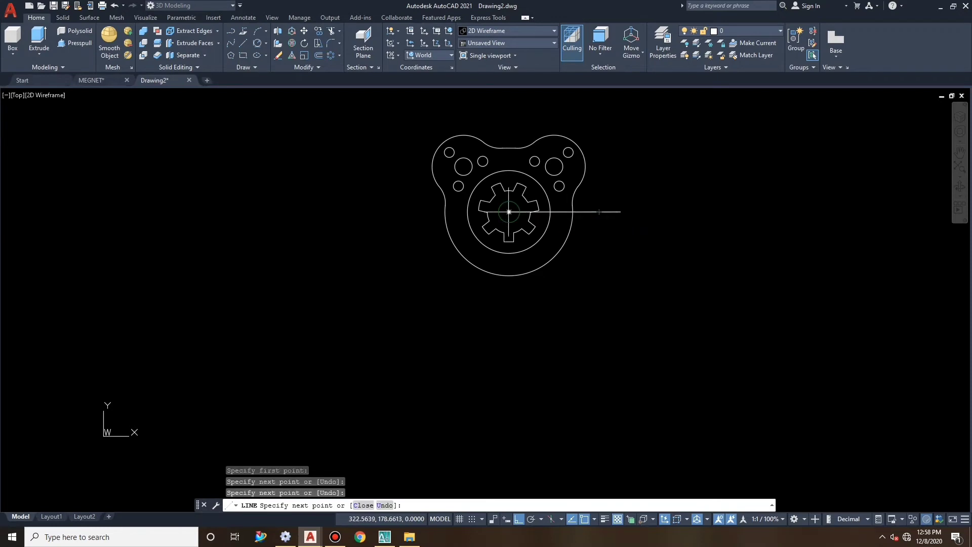
{"action": "left_click", "coordinate": [398, 212]}
{"action": "key", "text": "Escape"}
{"action": "key", "text": "Escape"}
Draw a vertical centreline from the bore centre to above the lobes and stretch its lower end to well below the part.
{"action": "right_click", "coordinate": [520, 191]}
{"action": "left_click", "coordinate": [520, 191]}
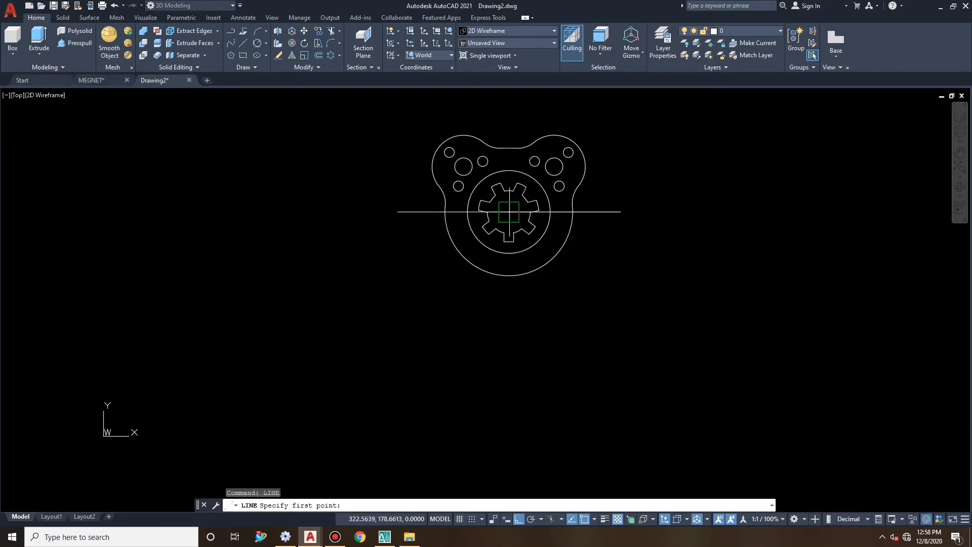
{"action": "left_click", "coordinate": [509, 212]}
{"action": "left_click", "coordinate": [509, 104]}
{"action": "key", "text": "Escape"}
{"action": "left_click", "coordinate": [509, 130]}
{"action": "left_click", "coordinate": [511, 212]}
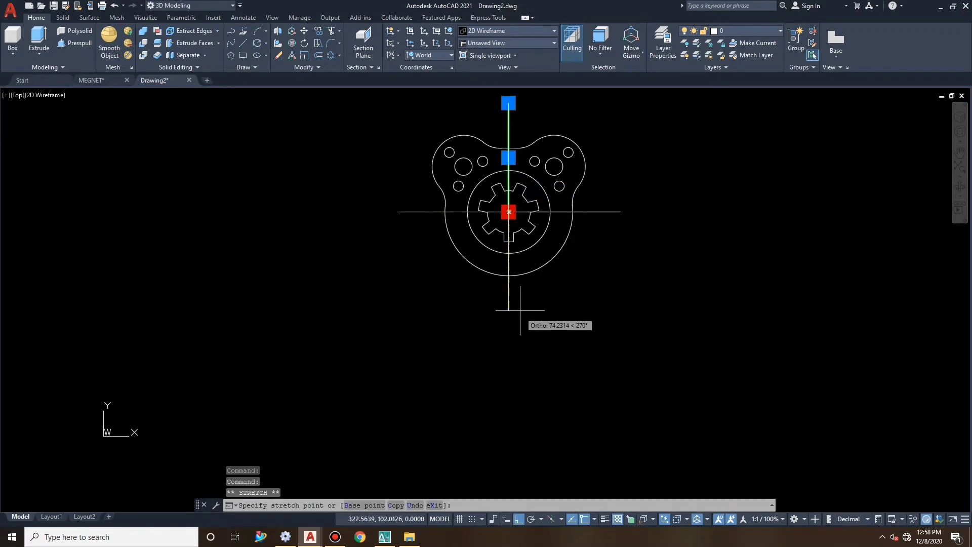
{"action": "left_click", "coordinate": [509, 308]}
{"action": "key", "text": "Escape"}
{"action": "key", "text": "Escape"}
{"action": "key", "text": "Escape"}
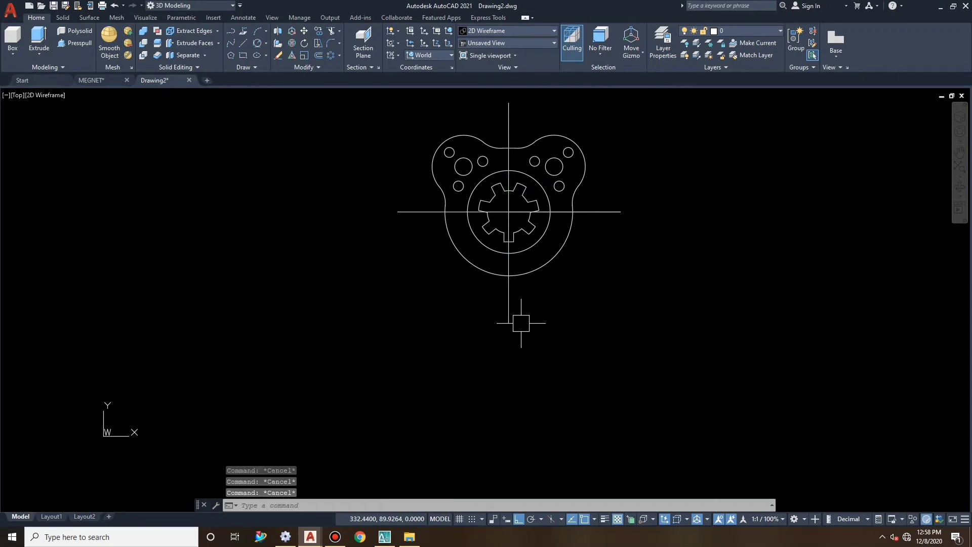
Offset the short segment at the right end of the horizontal centreline downward by 152.
{"action": "type", "text": "o"}
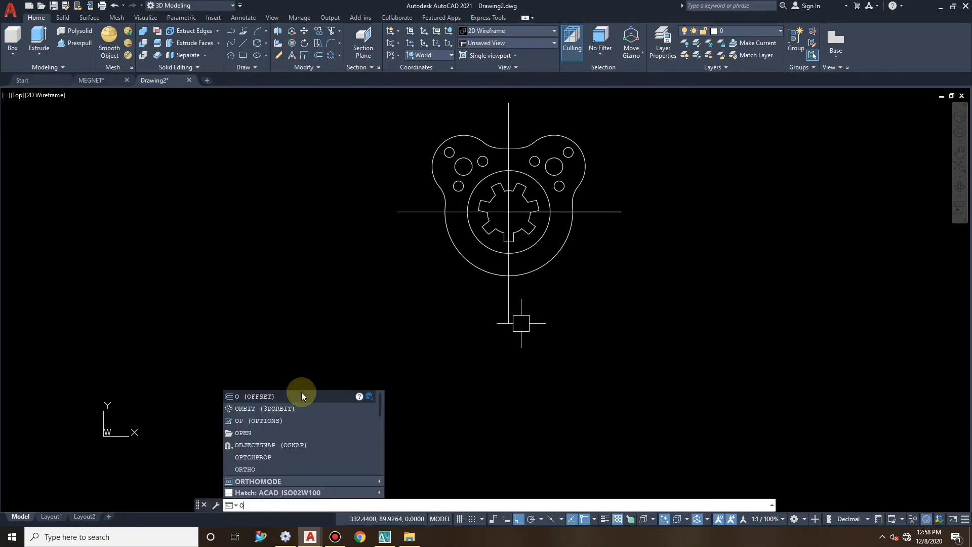
{"action": "key", "text": "Return"}
{"action": "type", "text": "152"}
{"action": "key", "text": "Return"}
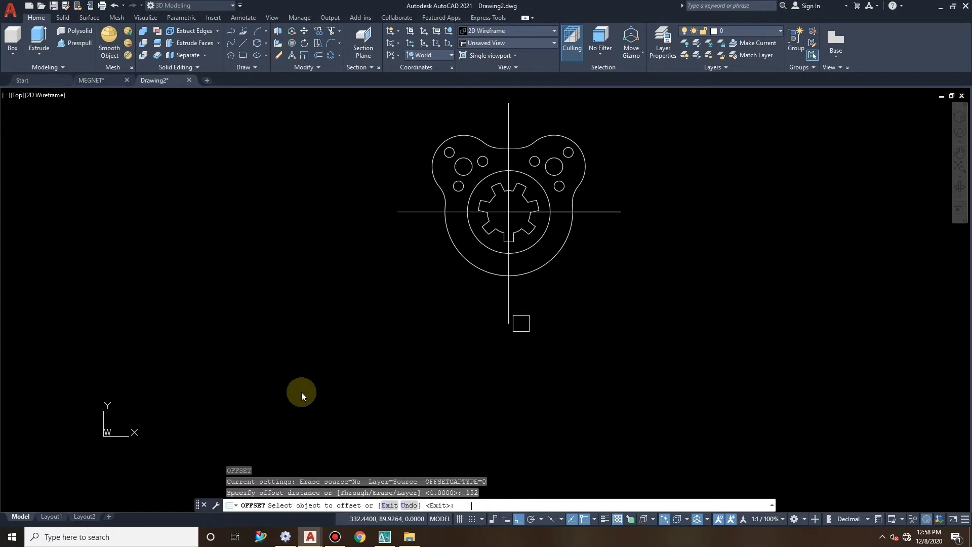
{"action": "left_click", "coordinate": [618, 211]}
{"action": "left_click", "coordinate": [614, 304]}
{"action": "key", "text": "Escape"}
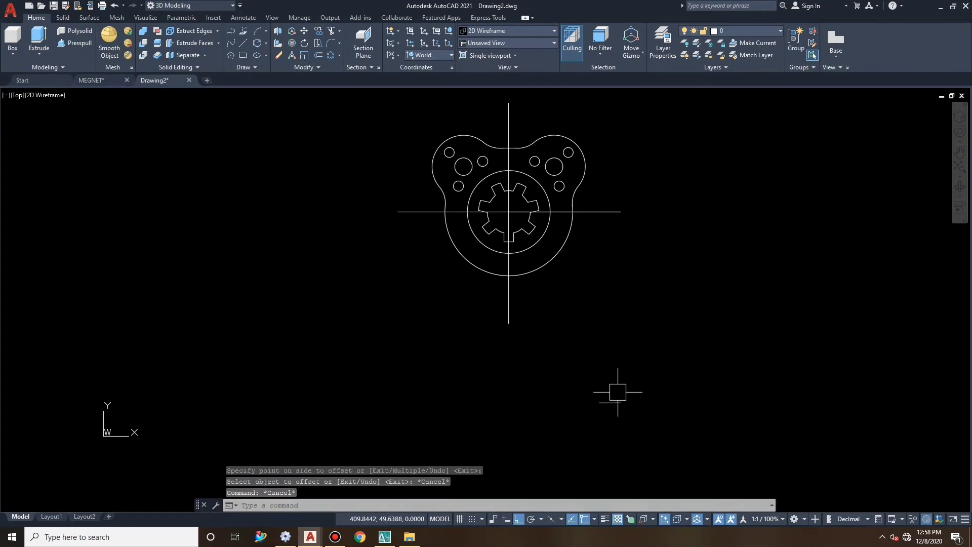
Stretch the left end of the offset base line horizontally until it passes well beyond the left side of the part.
{"action": "left_click", "coordinate": [616, 394]}
{"action": "left_click", "coordinate": [582, 410]}
{"action": "left_click", "coordinate": [599, 402]}
{"action": "left_click", "coordinate": [315, 397]}
{"action": "key", "text": "Escape"}
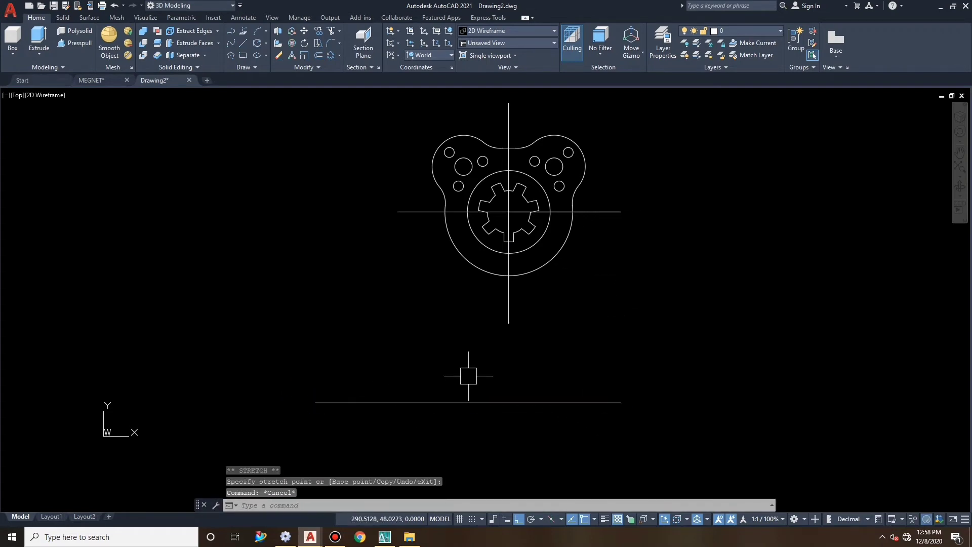
{"action": "key", "text": "Escape"}
{"action": "left_click", "coordinate": [586, 191]}
{"action": "key", "text": "Escape"}
{"action": "left_click", "coordinate": [622, 223]}
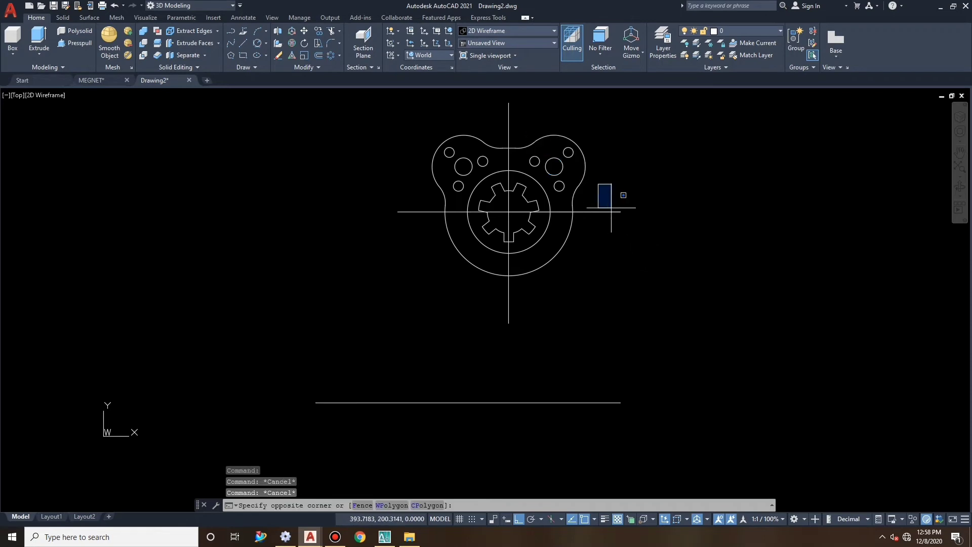
{"action": "key", "text": "Escape"}
{"action": "key", "text": "Escape"}
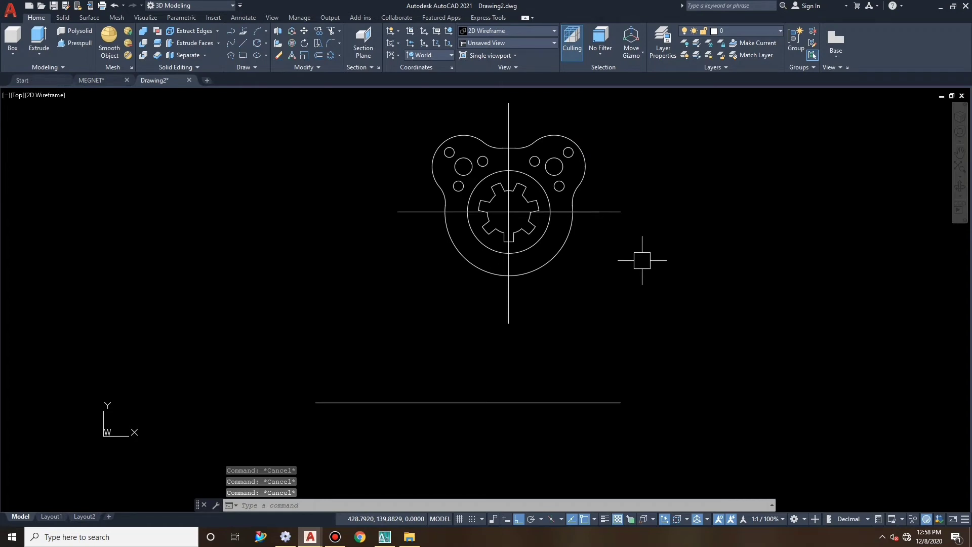
Extend the vertical centreline down to the base line.
{"action": "type", "text": "ex"}
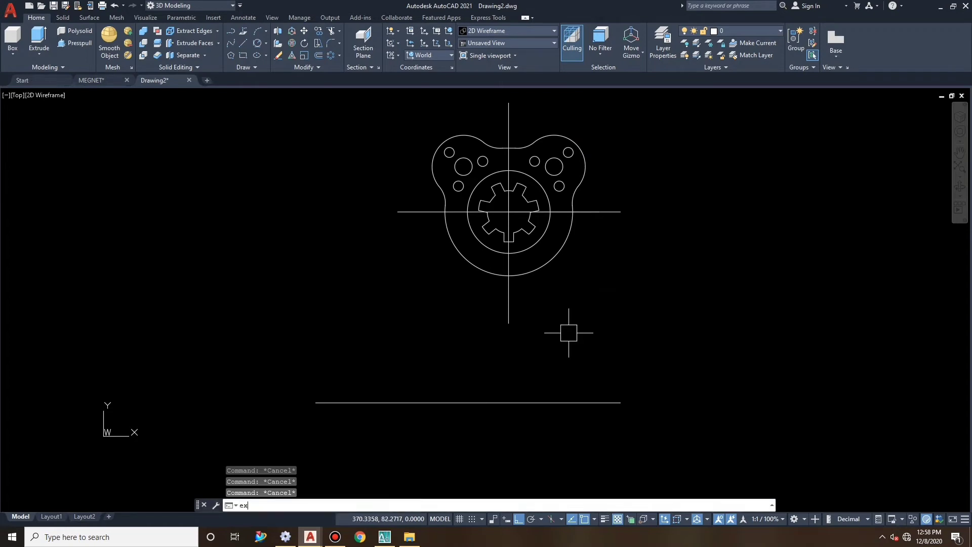
{"action": "key", "text": "Return"}
{"action": "key", "text": "Escape"}
{"action": "key", "text": "Escape"}
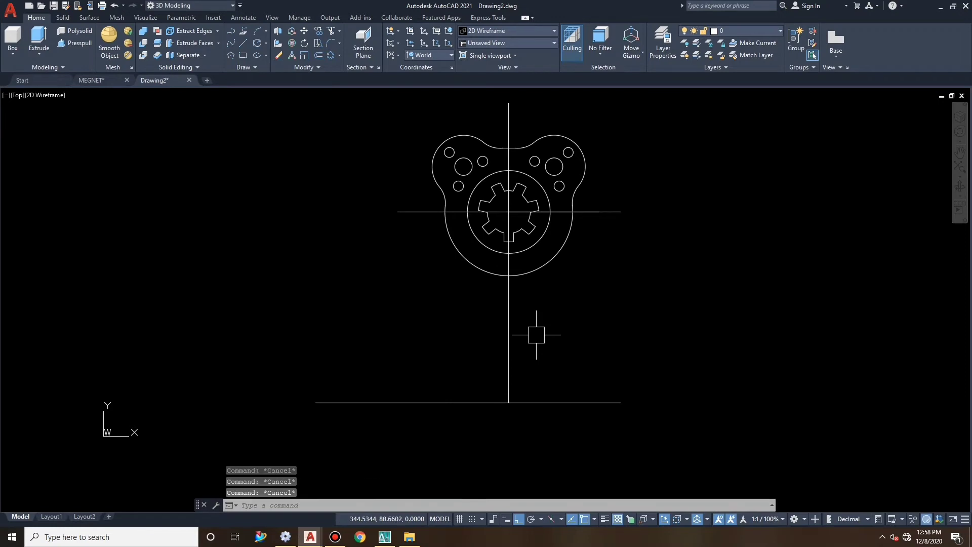
Offset the vertical centreline by 162/2 to both the left and the right.
{"action": "type", "text": "o"}
{"action": "left_click", "coordinate": [284, 399]}
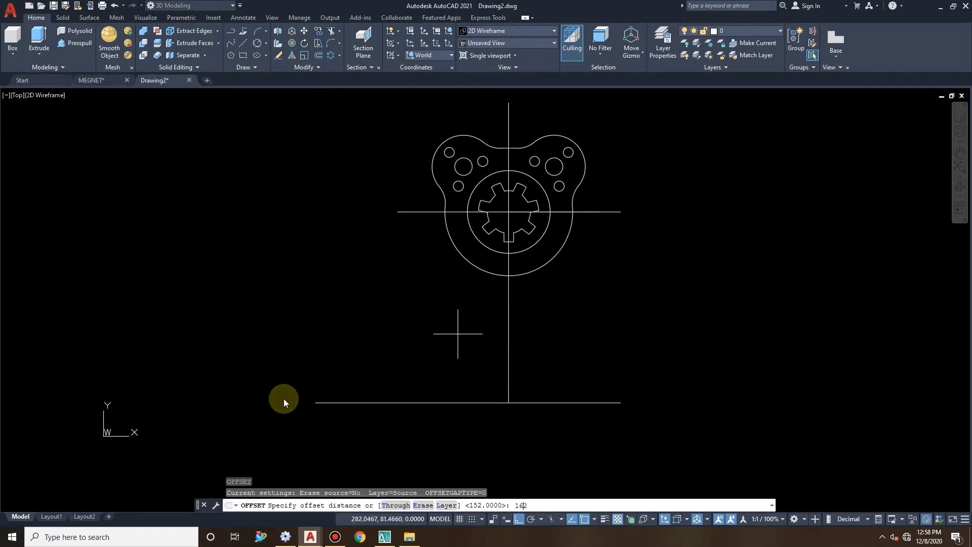
{"action": "type", "text": "162/2"}
{"action": "key", "text": "Return"}
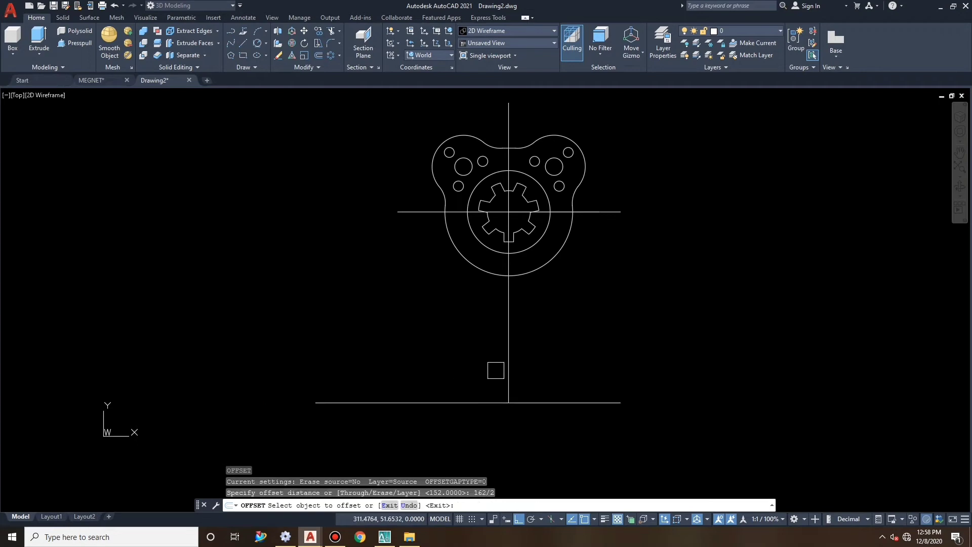
{"action": "left_click", "coordinate": [508, 368]}
{"action": "left_click", "coordinate": [497, 354]}
{"action": "left_click", "coordinate": [508, 355]}
{"action": "key", "text": "Escape"}
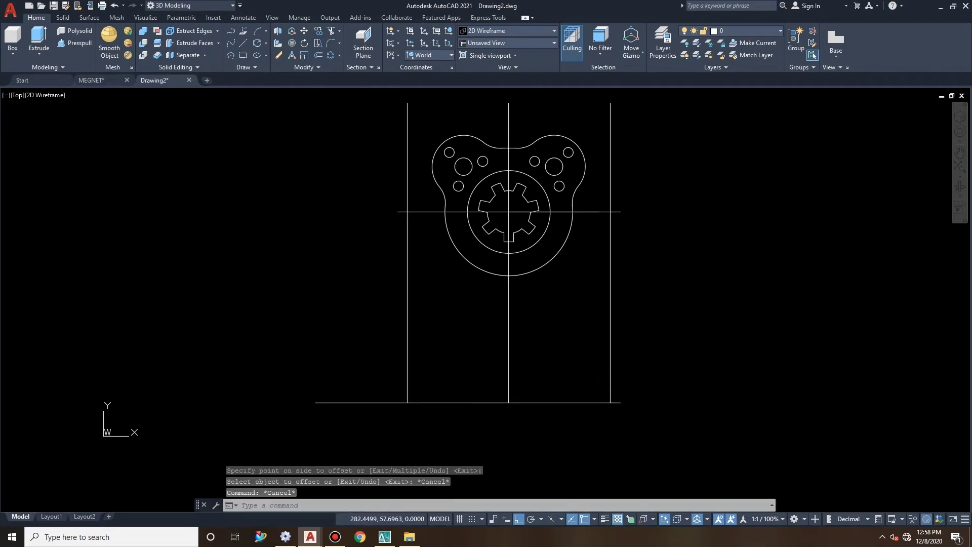
{"action": "key", "text": "Escape"}
{"action": "key", "text": "Escape"}
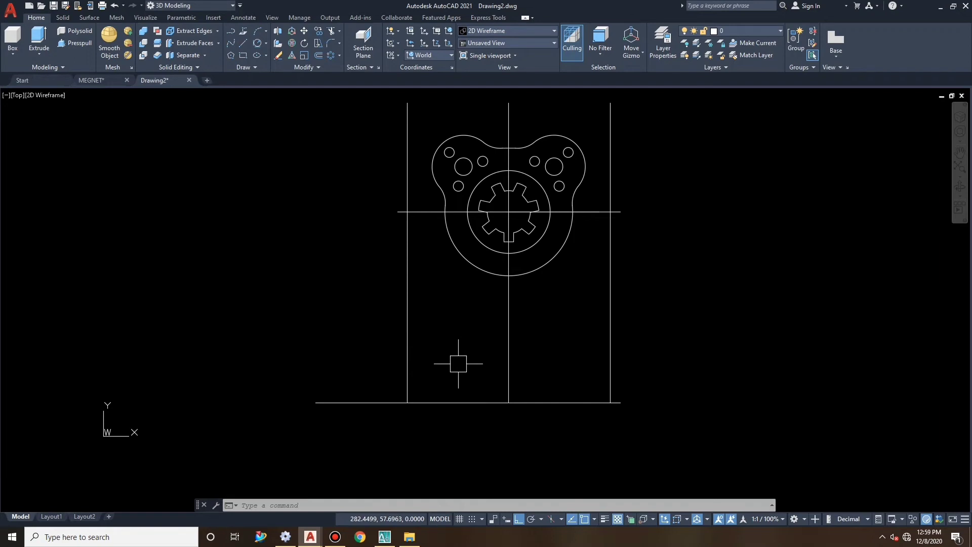
Offset the base line upward by 16.
{"action": "type", "text": "o"}
{"action": "key", "text": "Return"}
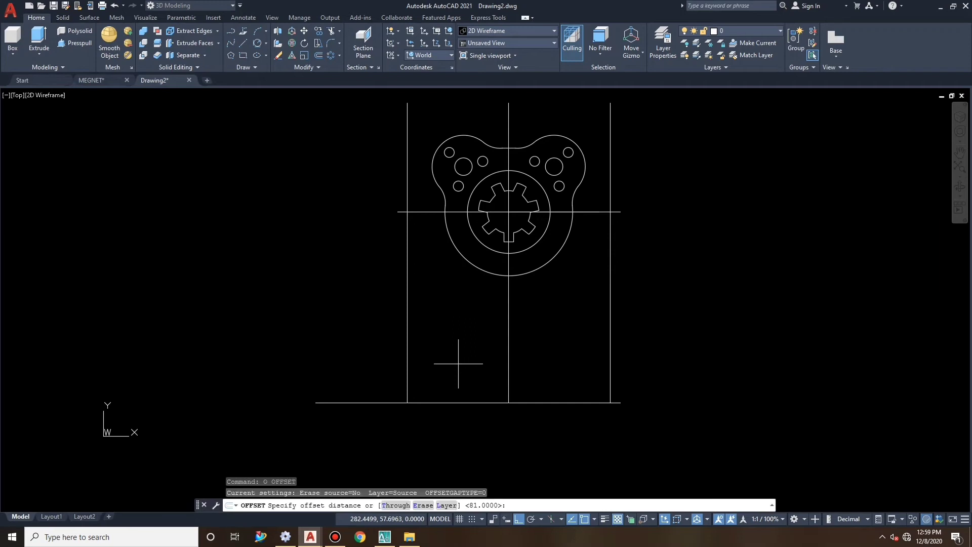
{"action": "type", "text": "16"}
{"action": "key", "text": "Return"}
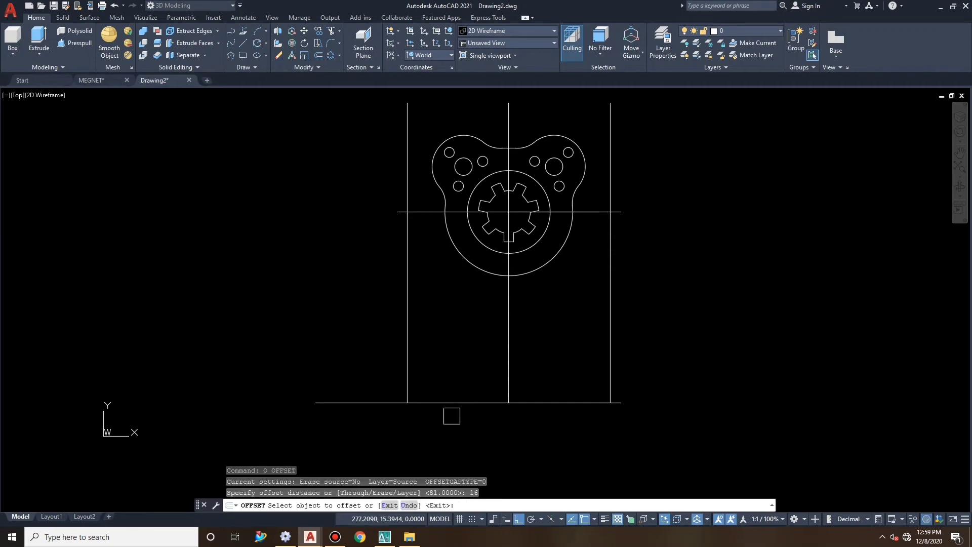
{"action": "left_click", "coordinate": [449, 403]}
{"action": "left_click", "coordinate": [445, 349]}
{"action": "key", "text": "Escape"}
{"action": "key", "text": "Escape"}
{"action": "key", "text": "Escape"}
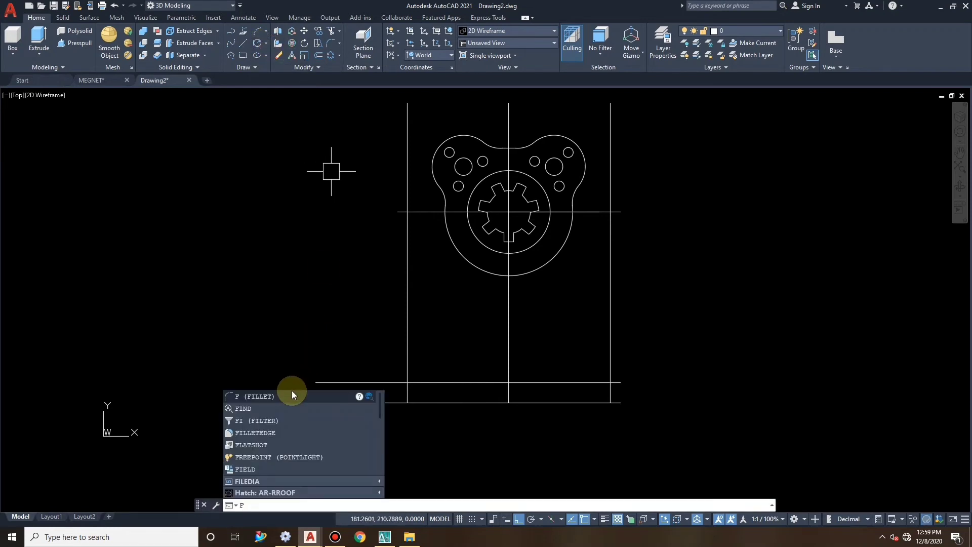
Fillet the upper left corner of the base outline with a radius of 16.
{"action": "key", "text": "Return"}
{"action": "type", "text": "r"}
{"action": "key", "text": "Return"}
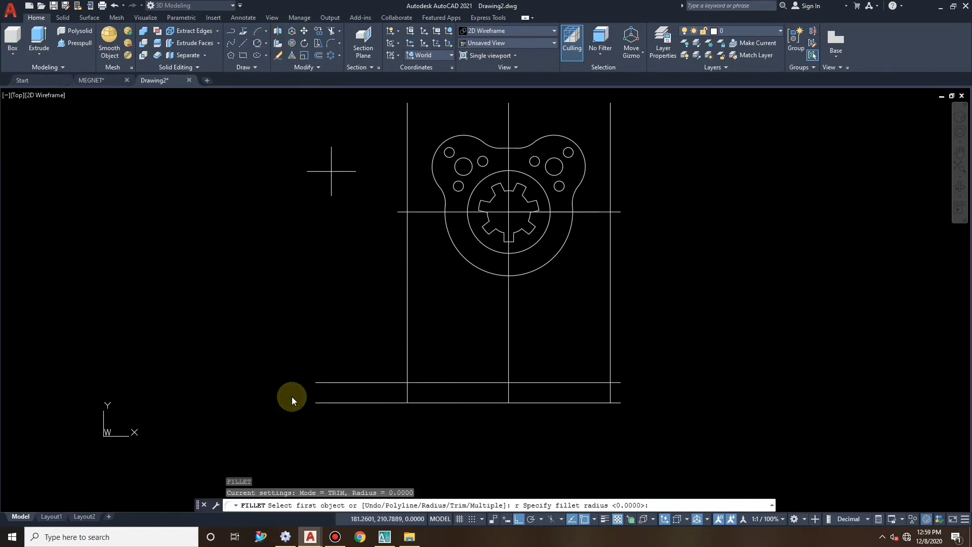
{"action": "type", "text": "16"}
{"action": "key", "text": "Return"}
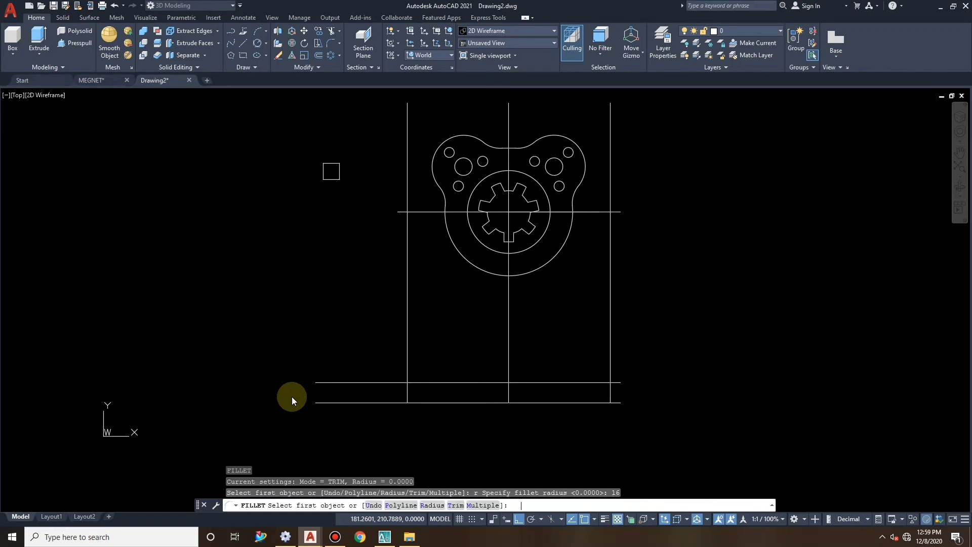
{"action": "scroll", "coordinate": [399, 393], "scroll_direction": "up", "scroll_amount": 4}
{"action": "left_click", "coordinate": [418, 390]}
{"action": "left_click", "coordinate": [441, 362]}
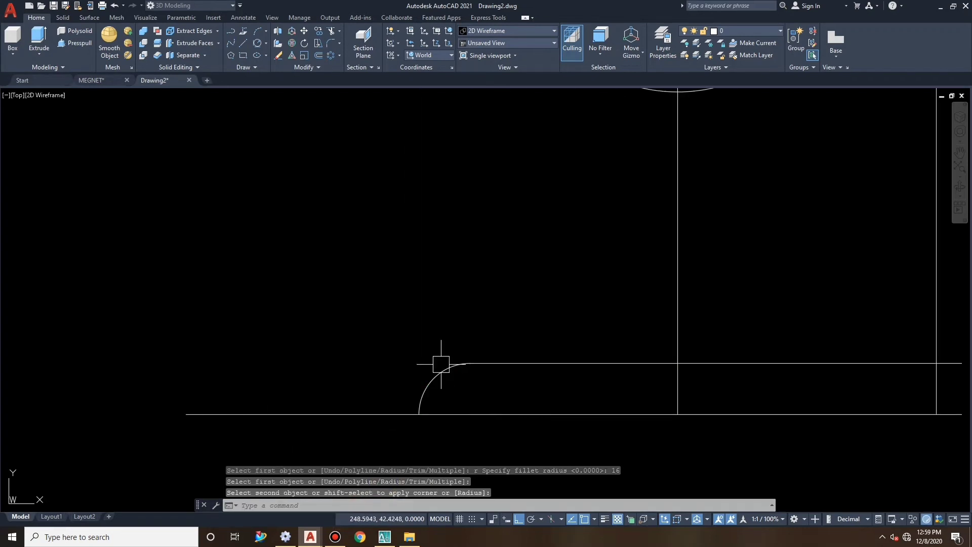
Fillet the upper right corner of the base outline with the same radius of 16.
{"action": "right_click", "coordinate": [398, 308]}
{"action": "left_click", "coordinate": [433, 314]}
{"action": "scroll", "coordinate": [408, 325], "scroll_direction": "down", "scroll_amount": 4}
{"action": "left_click", "coordinate": [601, 336]}
{"action": "left_click", "coordinate": [614, 350]}
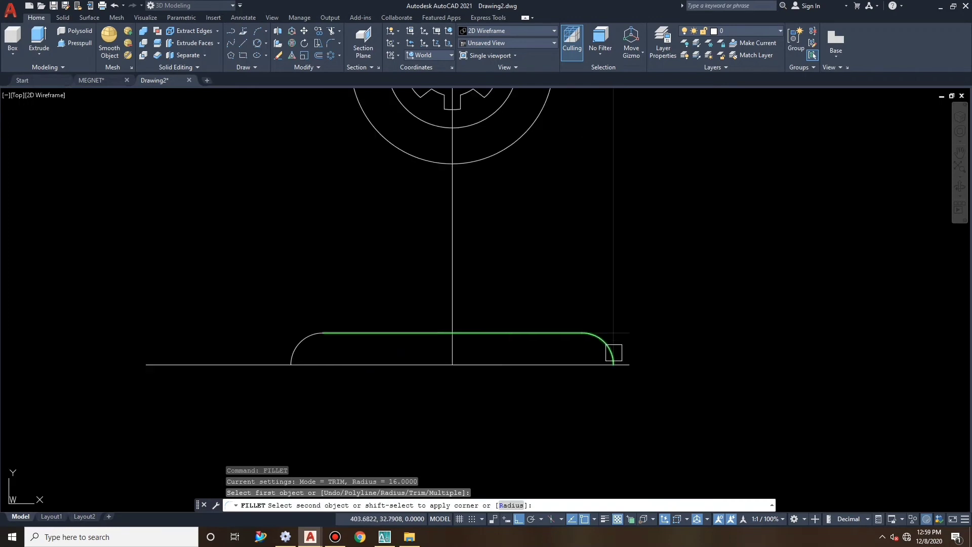
{"action": "key", "text": "Escape"}
{"action": "key", "text": "Escape"}
{"action": "key", "text": "Escape"}
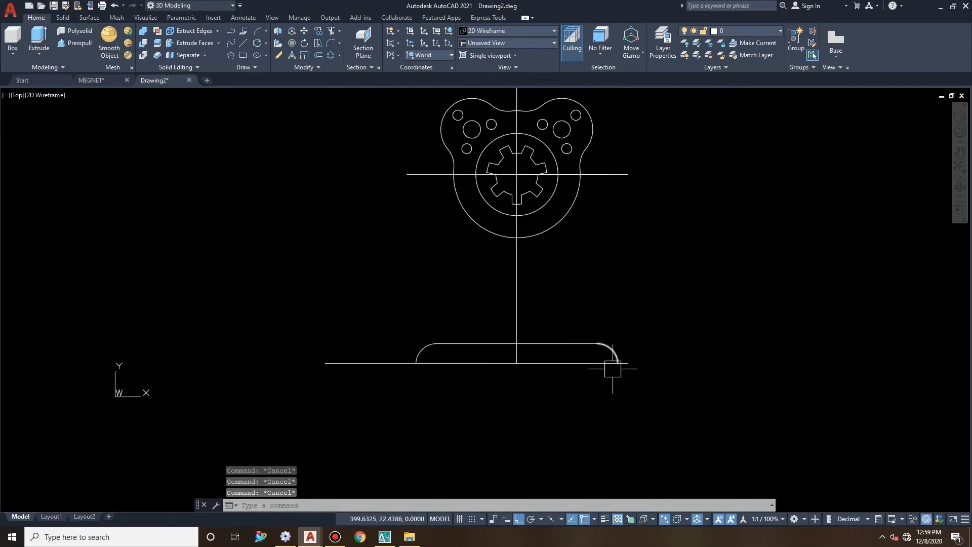
Offset the vertical centreline by 55/2 to both the left and the right.
{"action": "type", "text": "o"}
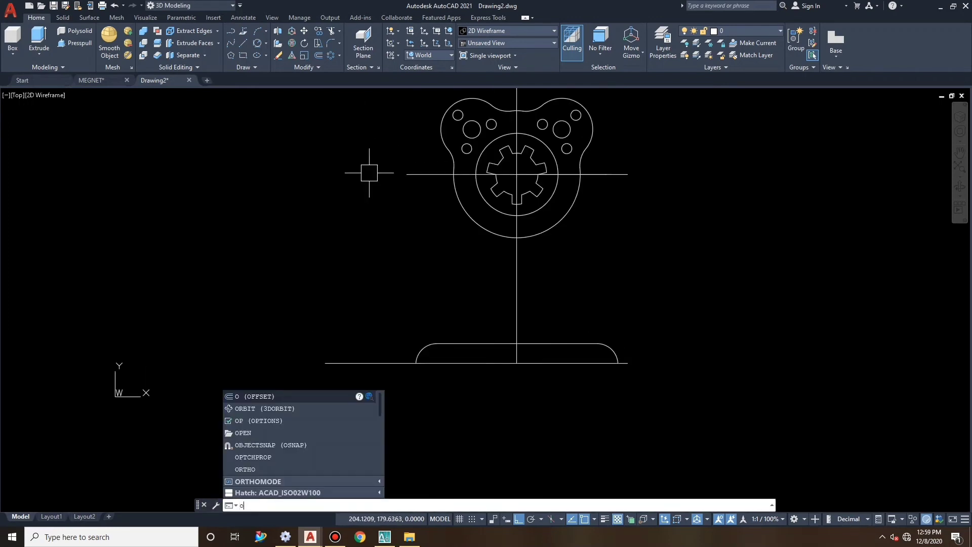
{"action": "key", "text": "Return"}
{"action": "type", "text": "5"}
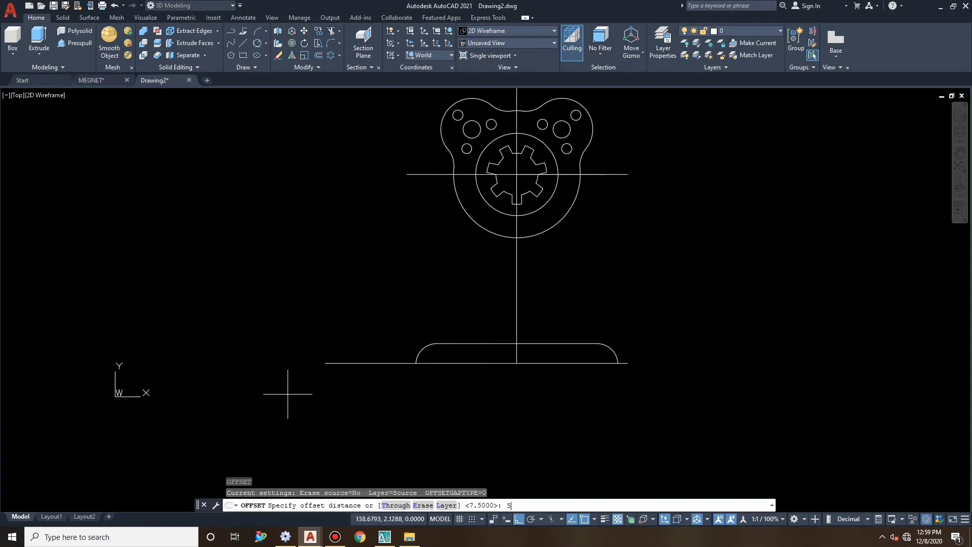
{"action": "type", "text": "5/2"}
{"action": "key", "text": "Return"}
{"action": "left_click", "coordinate": [516, 310]}
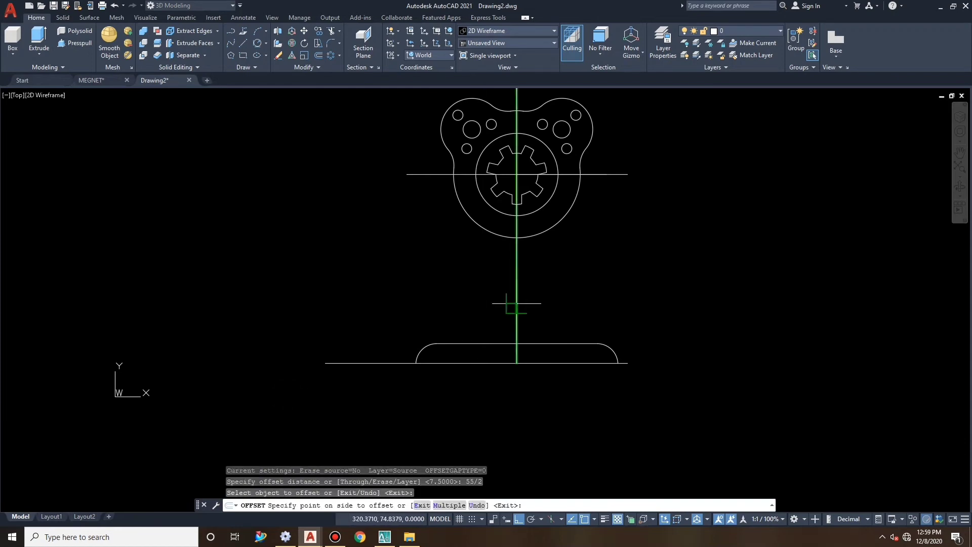
{"action": "left_click", "coordinate": [594, 312]}
{"action": "left_click", "coordinate": [516, 310]}
{"action": "left_click", "coordinate": [495, 310]}
{"action": "key", "text": "Escape"}
{"action": "key", "text": "Escape"}
{"action": "key", "text": "Escape"}
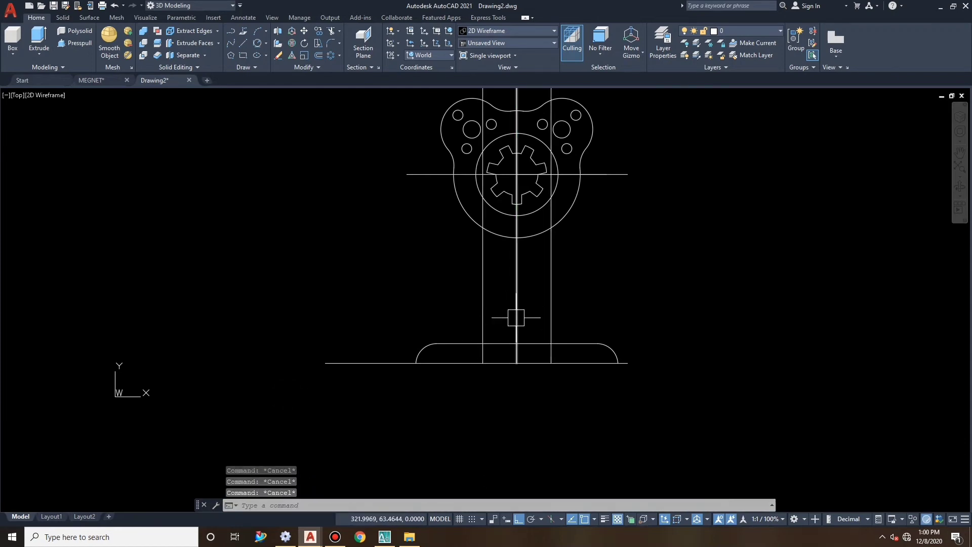
{"action": "type", "text": "l"}
{"action": "key", "text": "Return"}
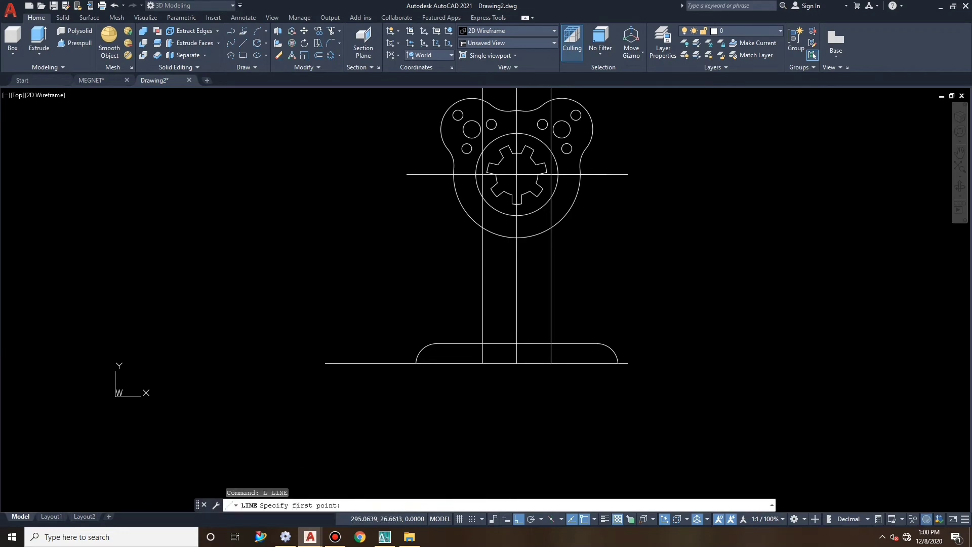
{"action": "key", "text": "Escape"}
Offset the base line upward by 100.
{"action": "type", "text": "o"}
{"action": "key", "text": "Return"}
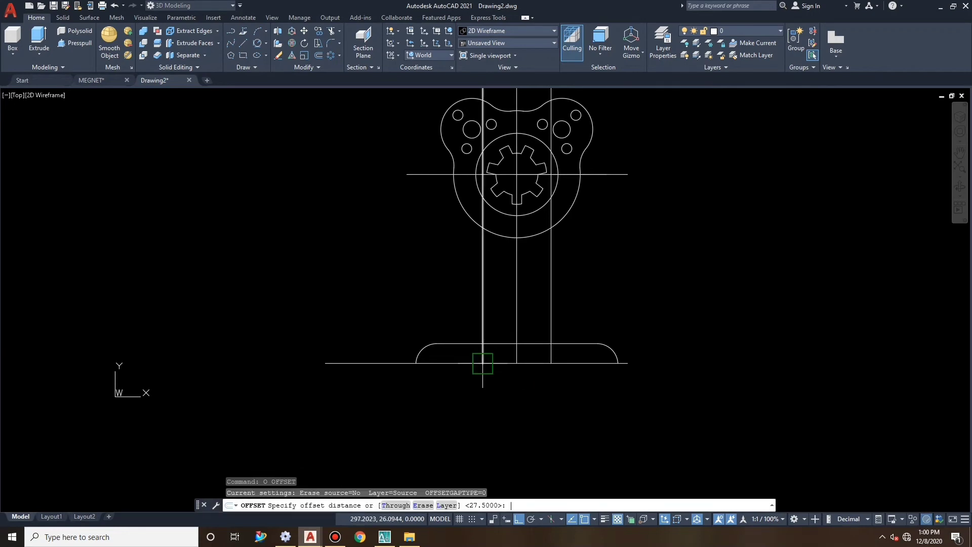
{"action": "type", "text": "100"}
{"action": "key", "text": "Return"}
{"action": "left_click", "coordinate": [582, 363]}
{"action": "left_click", "coordinate": [582, 304]}
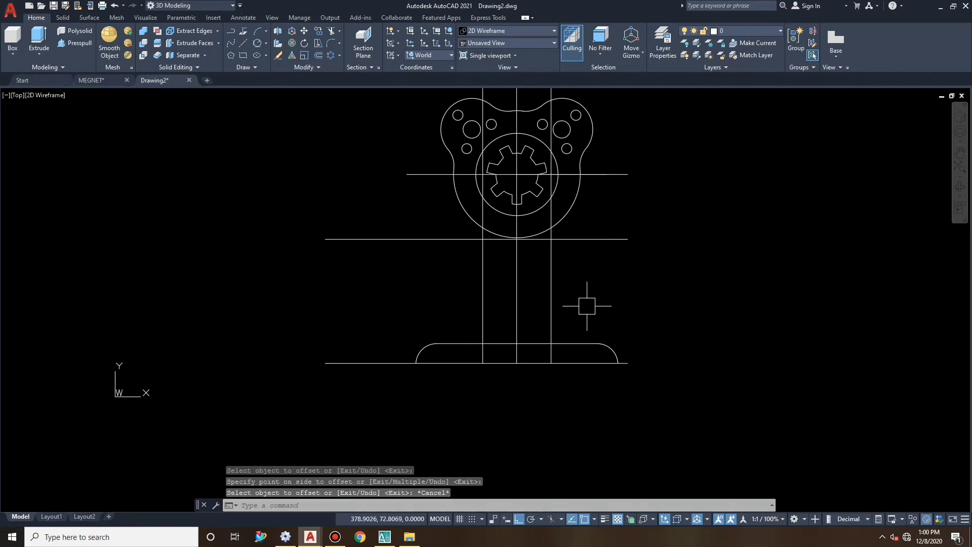
{"action": "key", "text": "Escape"}
{"action": "key", "text": "Escape"}
{"action": "key", "text": "Escape"}
Draw a slanted line from the upper offset line's intersection with the centreline to the left offset line's lower end on the base.
{"action": "type", "text": "l"}
{"action": "key", "text": "Return"}
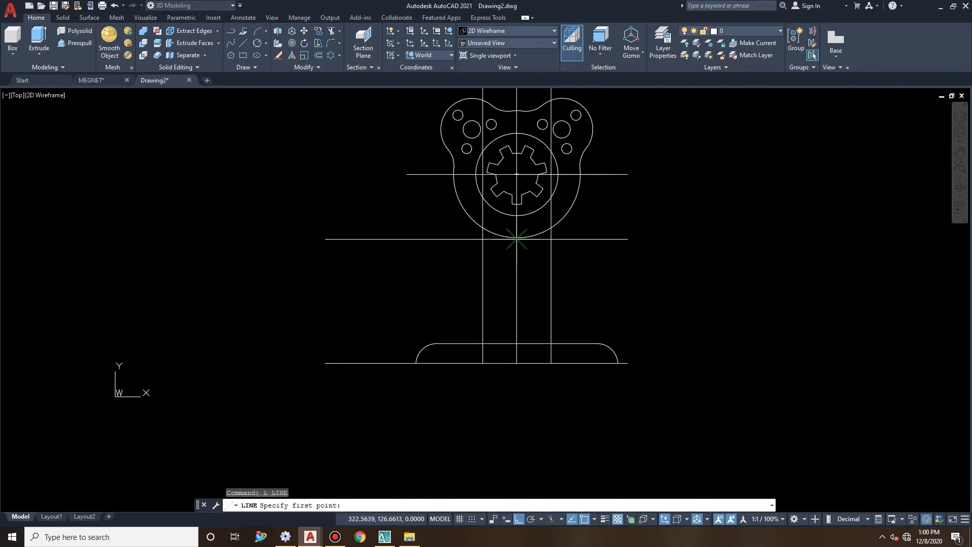
{"action": "left_click", "coordinate": [516, 239]}
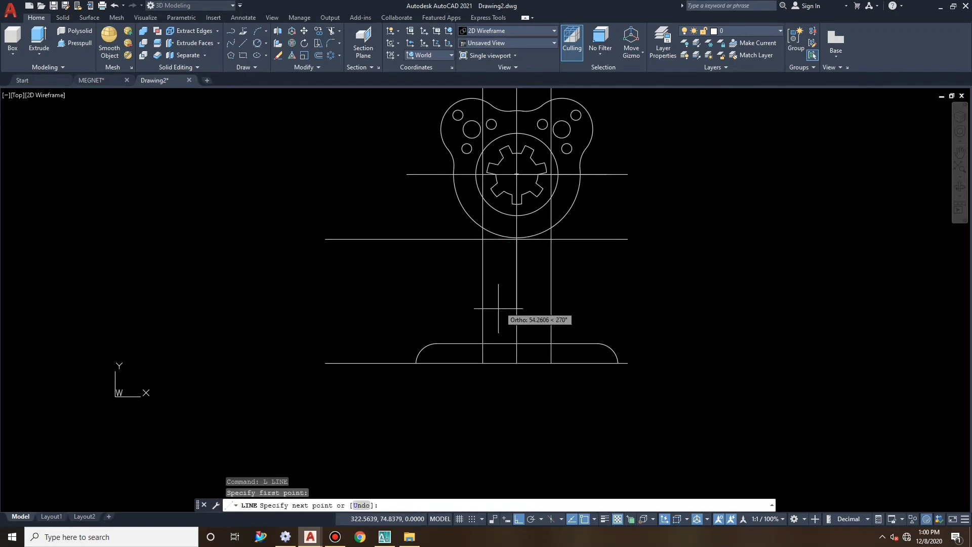
{"action": "left_click", "coordinate": [482, 363]}
{"action": "key", "text": "Escape"}
{"action": "key", "text": "Escape"}
Mirror the slanted line about the vertical centreline, keeping the original.
{"action": "left_click", "coordinate": [499, 297]}
{"action": "type", "text": "mi"}
{"action": "key", "text": "Return"}
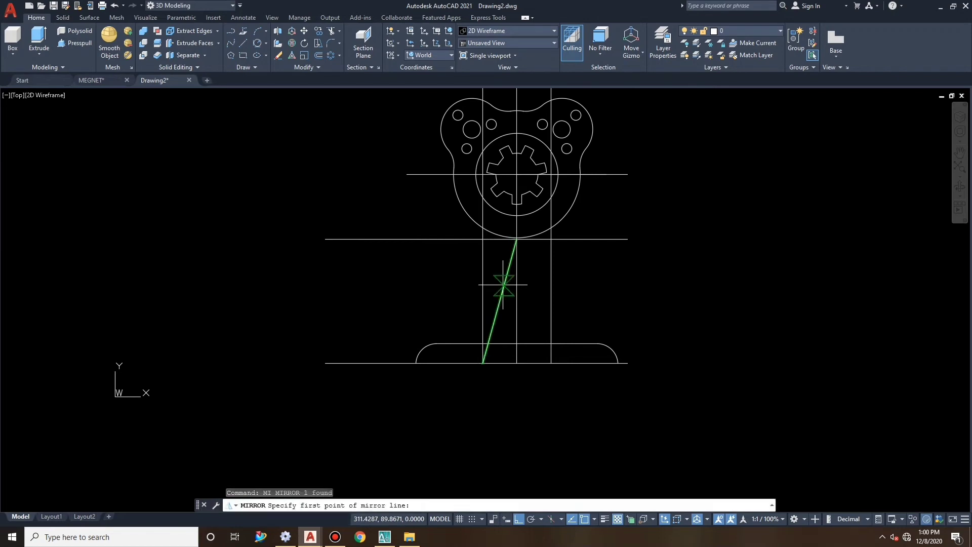
{"action": "left_click", "coordinate": [516, 283]}
{"action": "left_click", "coordinate": [518, 396]}
{"action": "type", "text": "n"}
{"action": "key", "text": "Return"}
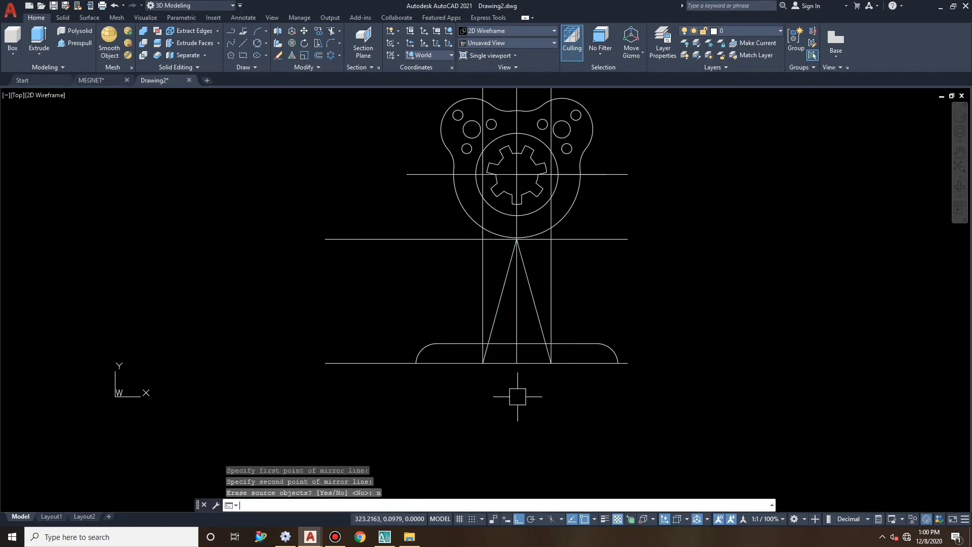
{"action": "key", "text": "Escape"}
{"action": "key", "text": "Escape"}
{"action": "key", "text": "Escape"}
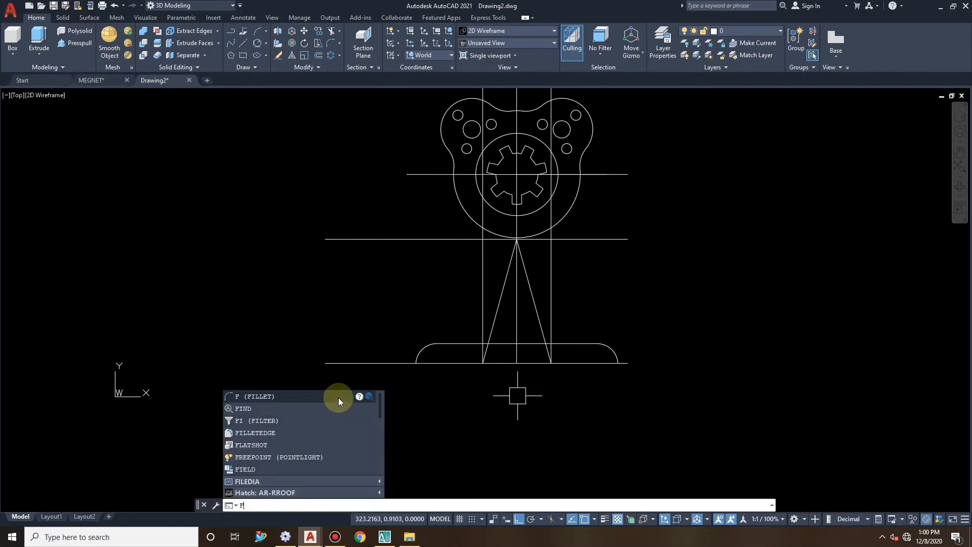
Fillet the apex between the two slanted lines with a radius of 15.
{"action": "key", "text": "Return"}
{"action": "type", "text": "r"}
{"action": "key", "text": "Return"}
{"action": "type", "text": "1"}
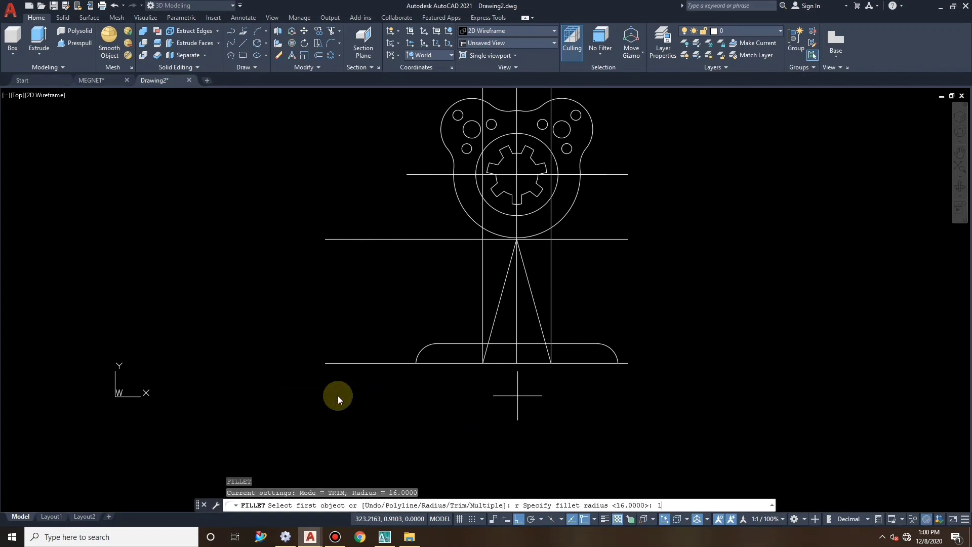
{"action": "type", "text": "5"}
{"action": "key", "text": "Return"}
{"action": "left_click", "coordinate": [501, 298]}
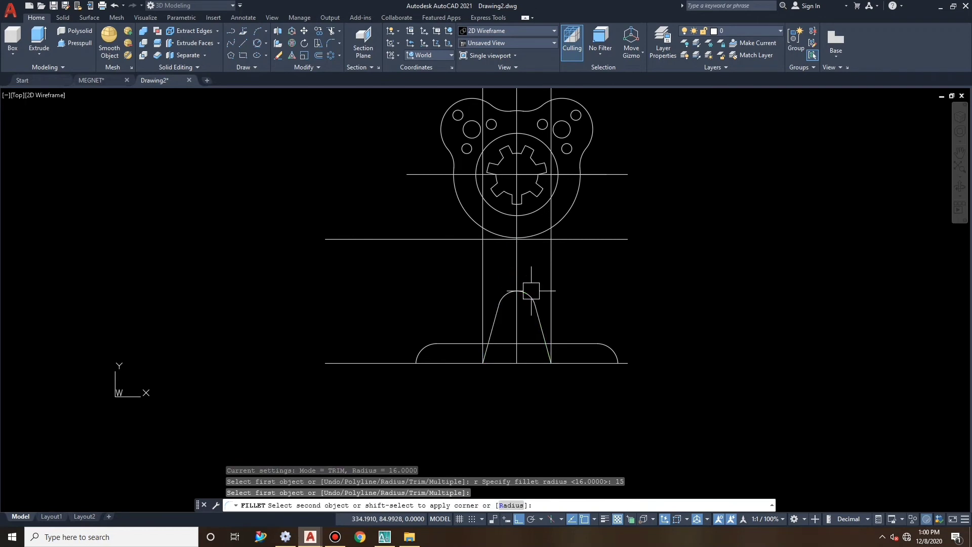
{"action": "left_click", "coordinate": [531, 292]}
{"action": "left_click", "coordinate": [516, 292]}
{"action": "key", "text": "Escape"}
{"action": "key", "text": "Escape"}
{"action": "left_click", "coordinate": [551, 276]}
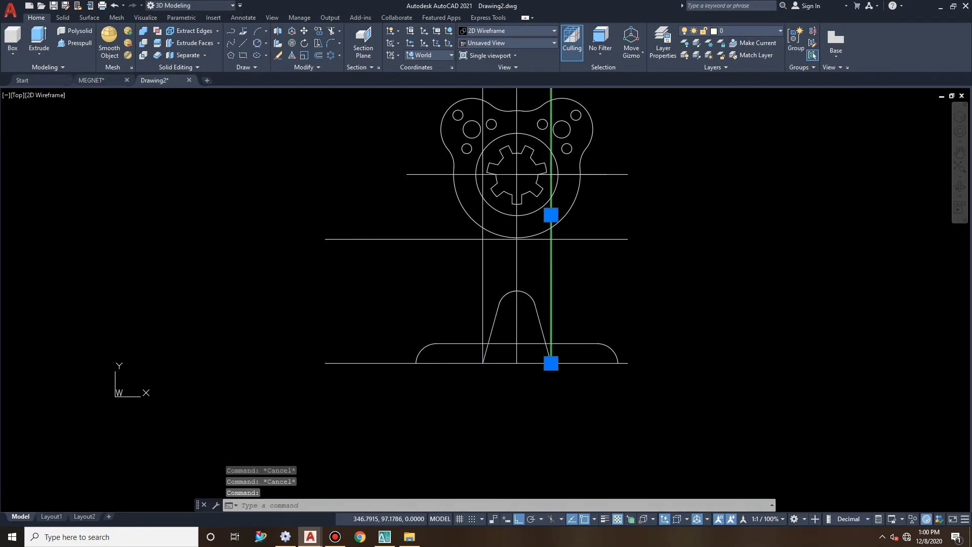
{"action": "key", "text": "Escape"}
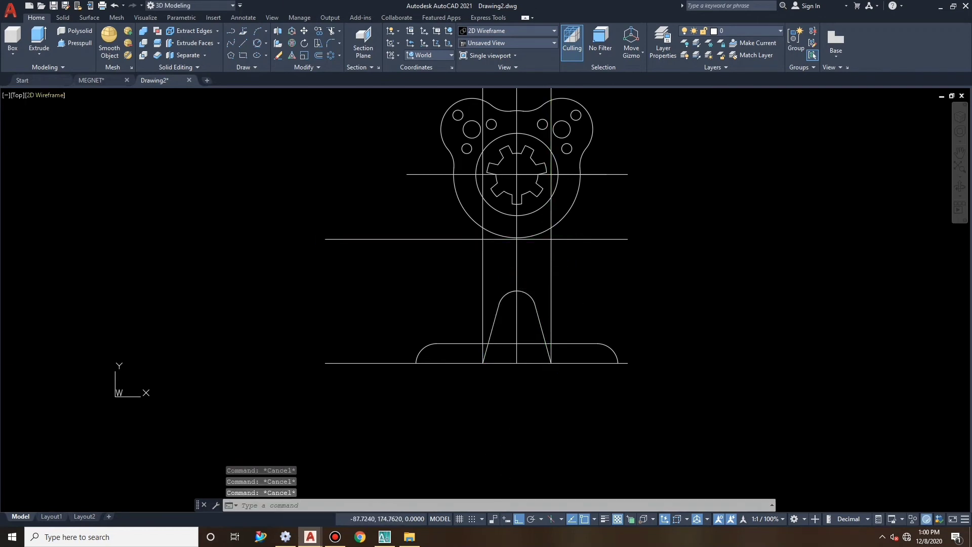
{"action": "type", "text": "o"}
{"action": "key", "text": "Return"}
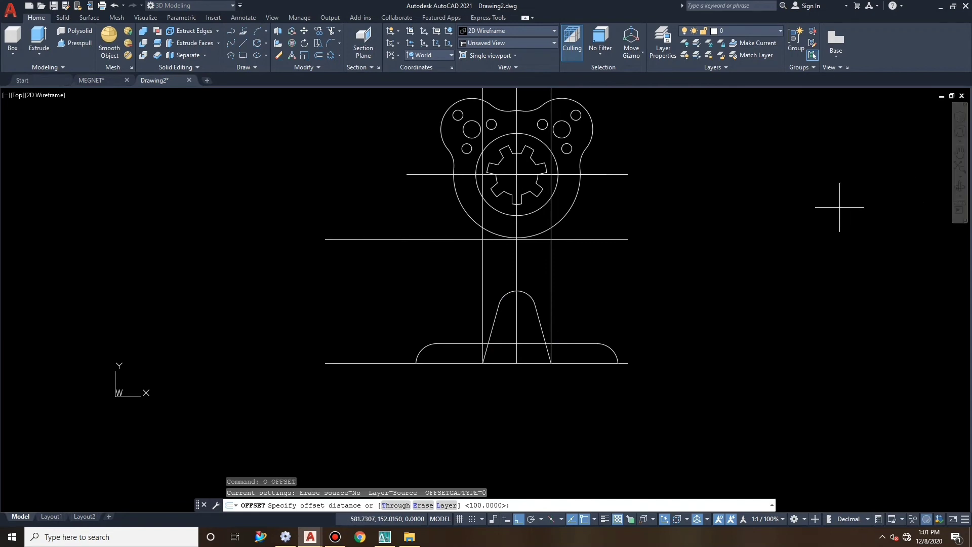
{"action": "key", "text": "Escape"}
Offset both slanted lines outward by 28 to form the outer leg edges.
{"action": "type", "text": "o"}
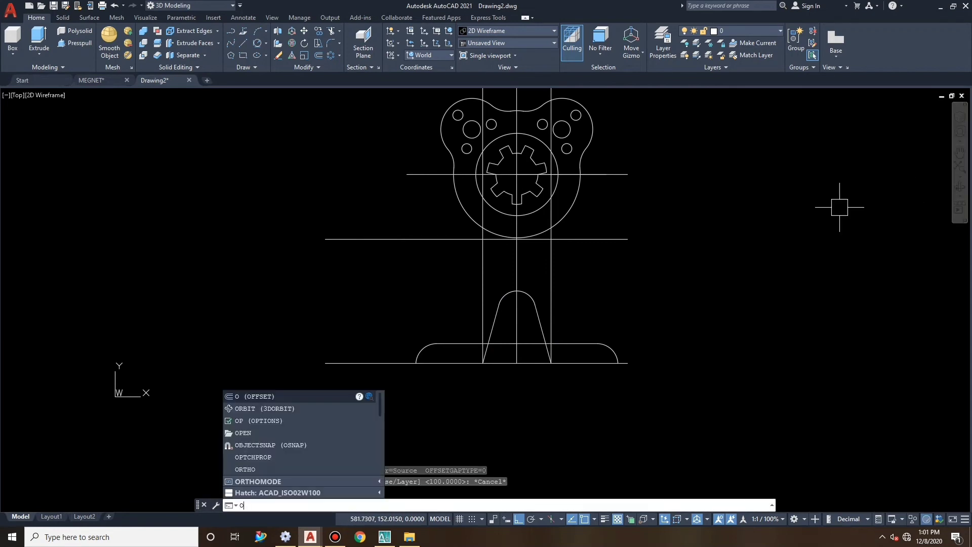
{"action": "left_click", "coordinate": [304, 396]}
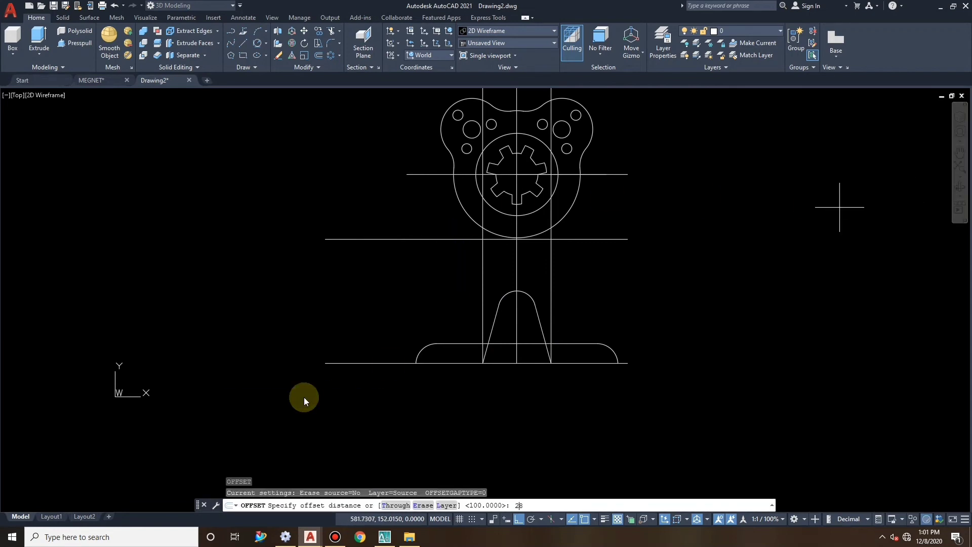
{"action": "type", "text": "28"}
{"action": "key", "text": "Return"}
{"action": "left_click", "coordinate": [490, 321]}
{"action": "left_click", "coordinate": [455, 315]}
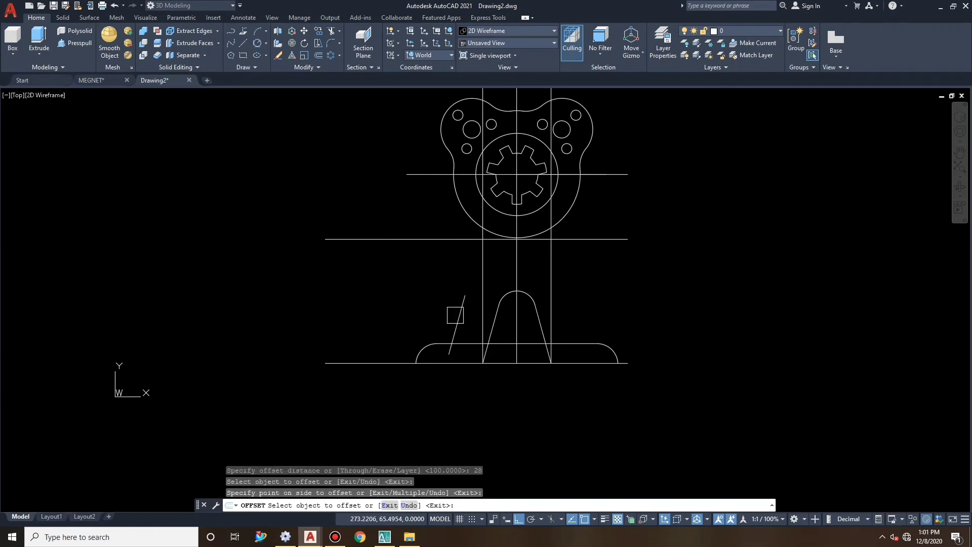
{"action": "left_click", "coordinate": [540, 327]}
{"action": "left_click", "coordinate": [583, 315]}
{"action": "key", "text": "Escape"}
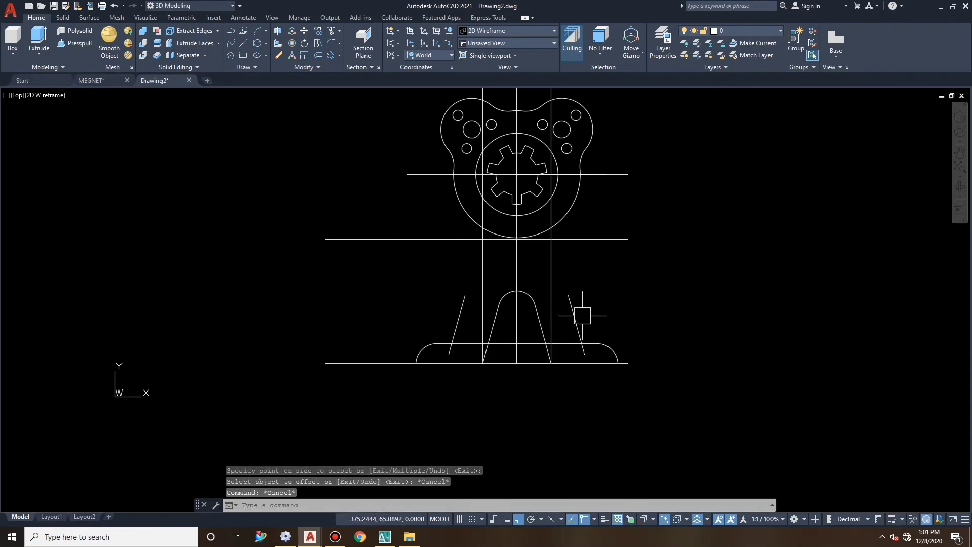
Extend both outer leg lines up to the head's outer circle.
{"action": "type", "text": "ex"}
{"action": "key", "text": "Return"}
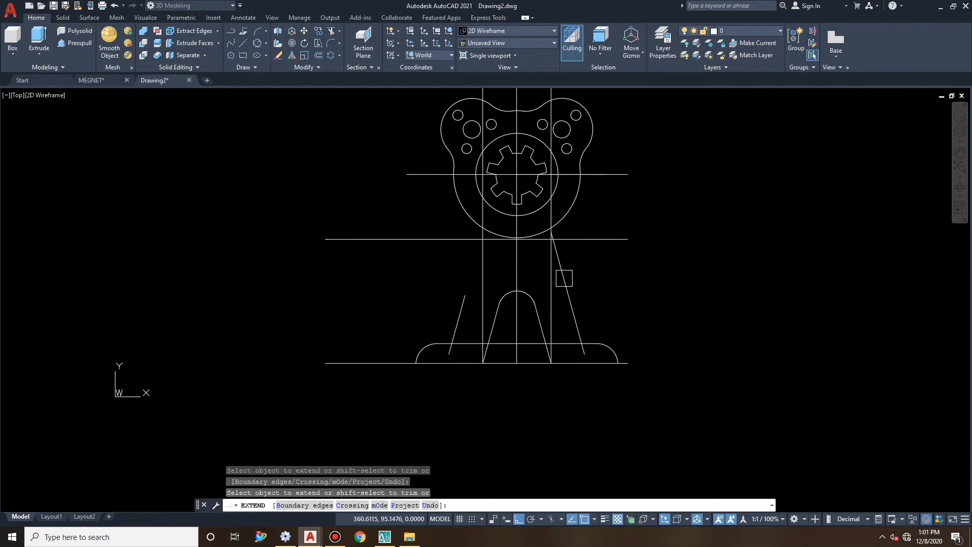
{"action": "left_click", "coordinate": [565, 283]}
{"action": "key", "text": "Escape"}
{"action": "key", "text": "Escape"}
{"action": "key", "text": "Escape"}
Erase the vertical centreline, its two offset copies and the horizontal construction line below the head.
{"action": "left_click", "coordinate": [486, 283]}
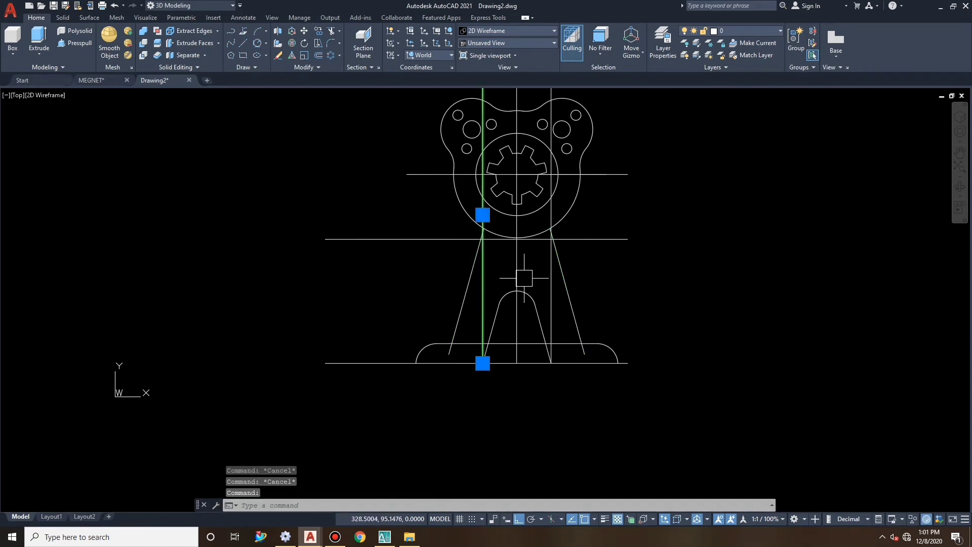
{"action": "left_click", "coordinate": [551, 271]}
{"action": "left_click", "coordinate": [516, 266]}
{"action": "type", "text": "e"}
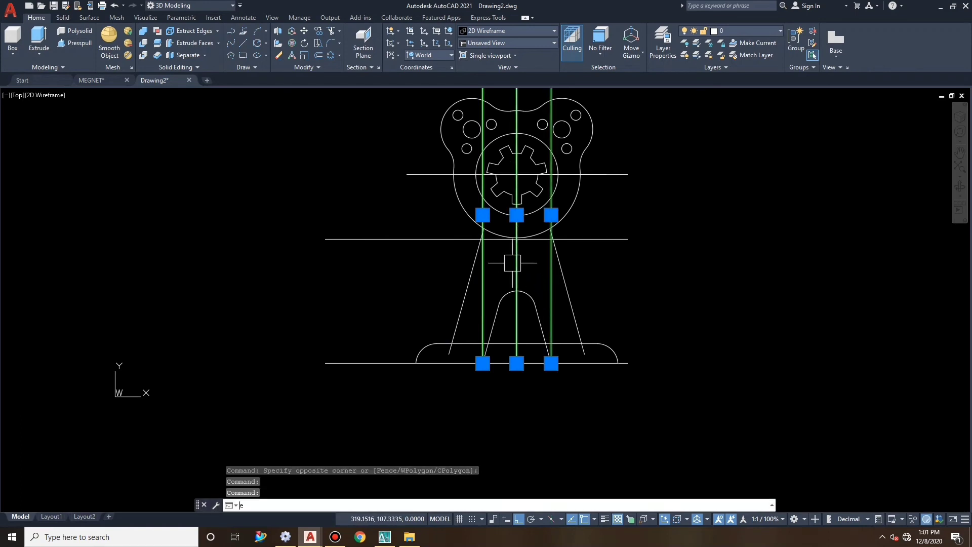
{"action": "key", "text": "Return"}
{"action": "left_click", "coordinate": [587, 240]}
{"action": "type", "text": "e"}
{"action": "key", "text": "Return"}
{"action": "key", "text": "Escape"}
{"action": "key", "text": "Escape"}
Trim the excess base and leg lines around the feet, and erase the leftover horizontal segment inside the leg opening.
{"action": "type", "text": "tr"}
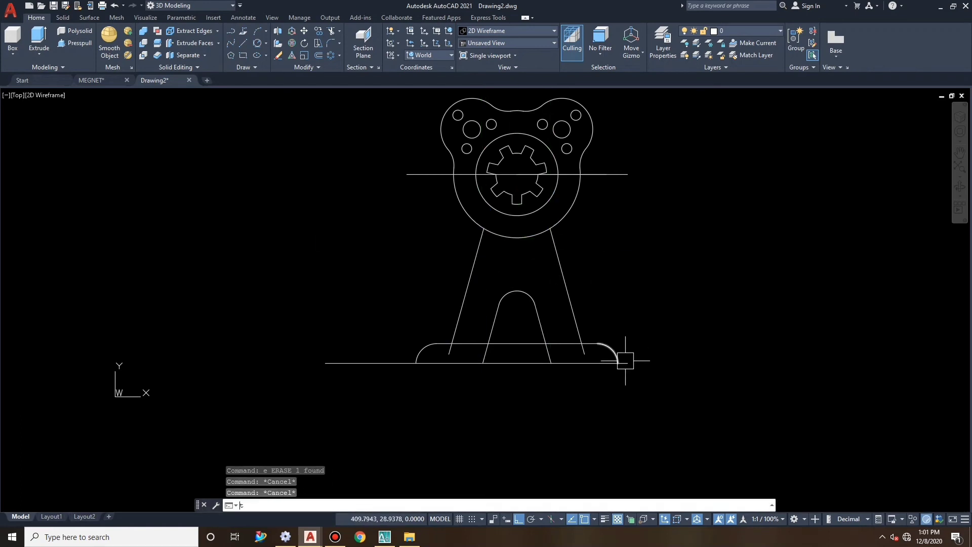
{"action": "key", "text": "Return"}
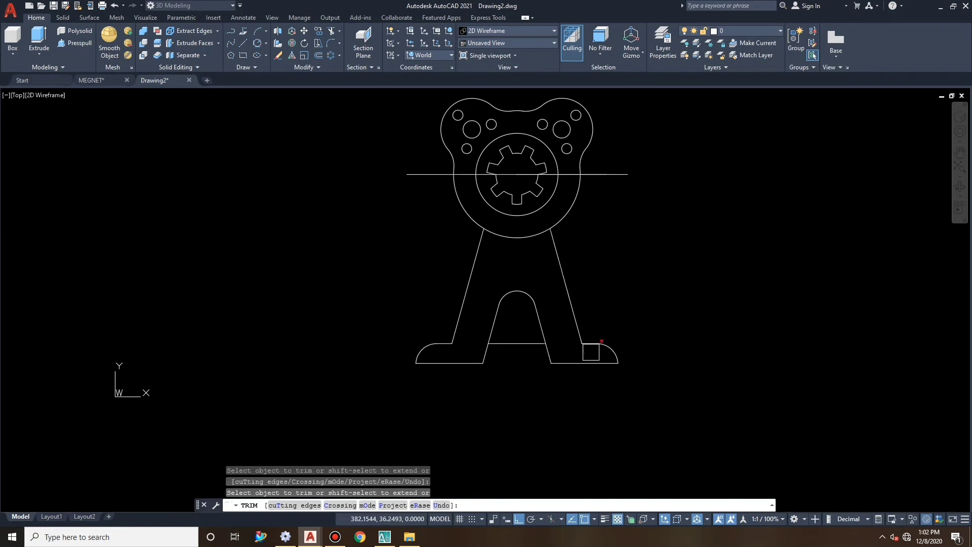
{"action": "key", "text": "Escape"}
{"action": "left_click", "coordinate": [531, 343]}
{"action": "type", "text": "e"}
{"action": "key", "text": "Return"}
{"action": "key", "text": "Escape"}
{"action": "key", "text": "Escape"}
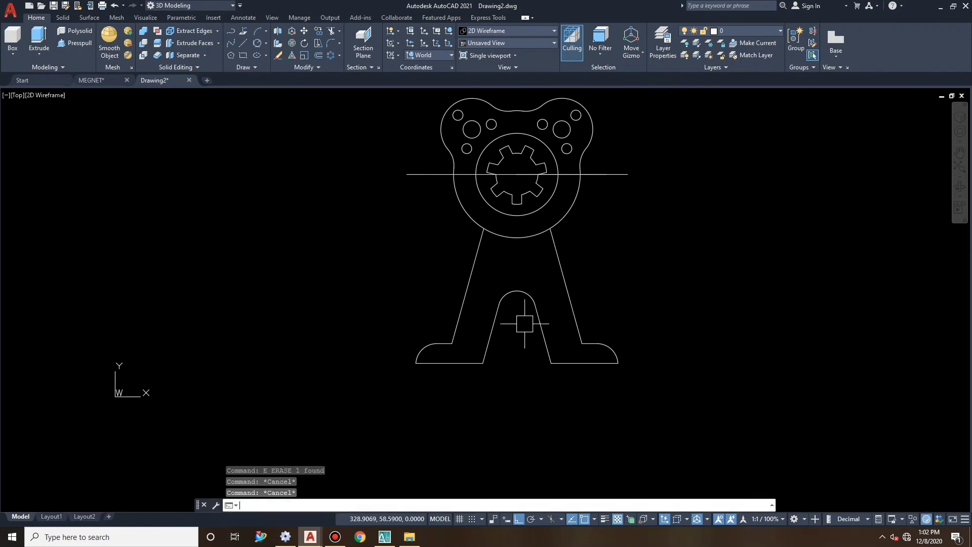
Trim away the head's lower arc between the two outer leg lines.
{"action": "type", "text": "tr"}
{"action": "key", "text": "Return"}
{"action": "key", "text": "Escape"}
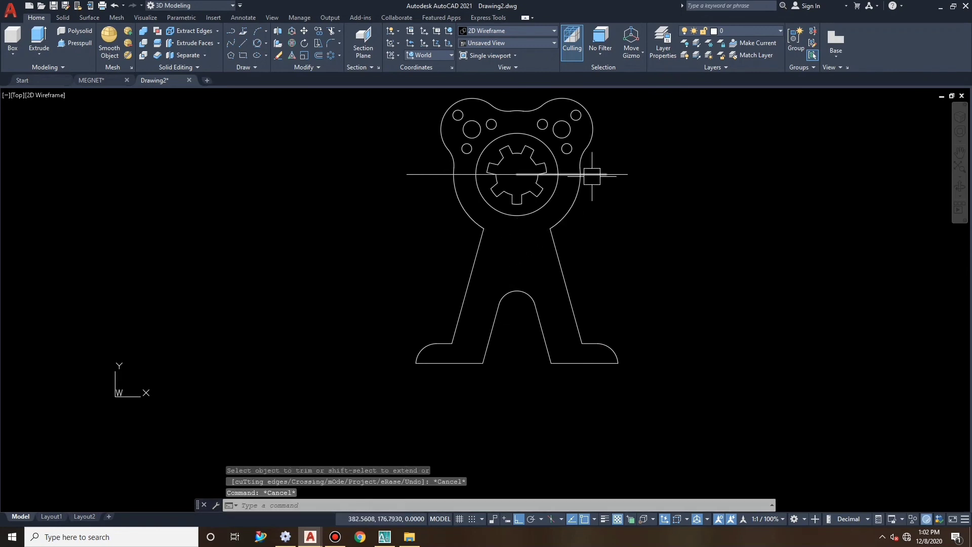
{"action": "key", "text": "Escape"}
Erase the remaining horizontal centreline pieces across the head.
{"action": "left_click", "coordinate": [593, 174]}
{"action": "type", "text": "e"}
{"action": "key", "text": "Return"}
{"action": "left_click", "coordinate": [625, 177]}
{"action": "type", "text": "e"}
{"action": "key", "text": "Return"}
{"action": "left_click", "coordinate": [434, 177]}
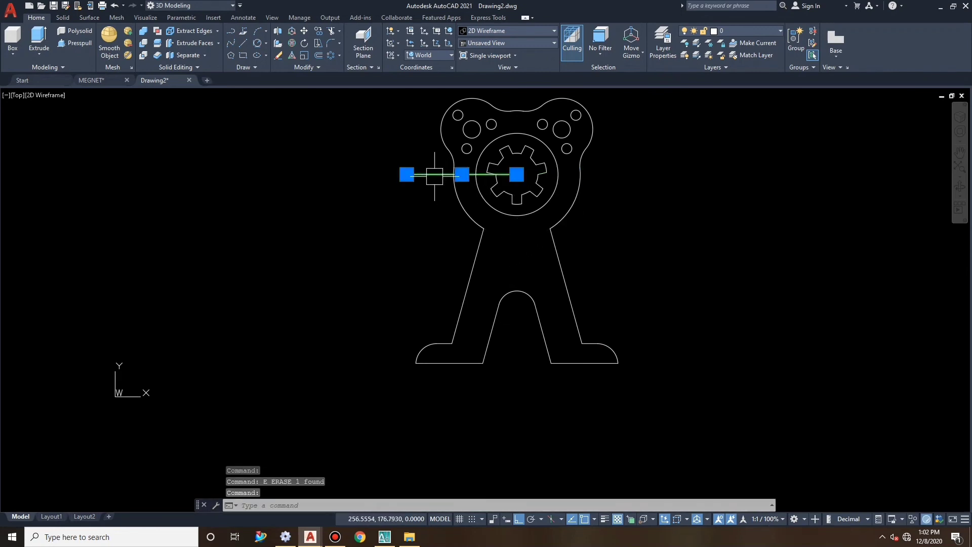
{"action": "type", "text": "e"}
{"action": "key", "text": "Return"}
{"action": "scroll", "coordinate": [565, 254], "scroll_direction": "down", "scroll_amount": 1}
{"action": "scroll", "coordinate": [633, 222], "scroll_direction": "up", "scroll_amount": 1}
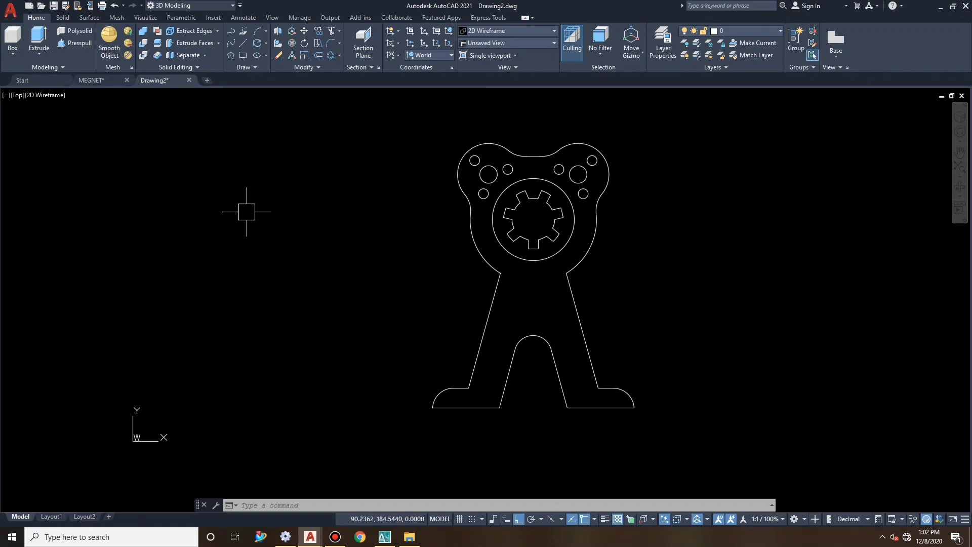
Fillet the corner between the left foot's top edge and the left outer leg line with a radius of 15.
{"action": "type", "text": "E"}
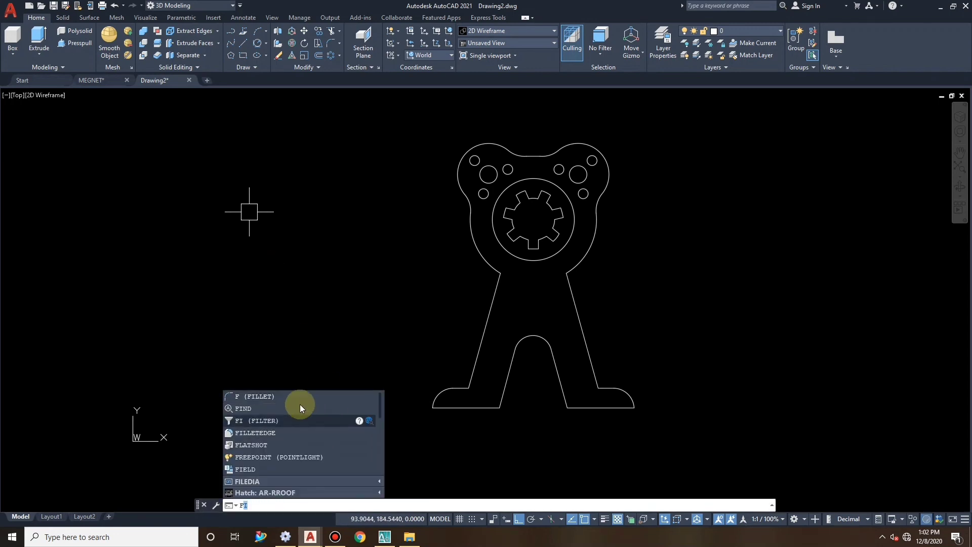
{"action": "left_click", "coordinate": [300, 396]}
{"action": "type", "text": "r"}
{"action": "key", "text": "Return"}
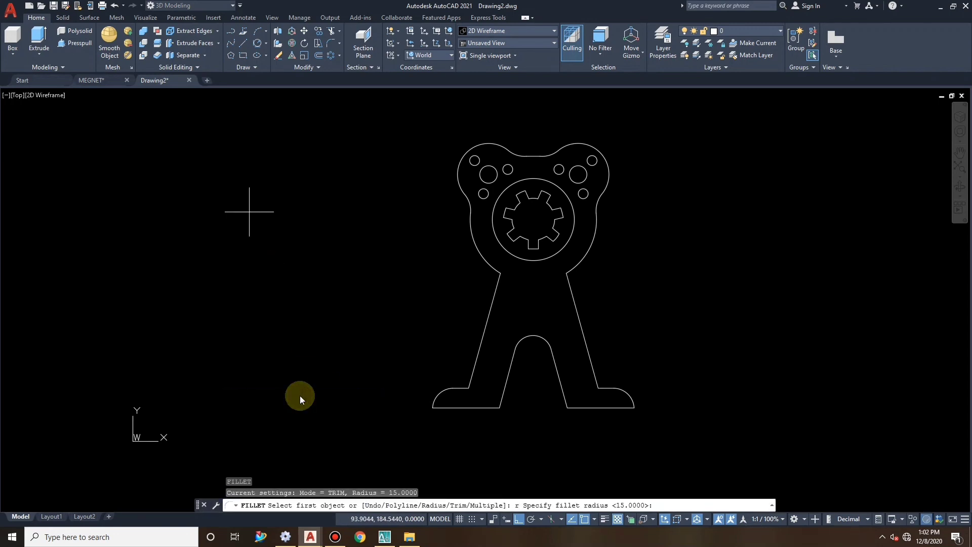
{"action": "type", "text": "15"}
{"action": "key", "text": "Return"}
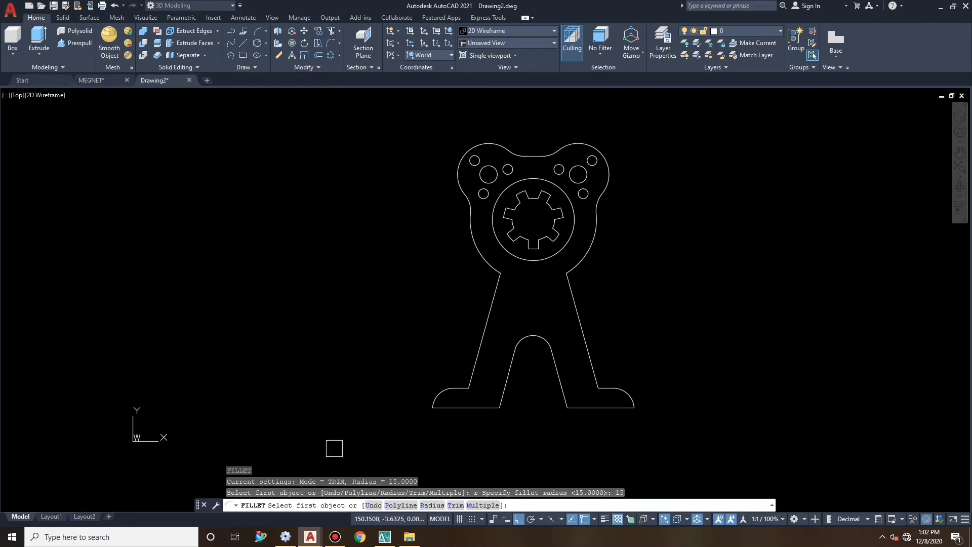
{"action": "scroll", "coordinate": [465, 410], "scroll_direction": "up", "scroll_amount": 4}
{"action": "key", "text": "Escape"}
{"action": "key", "text": "Escape"}
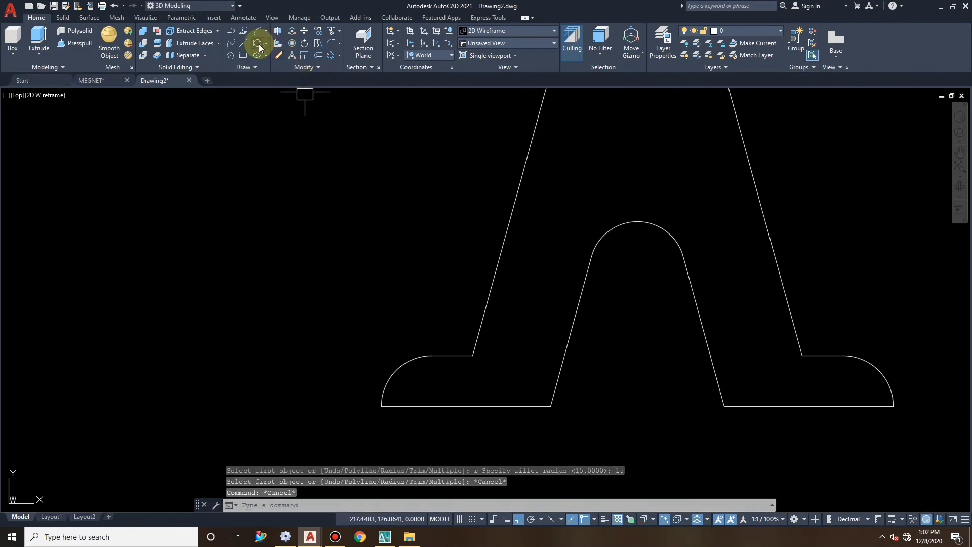
{"action": "right_click", "coordinate": [413, 276]}
{"action": "left_click", "coordinate": [438, 284]}
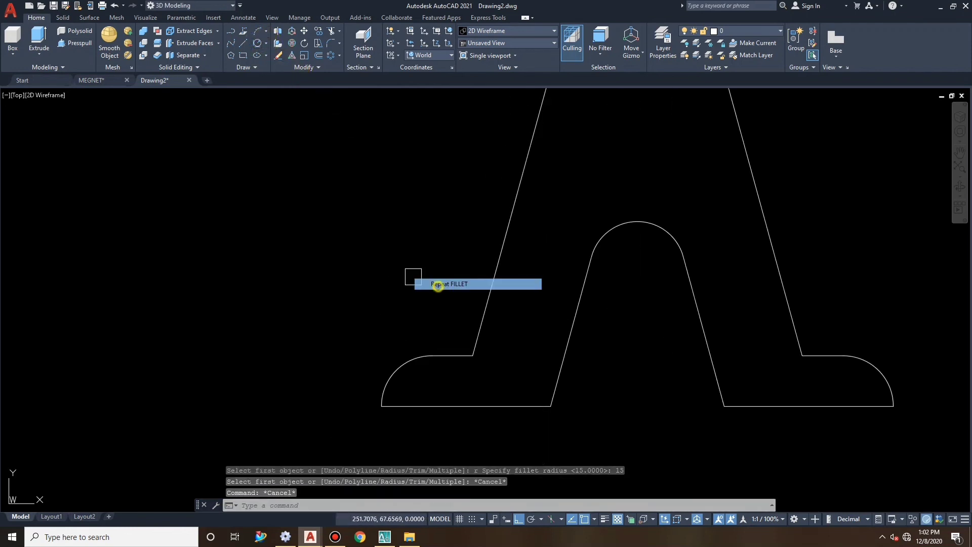
{"action": "left_click", "coordinate": [453, 356]}
{"action": "left_click", "coordinate": [472, 332]}
Fillet the matching corner between the right foot's top edge and the right outer leg line with the same radius of 15.
{"action": "right_click", "coordinate": [416, 268]}
{"action": "left_click", "coordinate": [431, 277]}
{"action": "scroll", "coordinate": [413, 330], "scroll_direction": "down", "scroll_amount": 4}
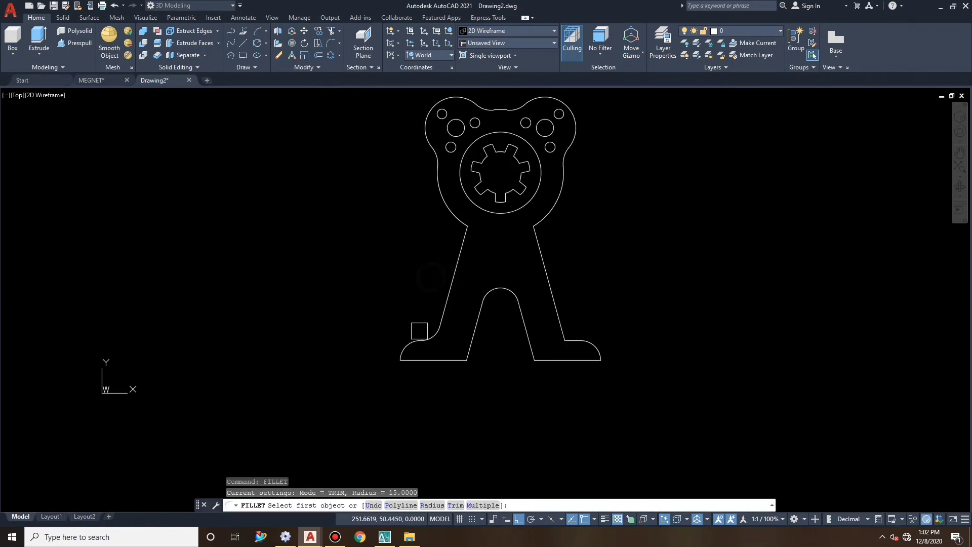
{"action": "scroll", "coordinate": [565, 340], "scroll_direction": "up", "scroll_amount": 2}
{"action": "left_click", "coordinate": [551, 333]}
{"action": "left_click", "coordinate": [532, 310]}
{"action": "scroll", "coordinate": [542, 314], "scroll_direction": "down", "scroll_amount": 4}
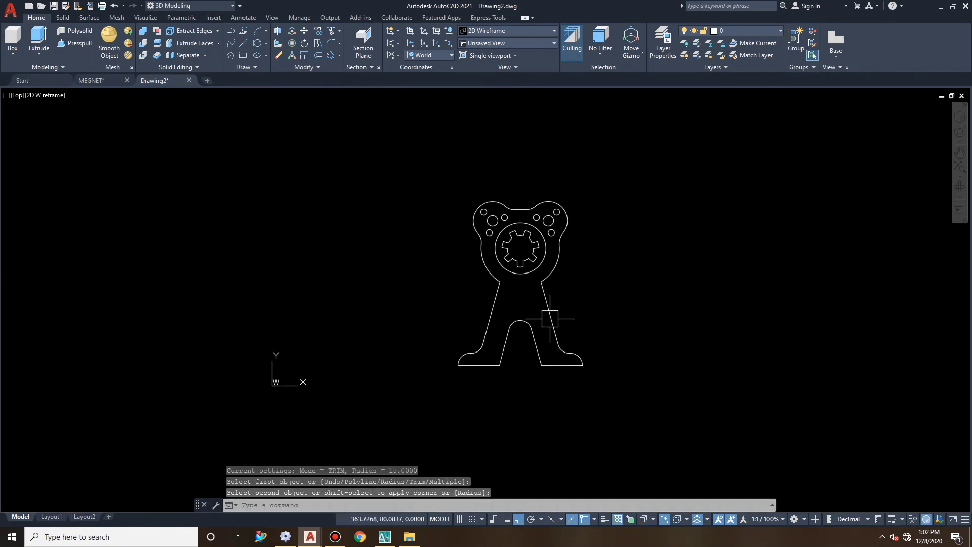
Fillet the junction of the left outer leg line and the head's lower-left arc with a radius of 30.
{"action": "scroll", "coordinate": [543, 277], "scroll_direction": "up", "scroll_amount": 4}
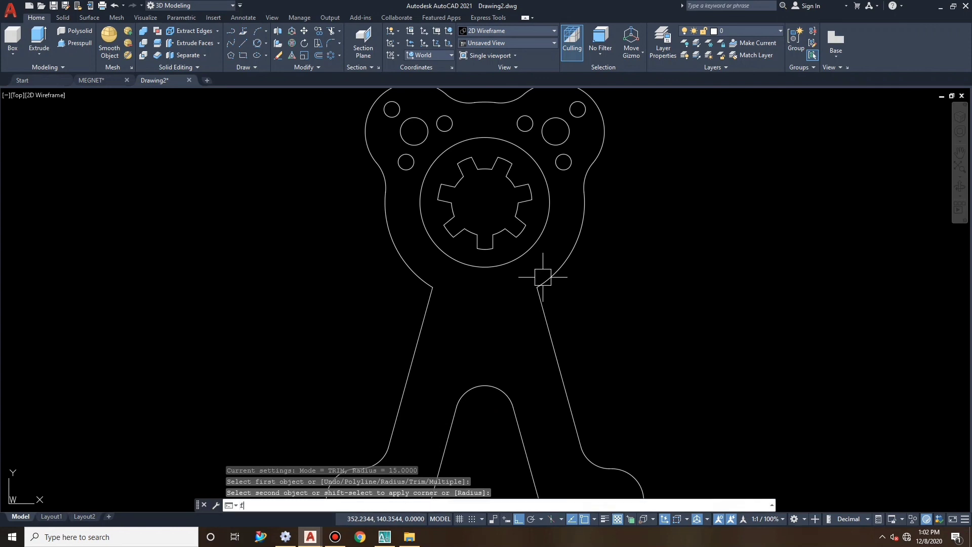
{"action": "left_click", "coordinate": [231, 505]}
{"action": "left_click", "coordinate": [312, 395]}
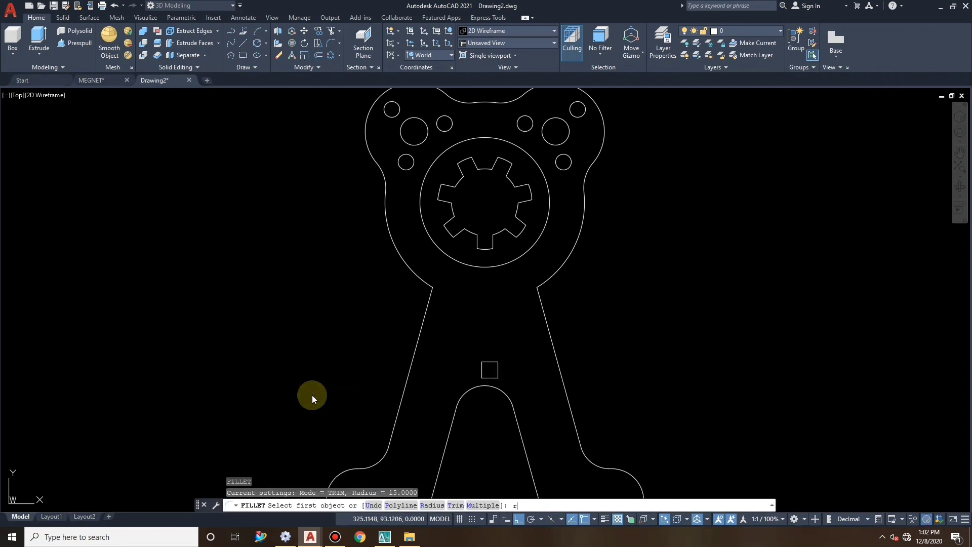
{"action": "key", "text": "Return"}
{"action": "type", "text": "30"}
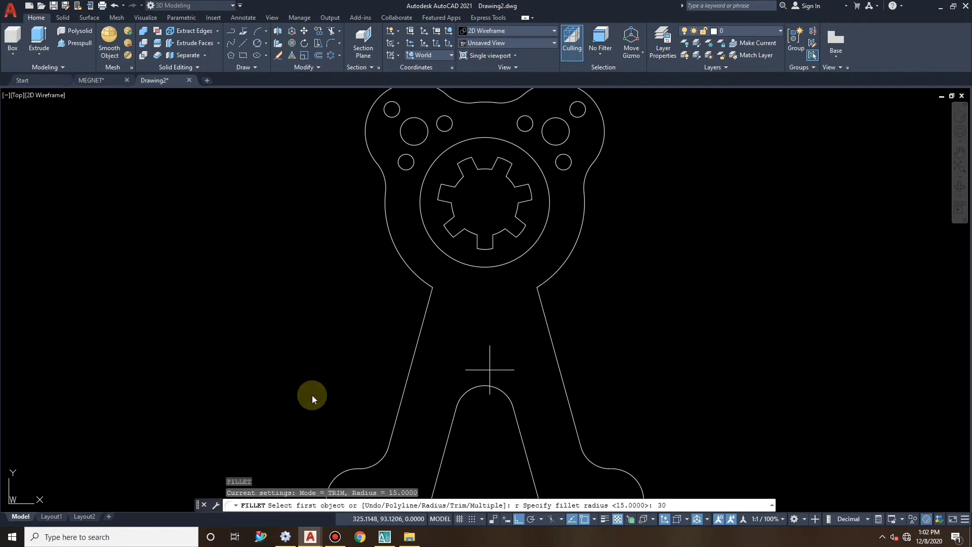
{"action": "key", "text": "Return"}
{"action": "left_click", "coordinate": [432, 313]}
{"action": "left_click", "coordinate": [423, 269]}
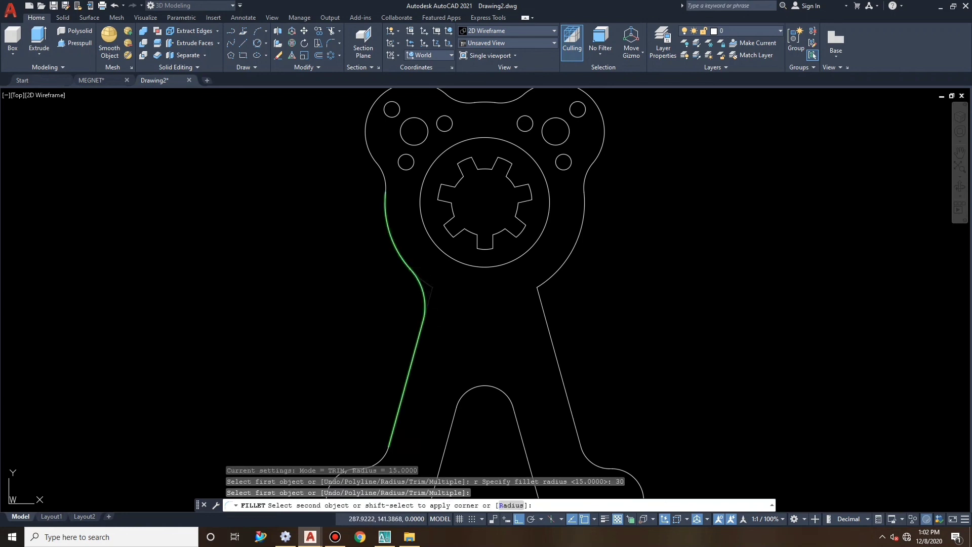
Fillet the junction of the right outer leg line and the head's lower-right arc with the same radius of 30.
{"action": "right_click", "coordinate": [425, 257]}
{"action": "left_click", "coordinate": [446, 260]}
{"action": "left_click", "coordinate": [546, 319]}
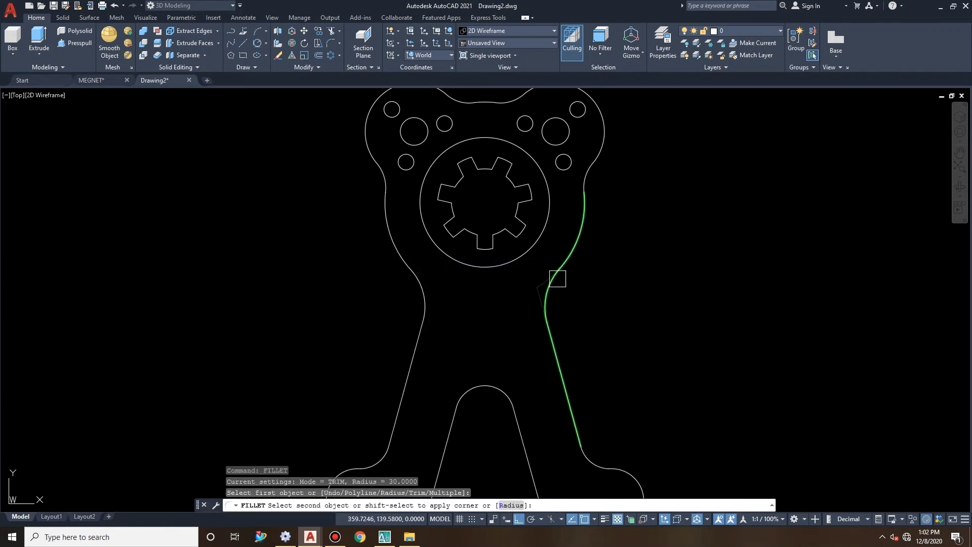
{"action": "left_click", "coordinate": [558, 277]}
{"action": "scroll", "coordinate": [556, 304], "scroll_direction": "down", "scroll_amount": 3}
{"action": "scroll", "coordinate": [551, 305], "scroll_direction": "up", "scroll_amount": 1}
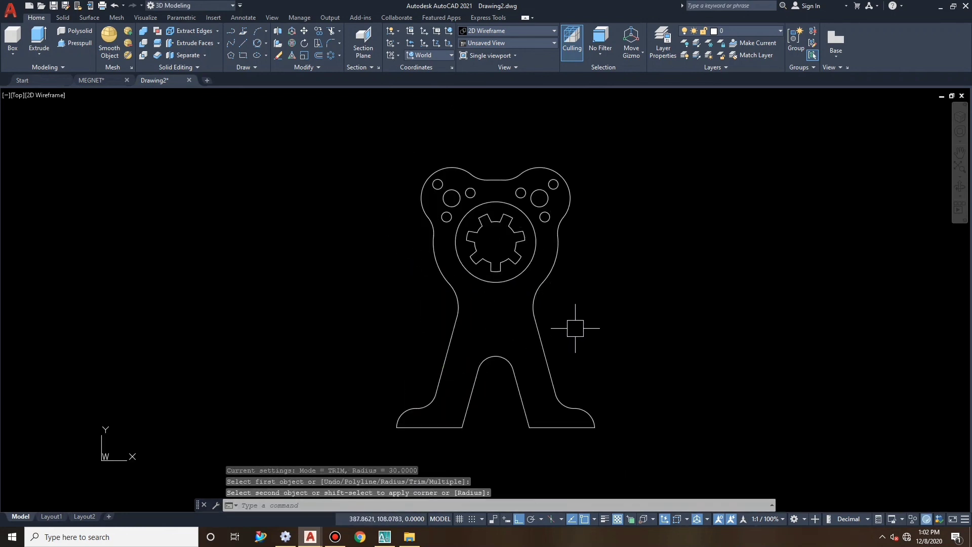